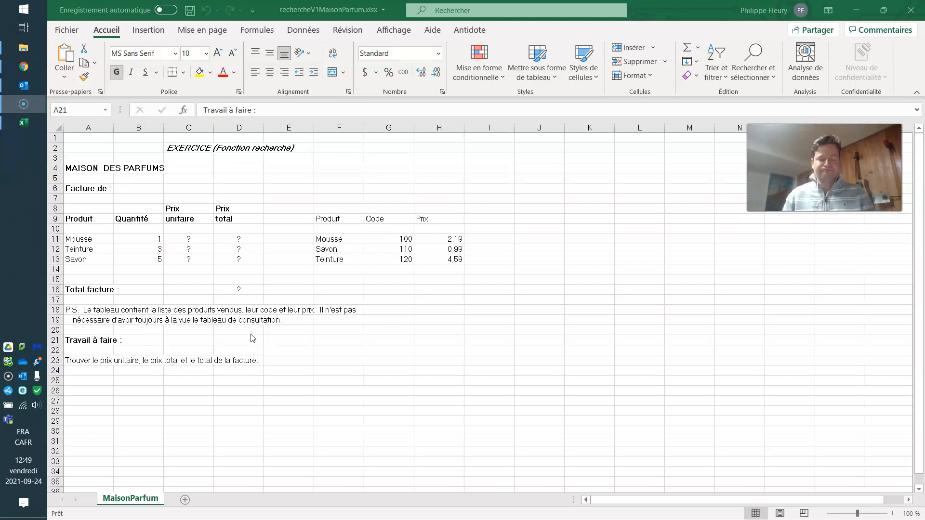
Examine the Mousse unit price cell C11 and the product, code and price table in F11:H13.
{"action": "left_click", "coordinate": [187, 236]}
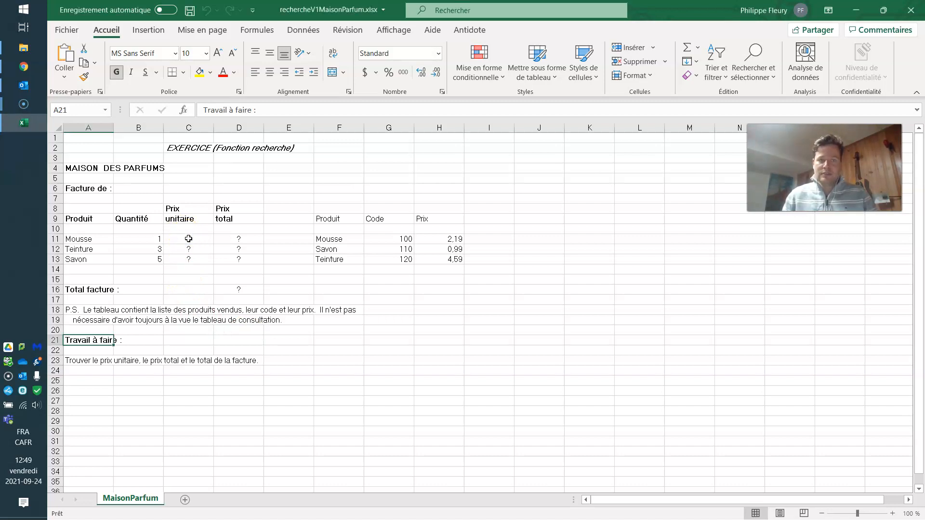
{"action": "left_click", "coordinate": [188, 239]}
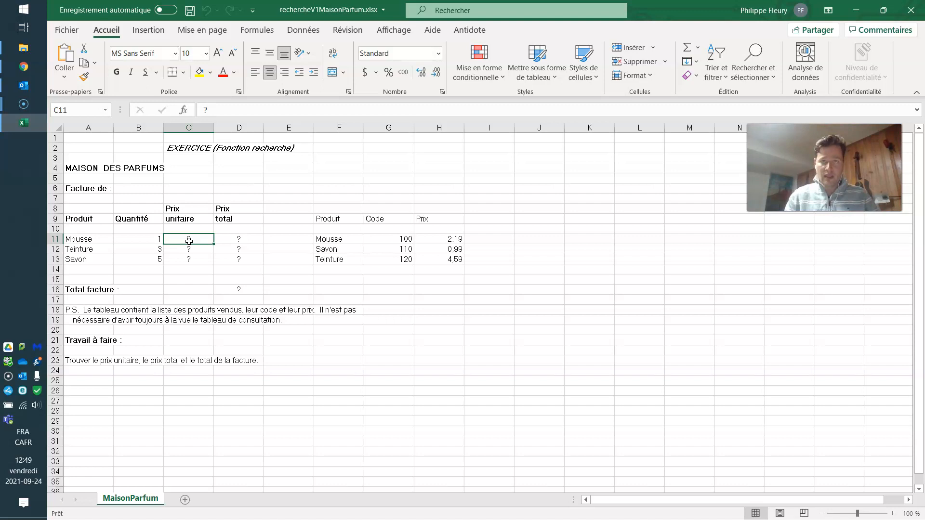
{"action": "left_click", "coordinate": [326, 240]}
{"action": "left_click_drag", "start_coordinate": [326, 240], "coordinate": [439, 259]}
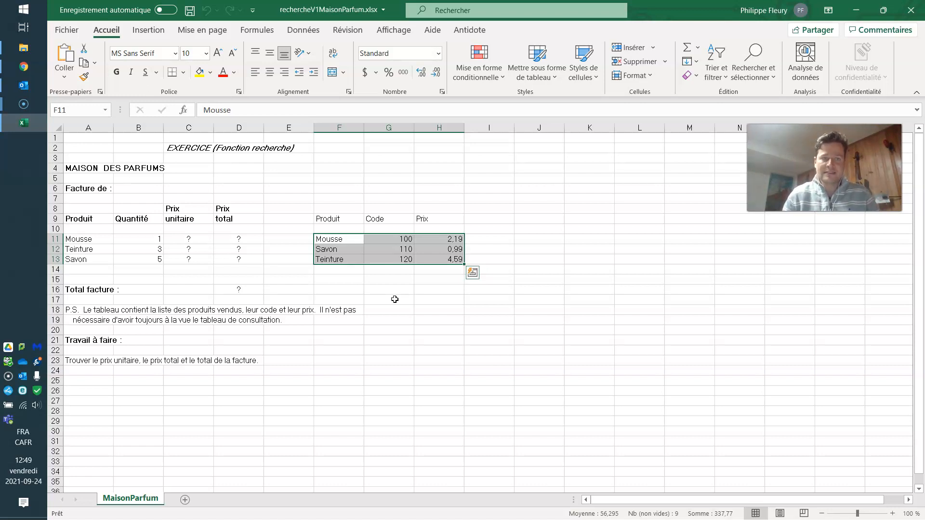
{"action": "left_click", "coordinate": [444, 239]}
Enter the unit prices by hand: 2,19 for Mousse in C11 and 4,59 for Teinture in C12.
{"action": "left_click", "coordinate": [178, 239]}
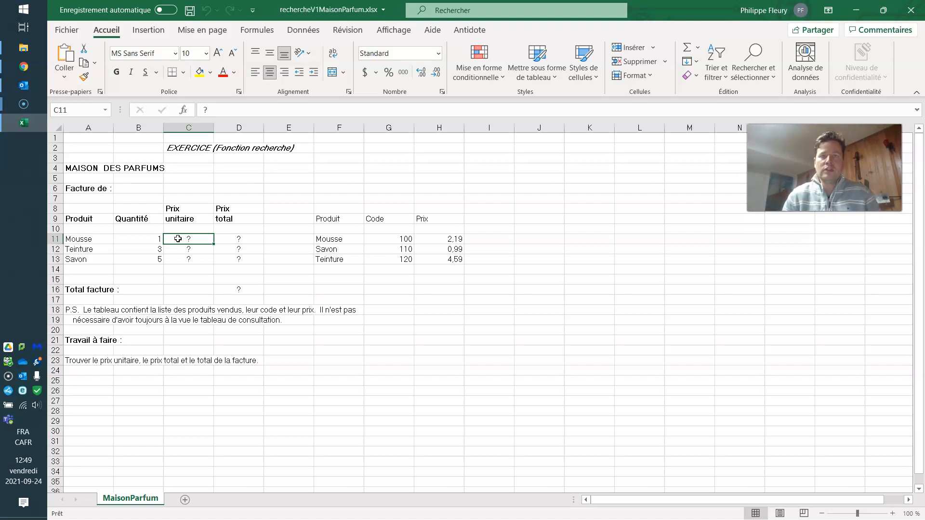
{"action": "type", "text": "2,"}
{"action": "type", "text": "9"}
{"action": "key", "text": "BackSpace"}
{"action": "type", "text": "19"}
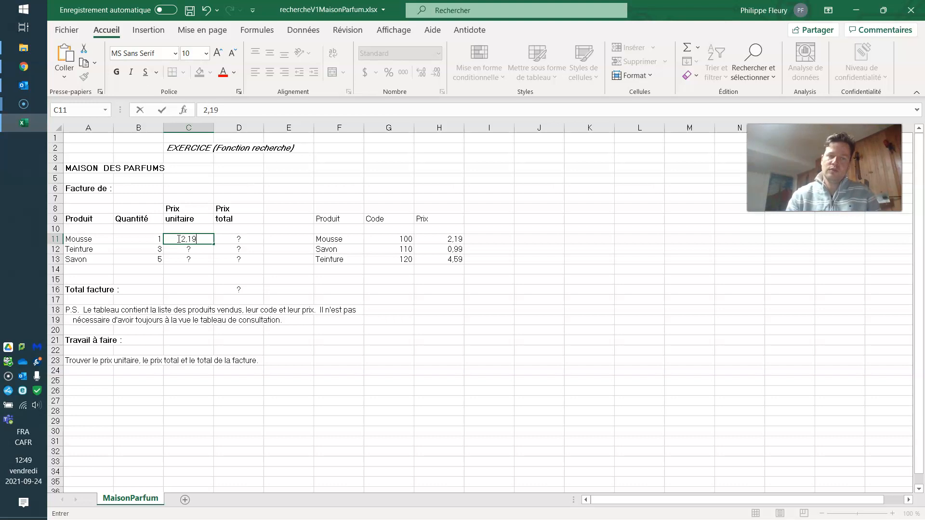
{"action": "key", "text": "Return"}
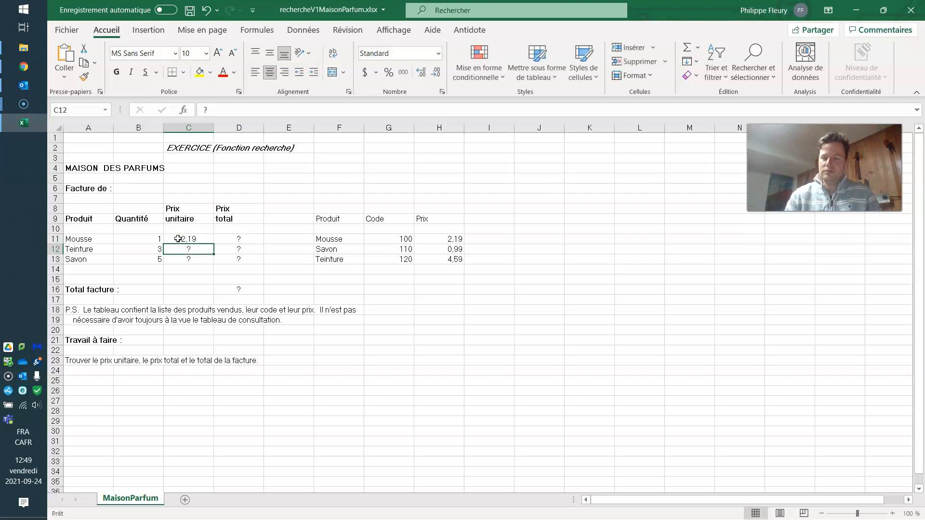
{"action": "type", "text": "0"}
{"action": "type", "text": ",59"}
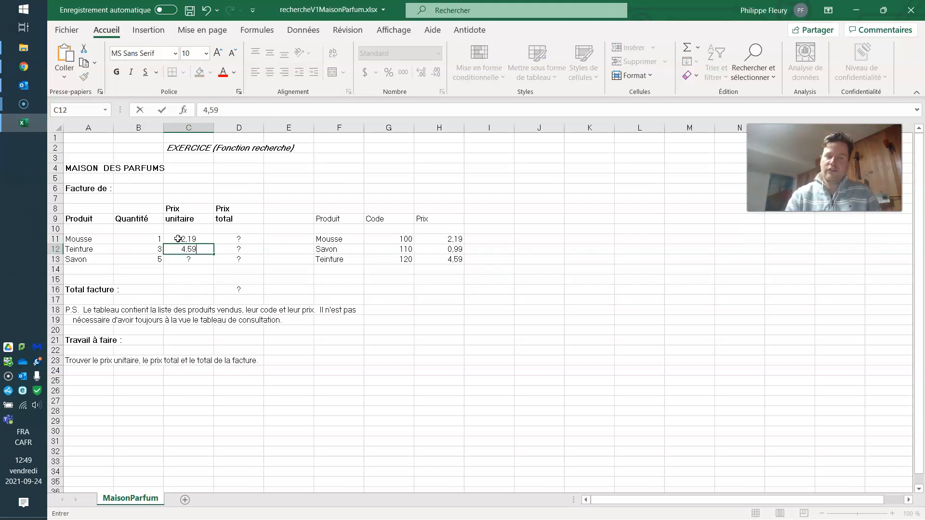
{"action": "key", "text": "Return"}
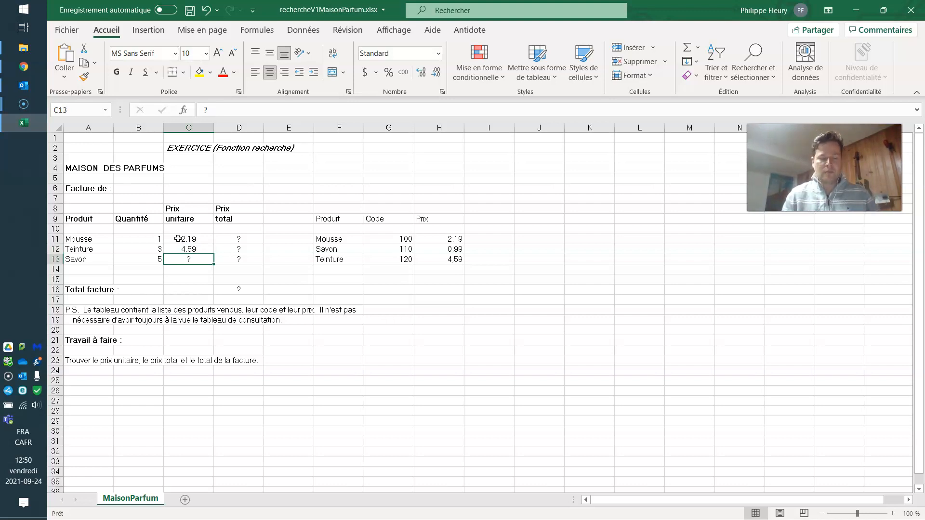
Undo the hand-entered unit prices for Mousse and Teinture.
{"action": "key", "text": "ctrl+z"}
{"action": "key", "text": "ctrl+z"}
{"action": "key", "text": "ctrl+z"}
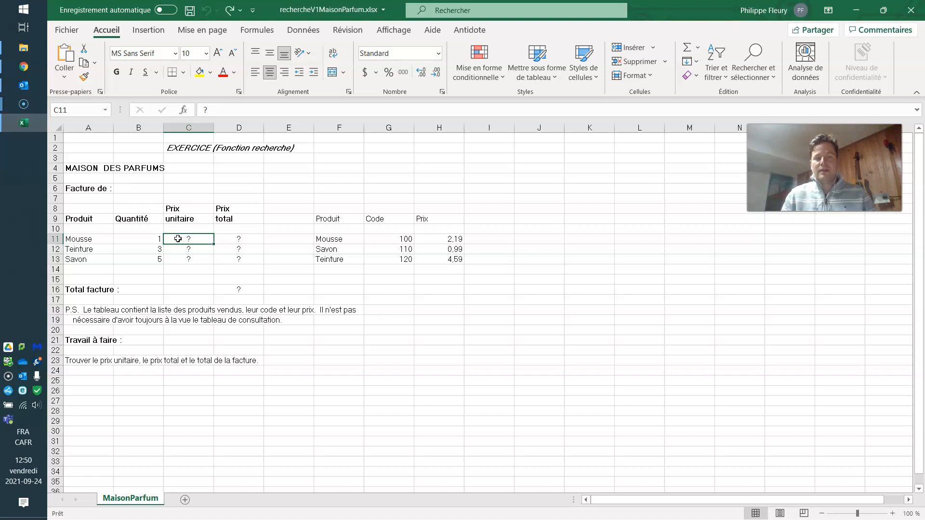
Enter 2,19 as the Mousse unit price in C11, and set its price in H11 to 2,2.
{"action": "type", "text": "2,19"}
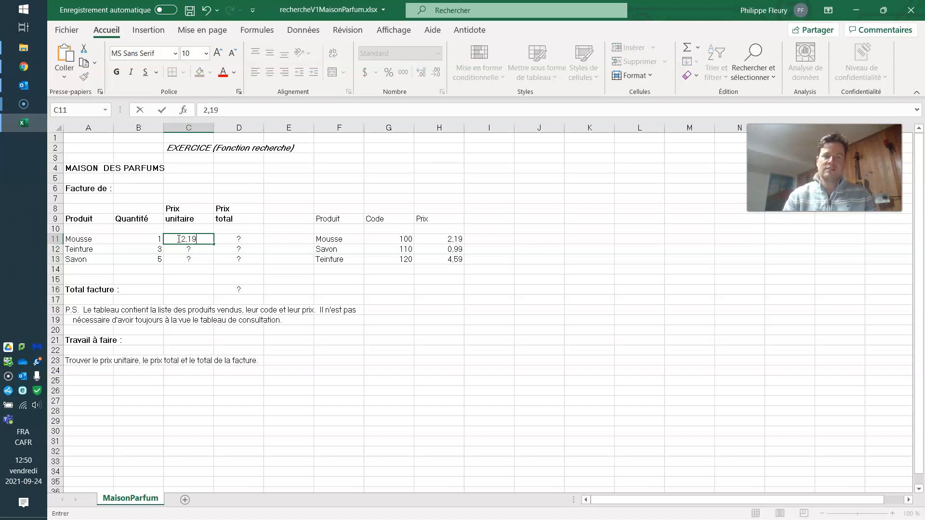
{"action": "left_click", "coordinate": [428, 239]}
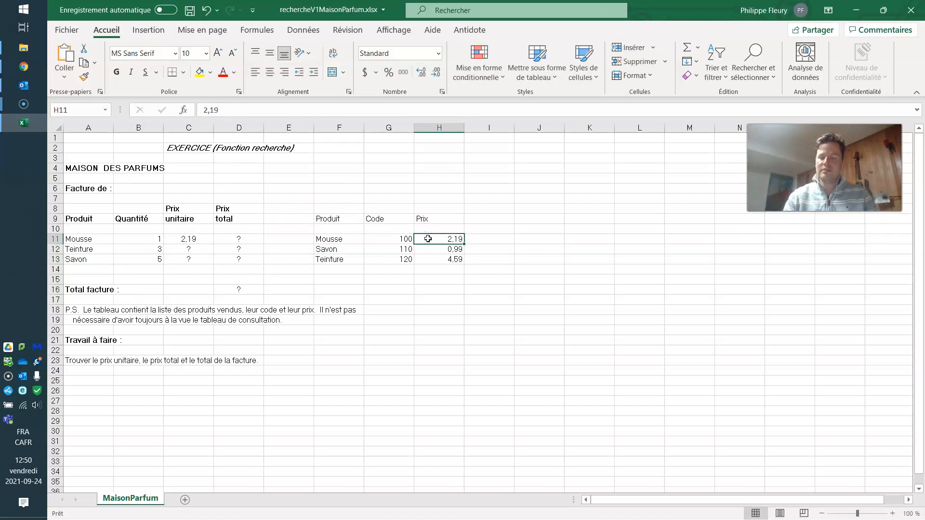
{"action": "type", "text": "2"}
{"action": "key", "text": "Return"}
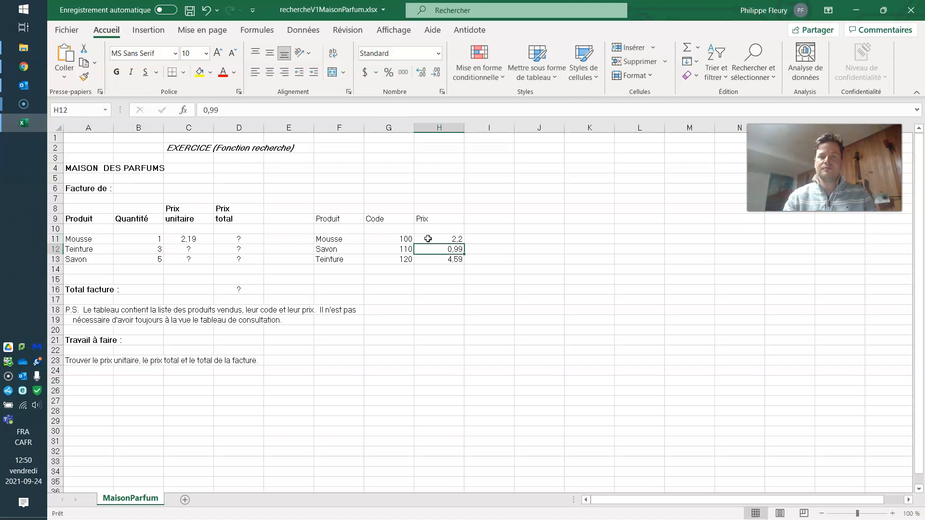
Undo the price change in H11 and the hand-entered unit price in C11.
{"action": "left_click", "coordinate": [193, 237]}
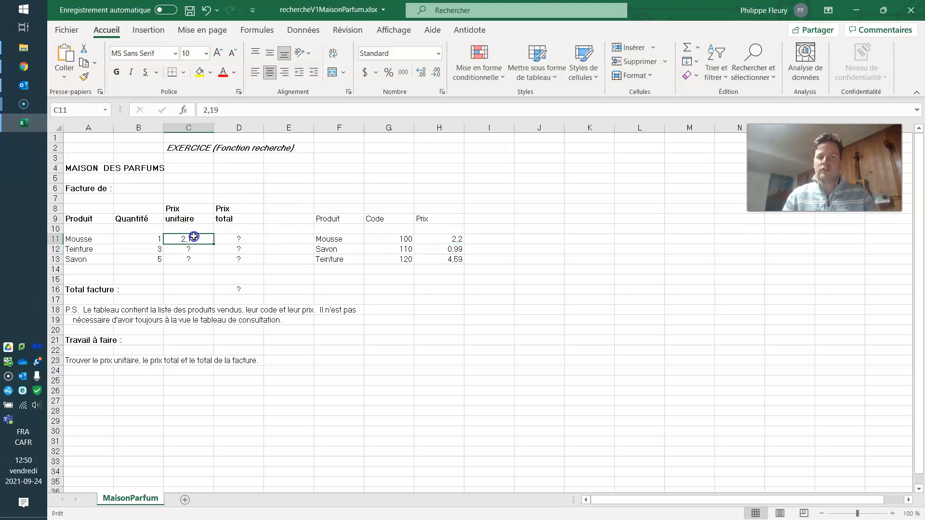
{"action": "key", "text": "ctrl+z"}
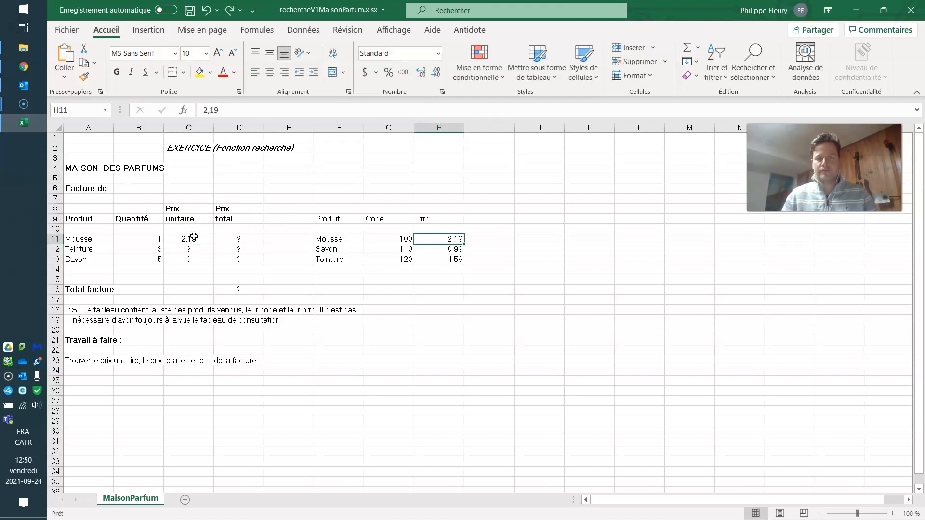
{"action": "key", "text": "ctrl+z"}
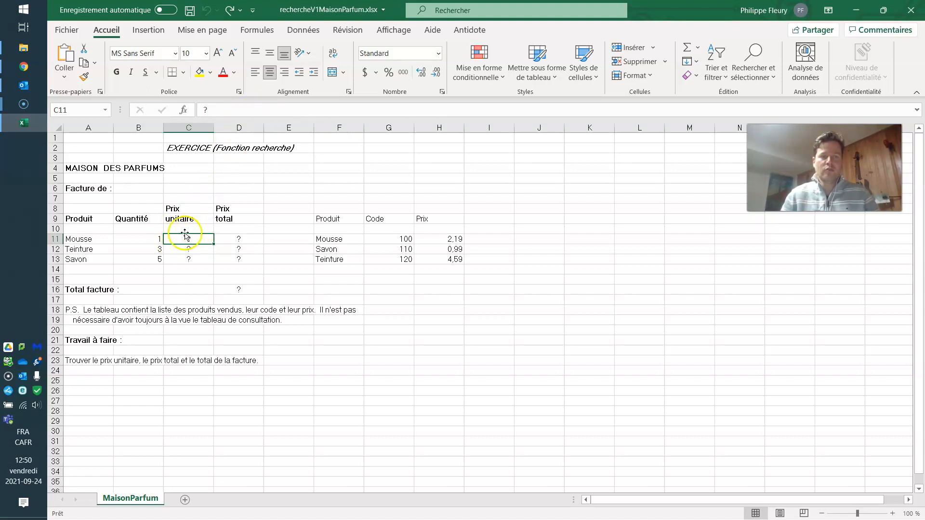
Examine the product names in F11:F13 and the Mousse row F11:H11 of the price table.
{"action": "left_click", "coordinate": [336, 238]}
{"action": "left_click", "coordinate": [327, 249]}
{"action": "left_click", "coordinate": [329, 259]}
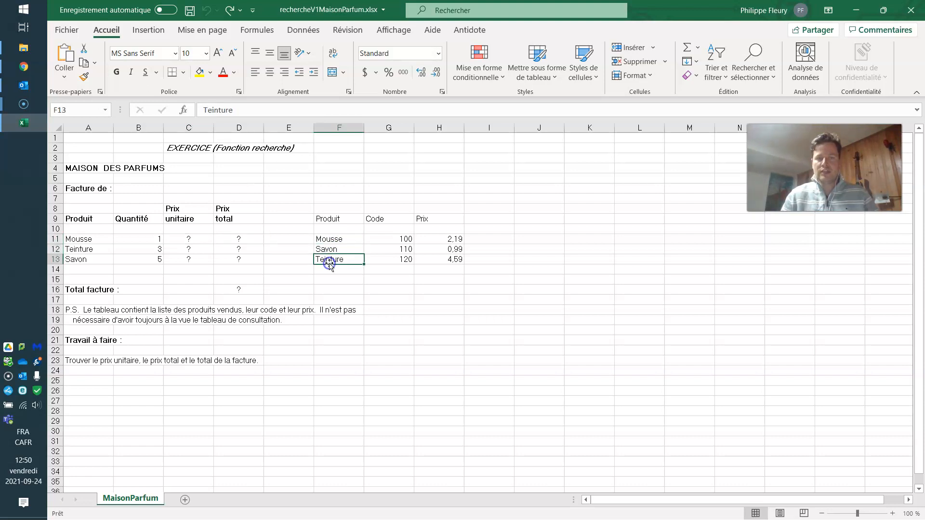
{"action": "left_click", "coordinate": [327, 239]}
{"action": "left_click_drag", "start_coordinate": [347, 238], "coordinate": [434, 239]}
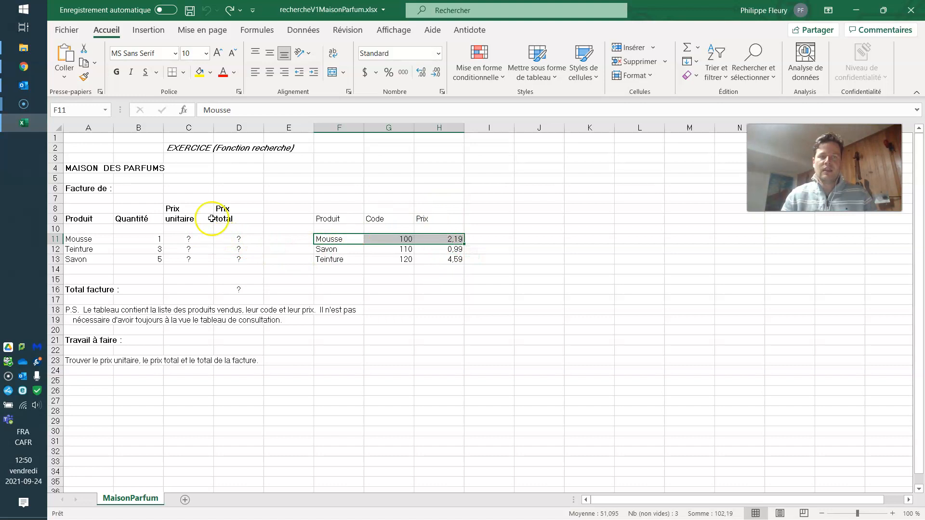
Replace the question mark in C11 with the start of a RECHERCHEV formula using A11 as the lookup value.
{"action": "left_click", "coordinate": [193, 238]}
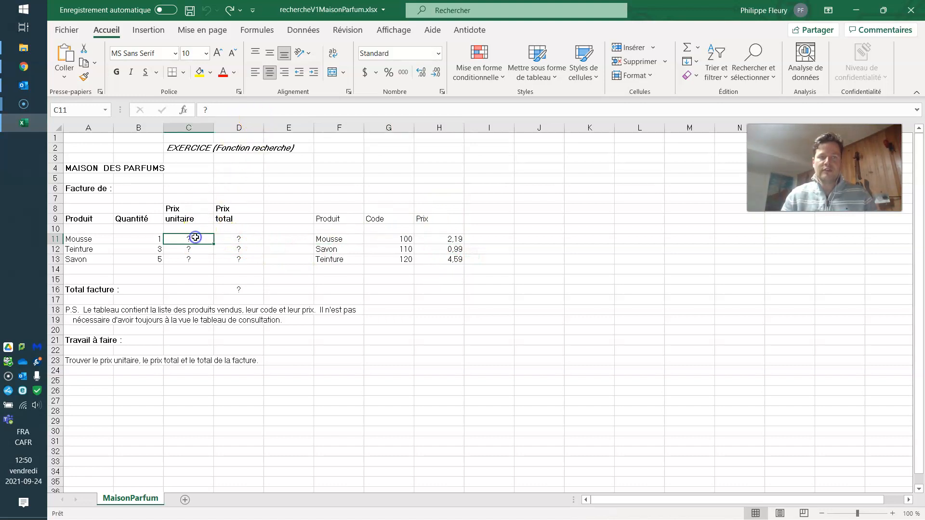
{"action": "left_click", "coordinate": [244, 110]}
{"action": "key", "text": "BackSpace"}
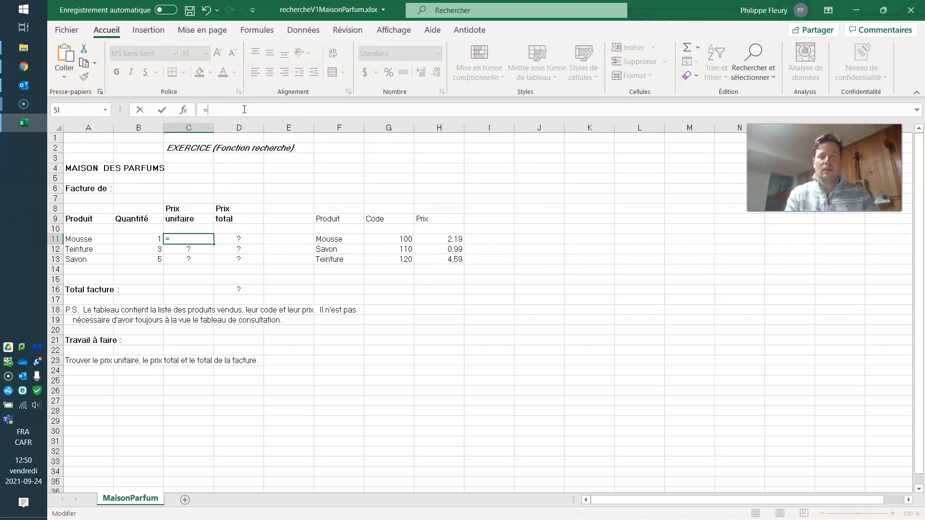
{"action": "type", "text": "=Rech"}
{"action": "key", "text": "Down"}
{"action": "key", "text": "Down"}
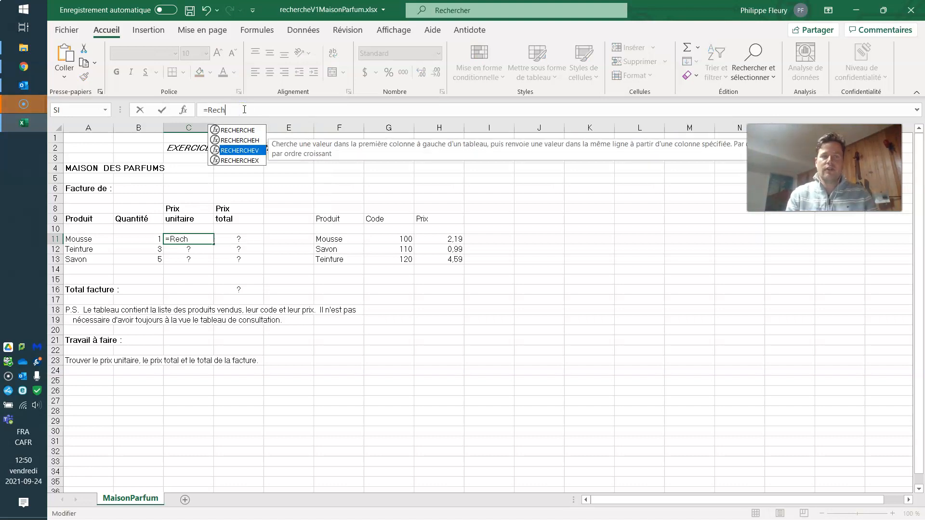
{"action": "key", "text": "Tab"}
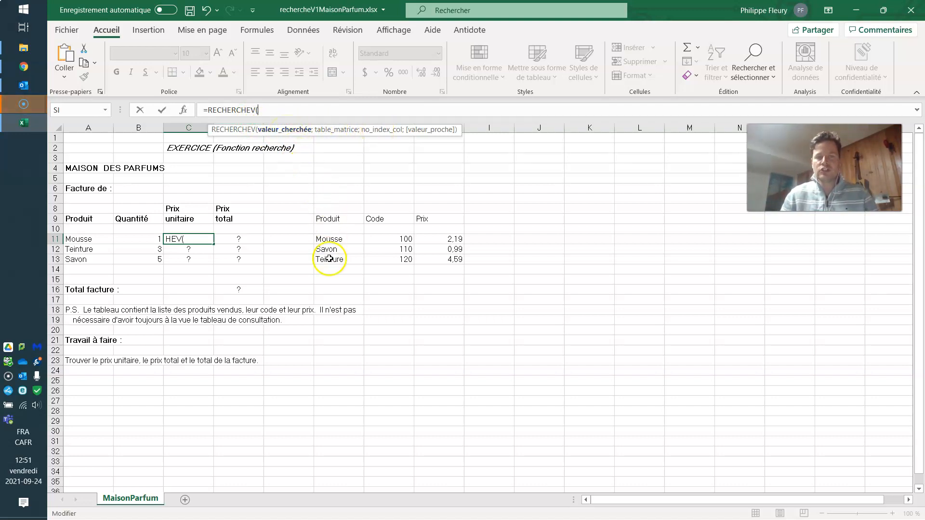
{"action": "left_click", "coordinate": [87, 238]}
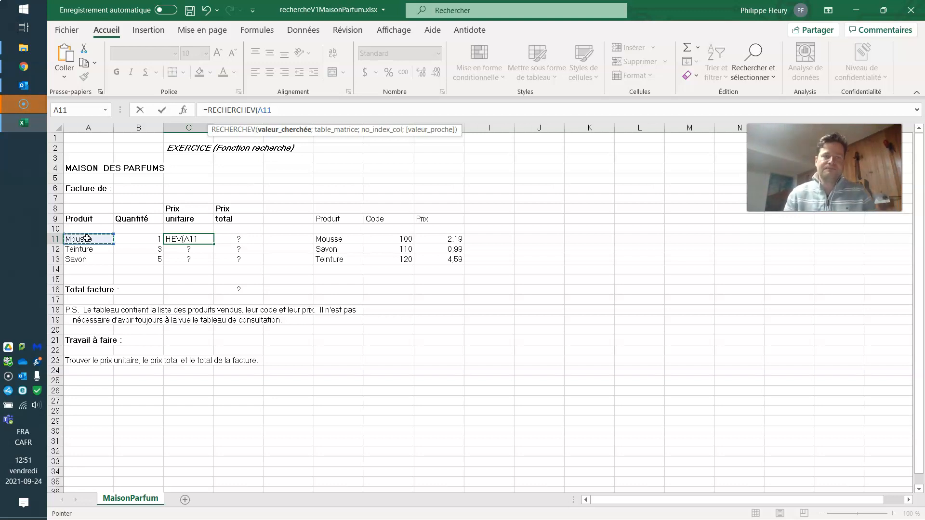
{"action": "left_click", "coordinate": [283, 109]}
{"action": "type", "text": ";"}
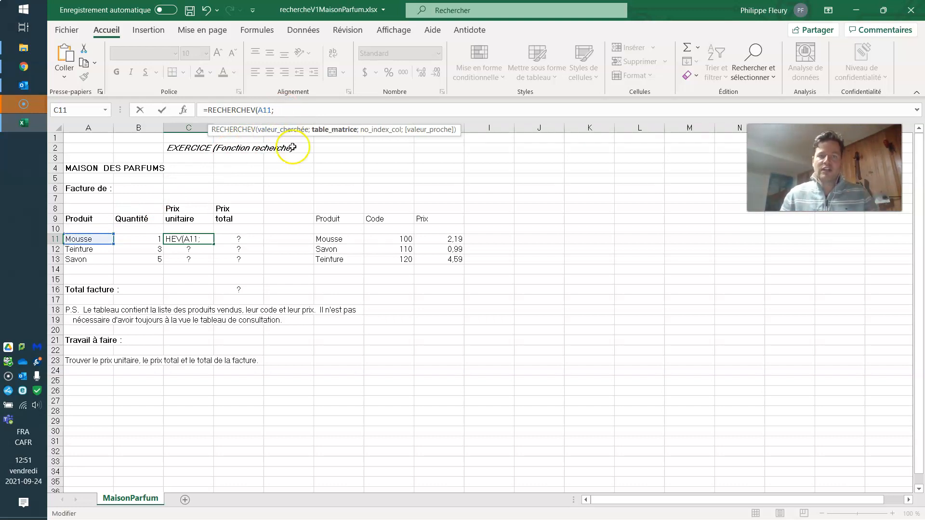
Complete the RECHERCHEV formula in C11 with the table range F11:H13 and column index 3.
{"action": "left_click_drag", "start_coordinate": [329, 239], "coordinate": [423, 260]}
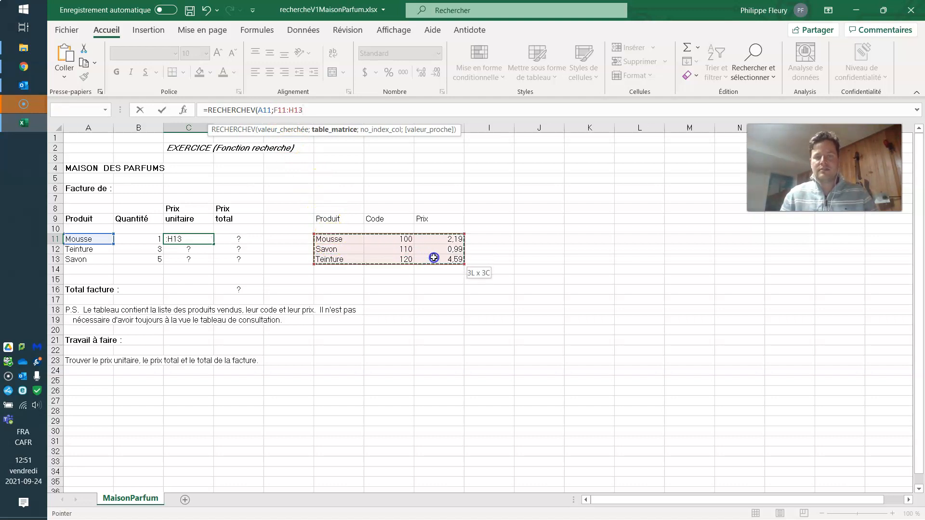
{"action": "type", "text": ";3"}
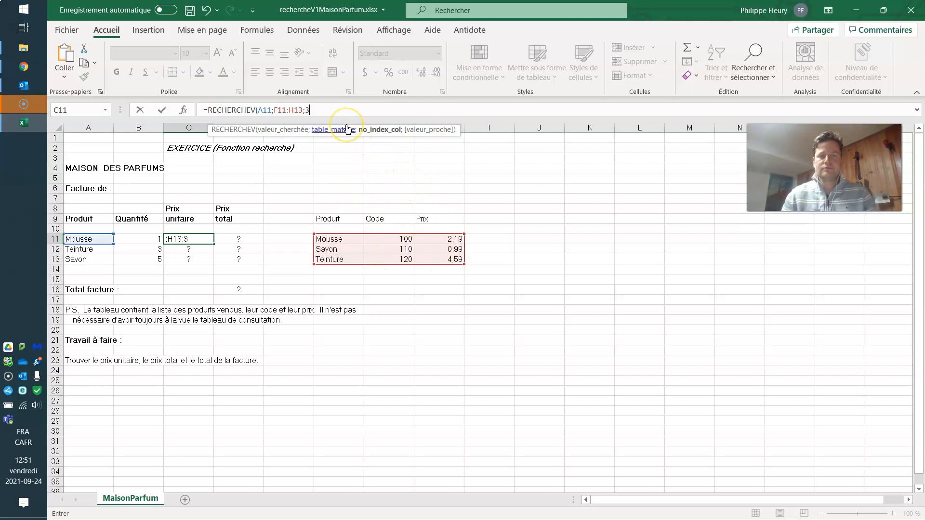
{"action": "type", "text": ")"}
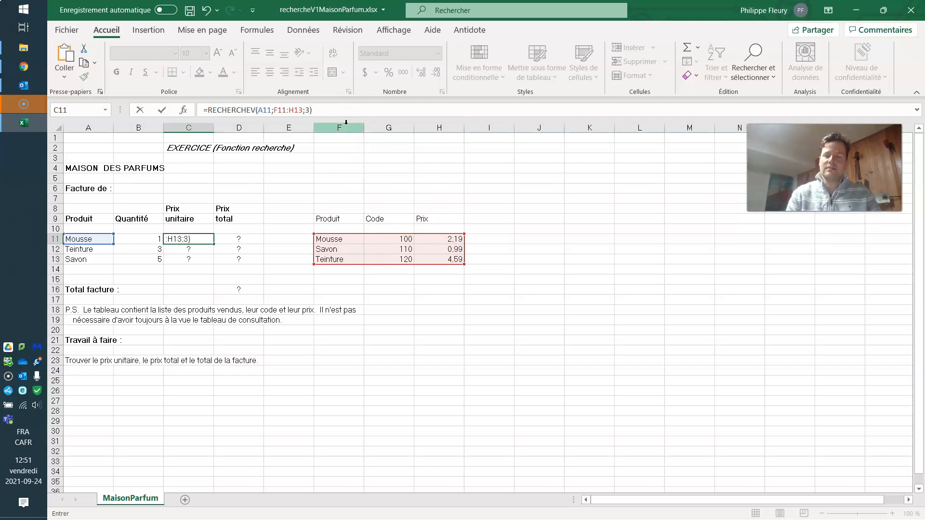
{"action": "key", "text": "Return"}
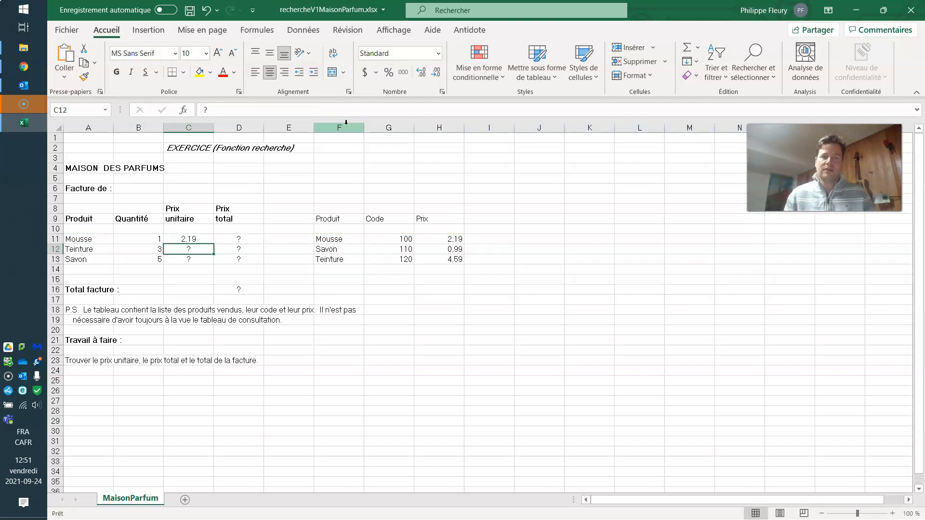
Fill the C11 formula down to C13 and inspect the cell references of the copy in C13.
{"action": "left_click", "coordinate": [191, 239]}
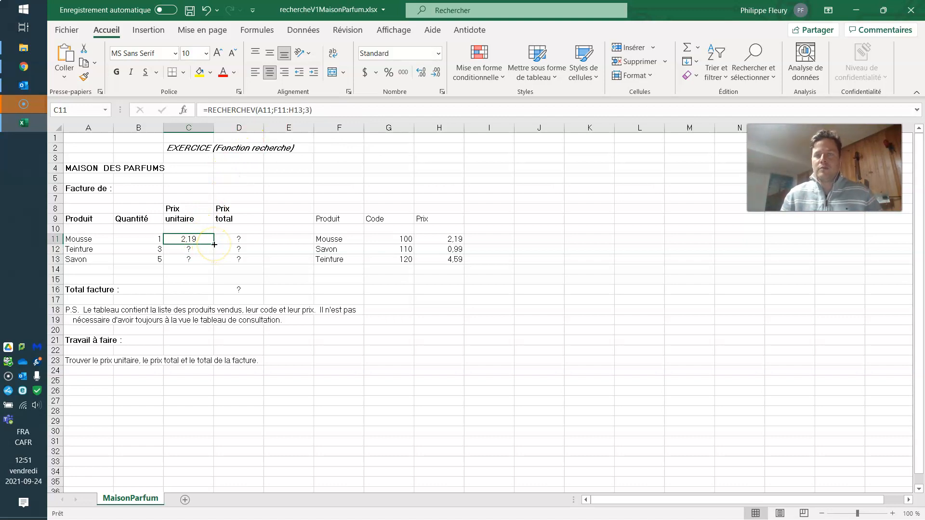
{"action": "left_click_drag", "start_coordinate": [214, 245], "coordinate": [210, 263]}
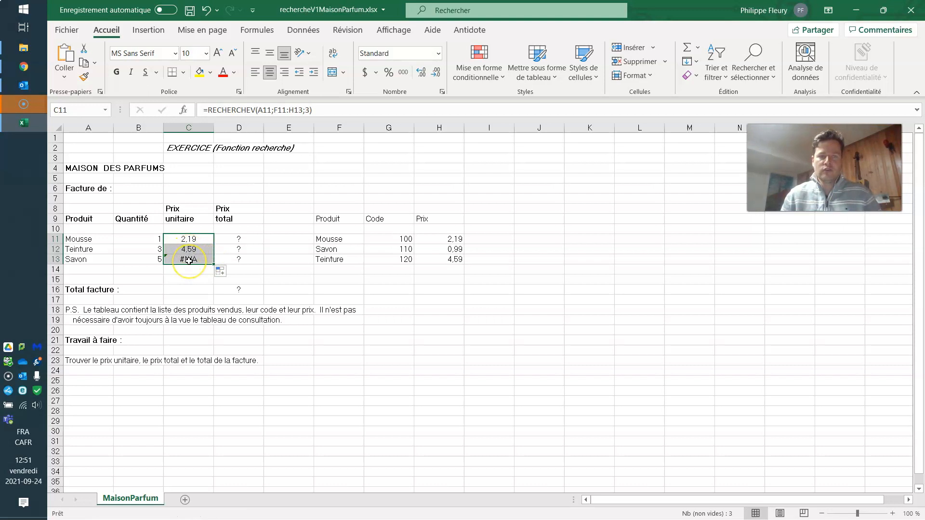
{"action": "left_click", "coordinate": [188, 260]}
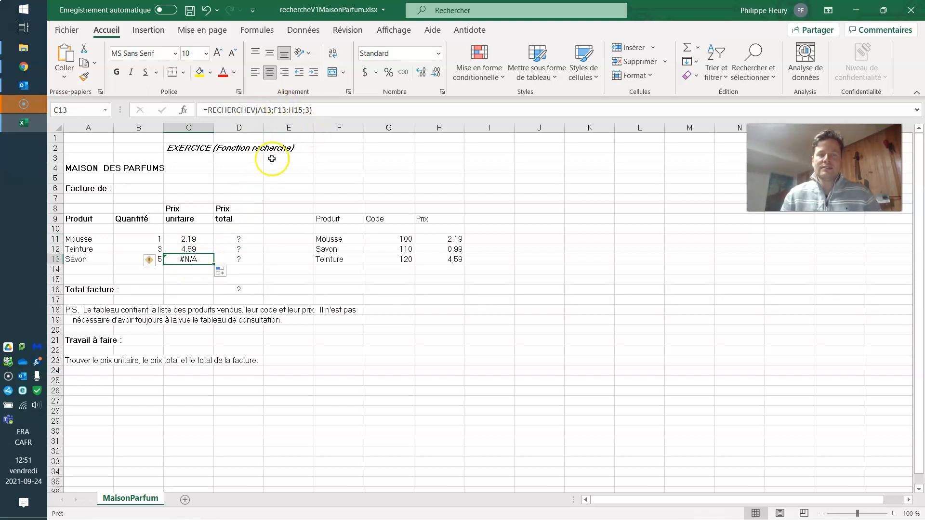
{"action": "left_click", "coordinate": [281, 110]}
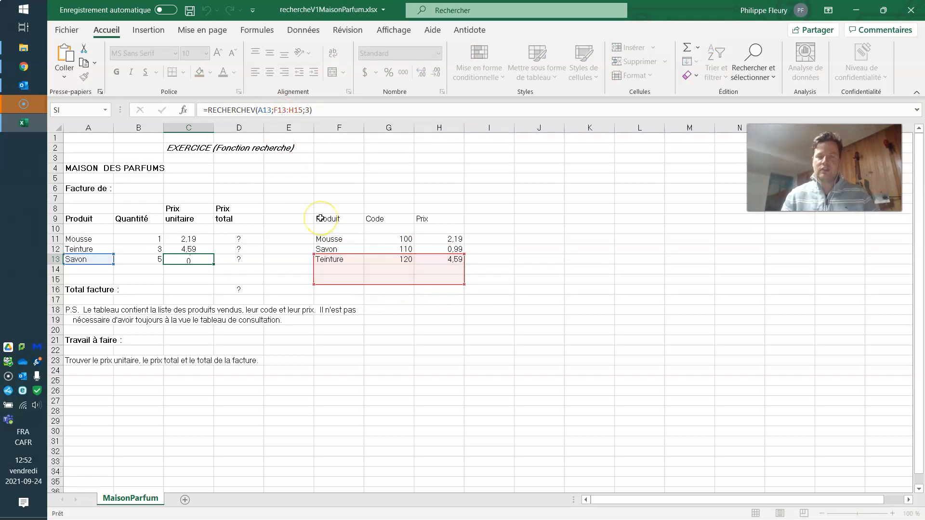
Leave the C13 formula and undo the fill of the lookup formula into C12:C13.
{"action": "key", "text": "Return"}
{"action": "key", "text": "Up"}
{"action": "key", "text": "ctrl+z"}
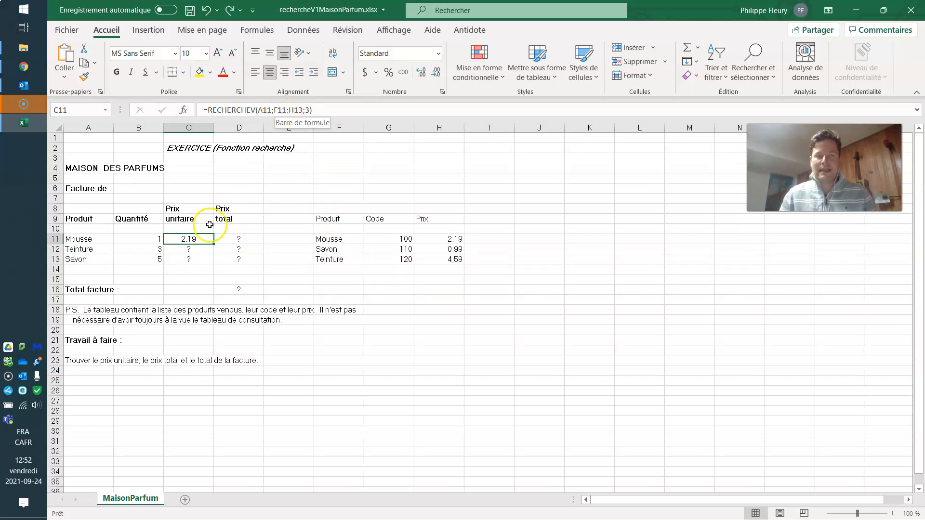
Lock the row references of the table range in the C11 formula as F$11:H$13.
{"action": "left_click", "coordinate": [278, 110]}
{"action": "type", "text": "$"}
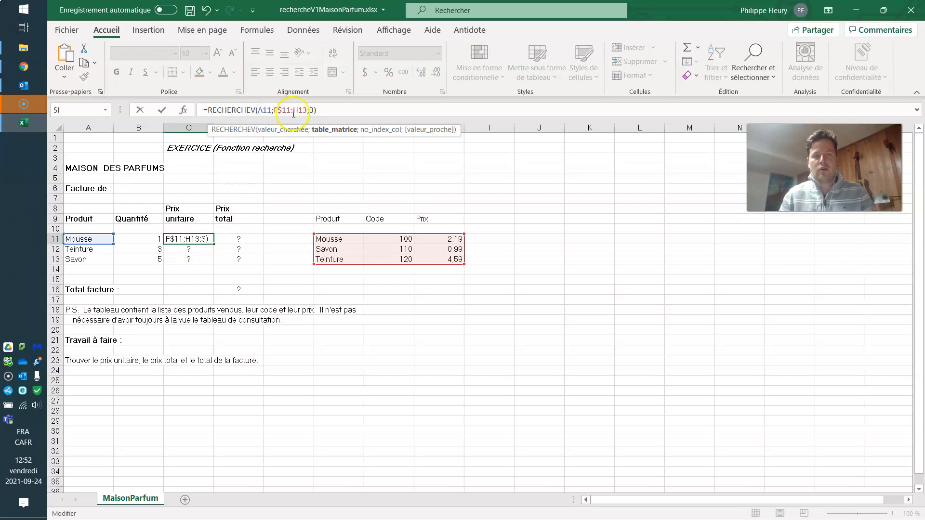
{"action": "left_click", "coordinate": [297, 111]}
{"action": "type", "text": "$"}
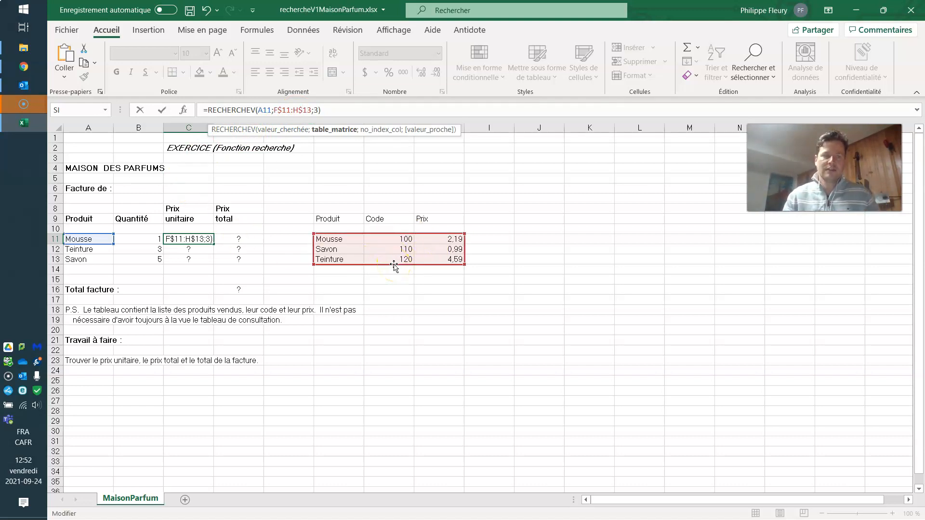
{"action": "key", "text": "Return"}
{"action": "left_click", "coordinate": [204, 240]}
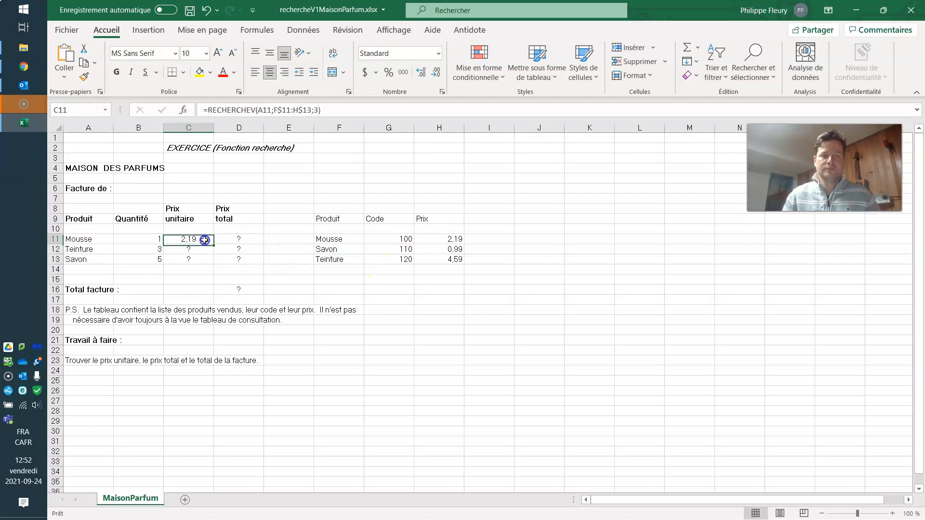
Fill the C11 lookup formula down to C13 and calculate the total prices in D11:D13 as quantity times unit price.
{"action": "left_click_drag", "start_coordinate": [213, 244], "coordinate": [212, 264]}
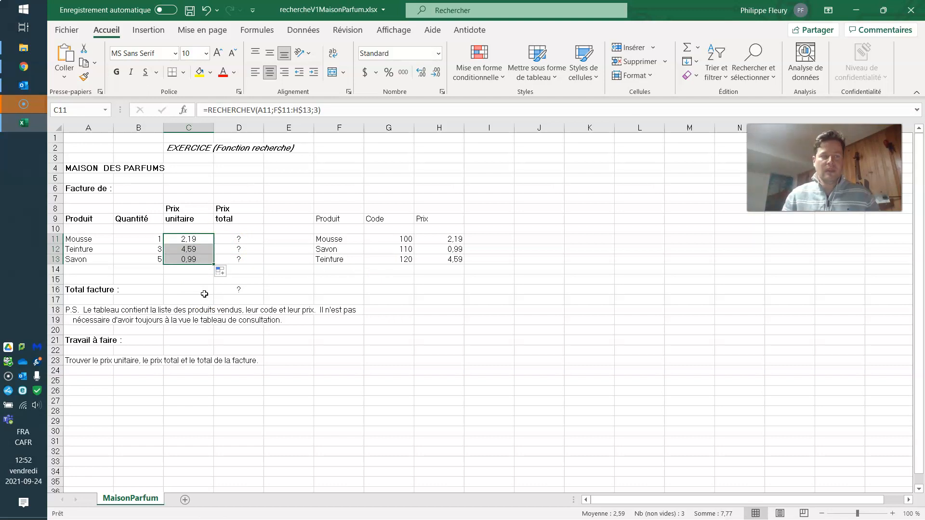
{"action": "left_click", "coordinate": [240, 240]}
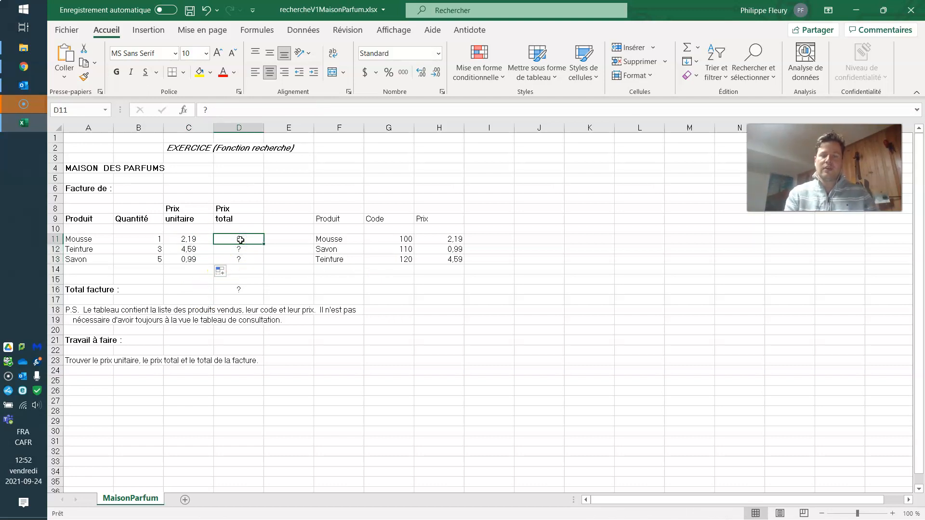
{"action": "type", "text": "="}
{"action": "left_click", "coordinate": [146, 240]}
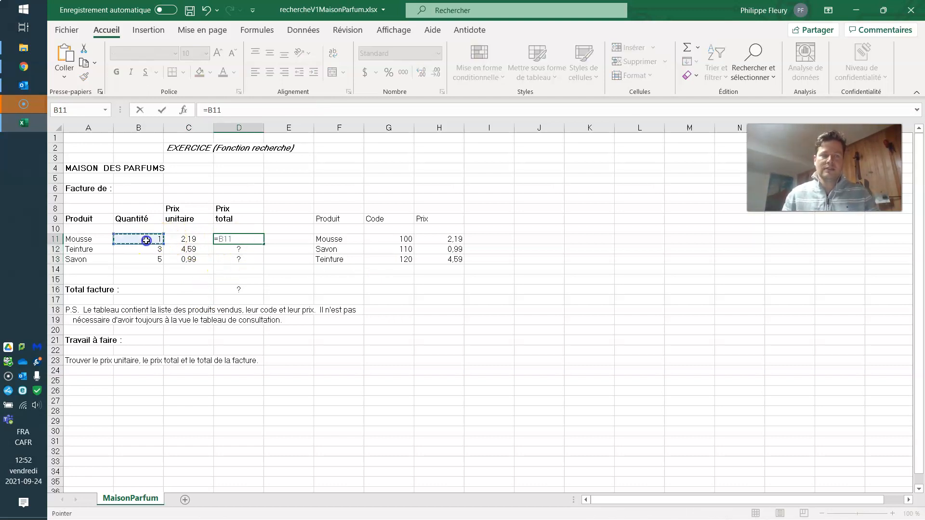
{"action": "type", "text": "*"}
{"action": "left_click", "coordinate": [188, 239]}
{"action": "key", "text": "Return"}
{"action": "left_click", "coordinate": [238, 239]}
{"action": "left_click_drag", "start_coordinate": [263, 243], "coordinate": [248, 264]}
Calculate the invoice total in D16 by summing the total prices with =SOMME(D11:D13).
{"action": "left_click", "coordinate": [241, 289]}
{"action": "type", "text": "=somm"}
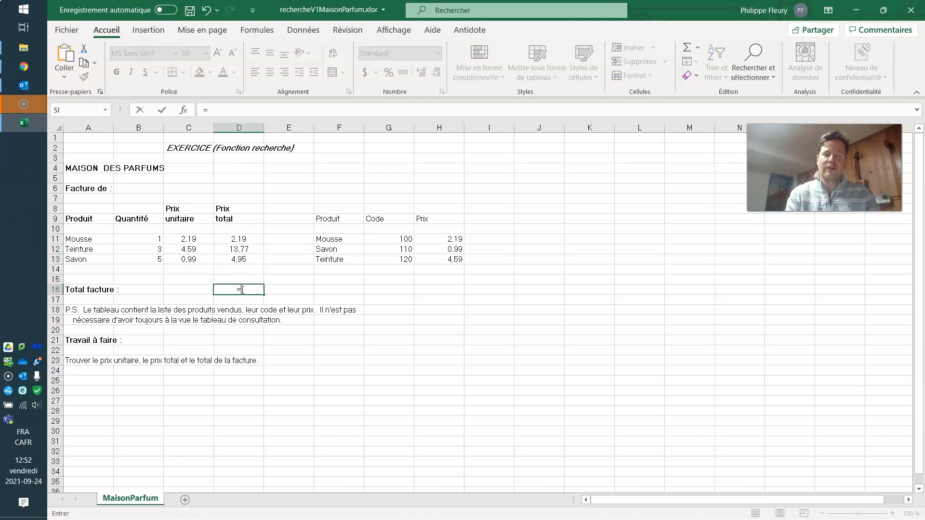
{"action": "key", "text": "Tab"}
{"action": "type", "text": "("}
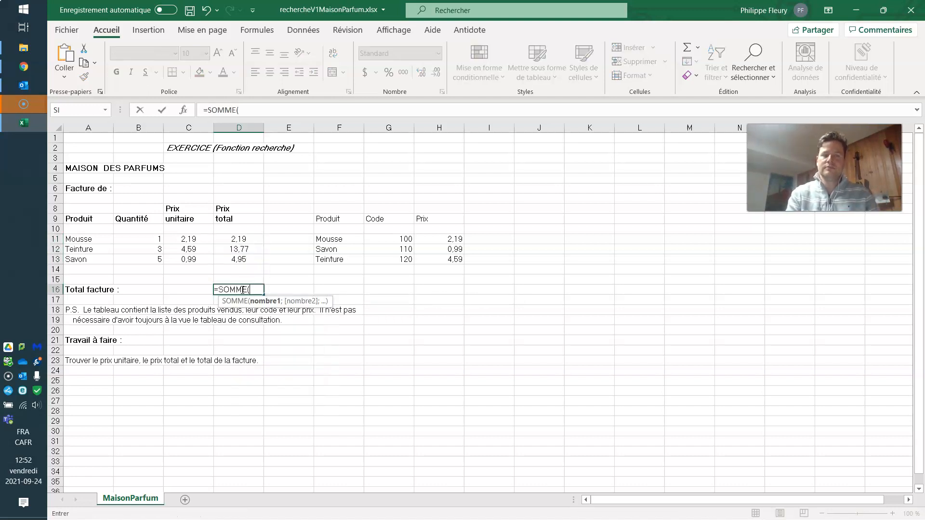
{"action": "left_click_drag", "start_coordinate": [253, 239], "coordinate": [243, 258]}
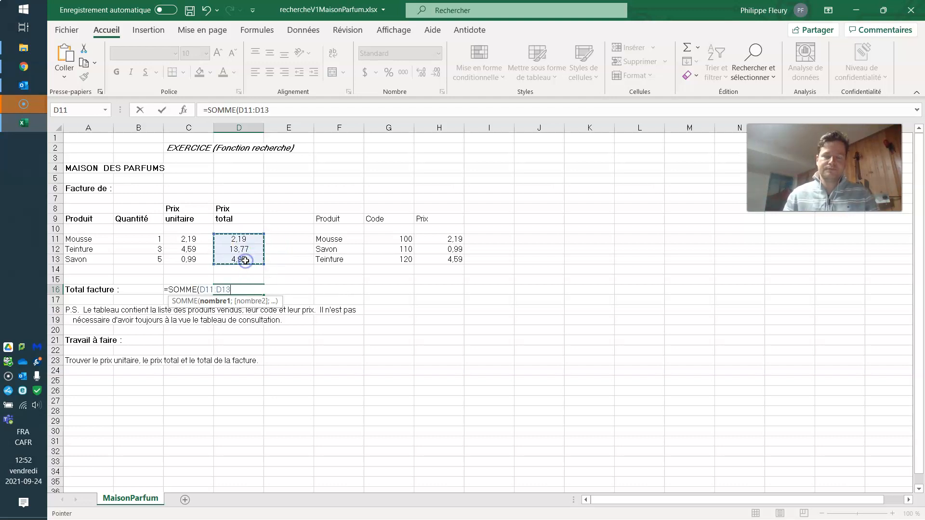
{"action": "key", "text": "Return"}
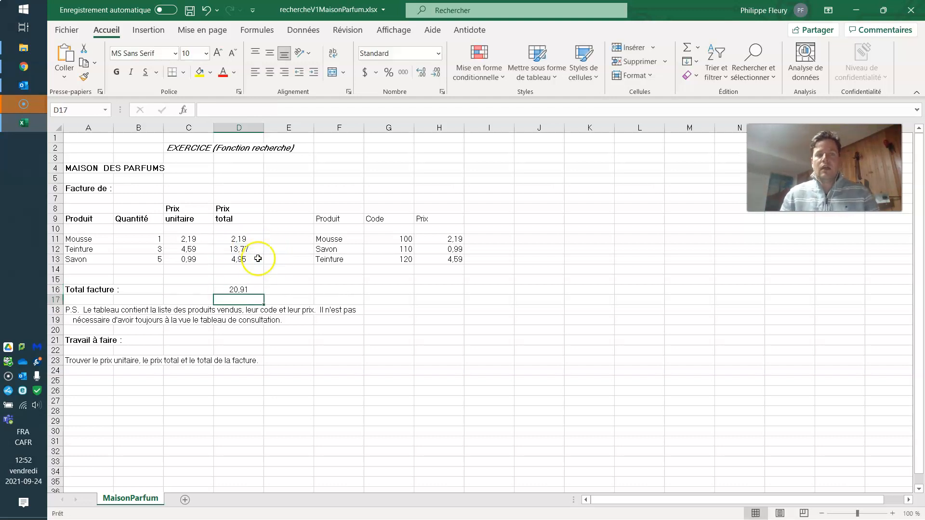
Test the effect of a Mousse price of 3 in H11 on the invoice total and undo the price change.
{"action": "left_click", "coordinate": [440, 238]}
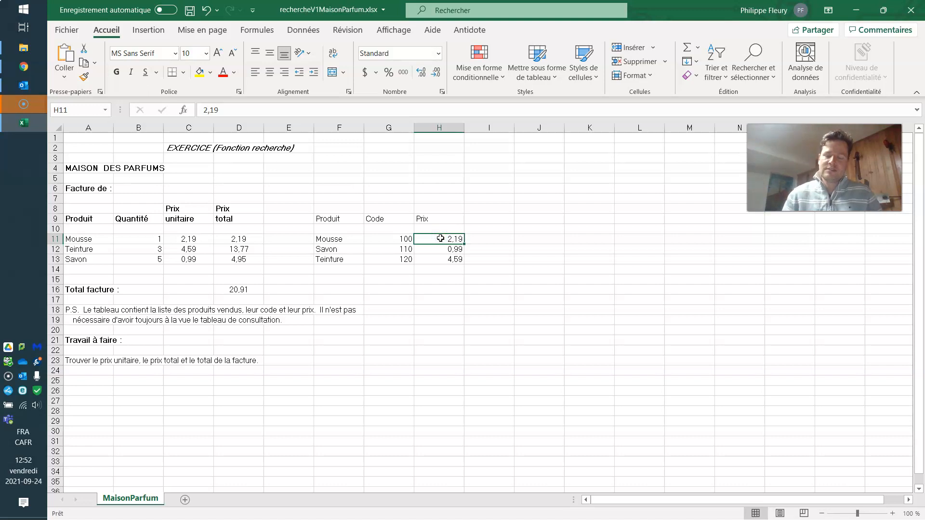
{"action": "type", "text": "3"}
{"action": "key", "text": "Return"}
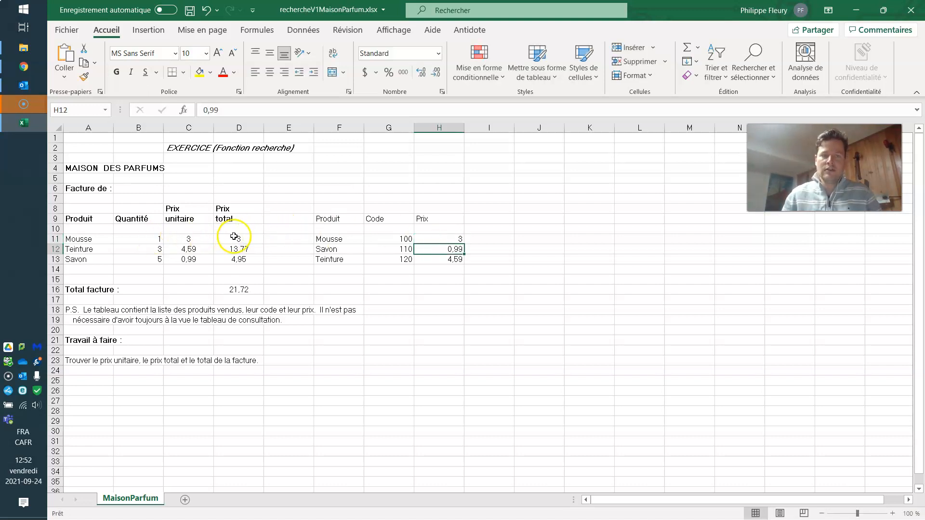
{"action": "left_click", "coordinate": [240, 288]}
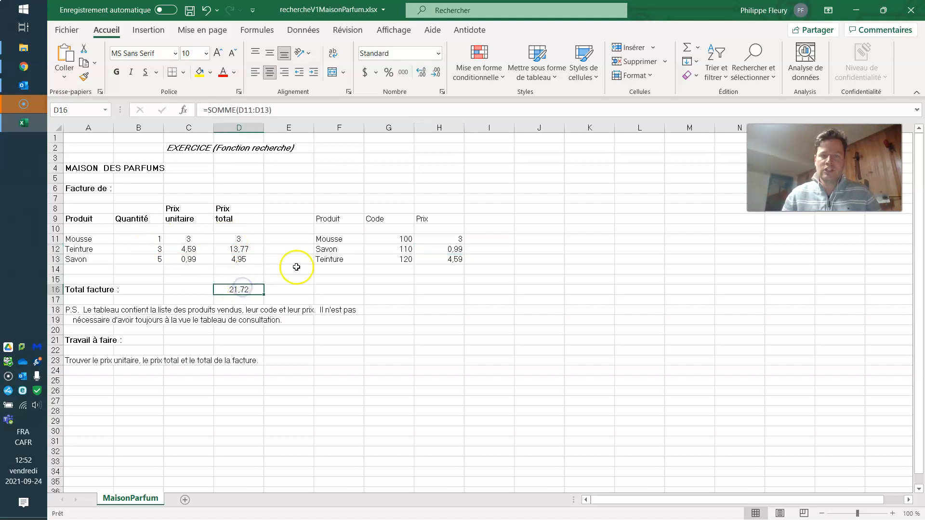
{"action": "key", "text": "ctrl+z"}
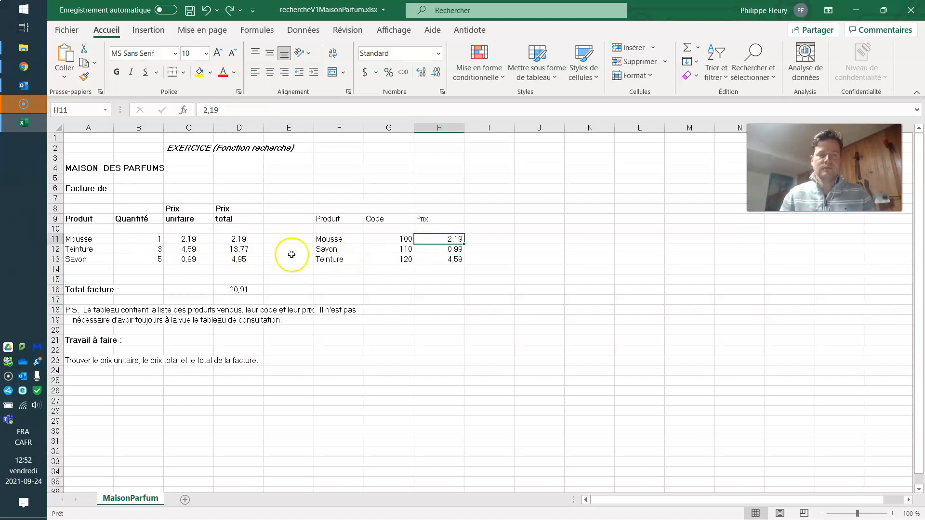
{"action": "left_click", "coordinate": [234, 272]}
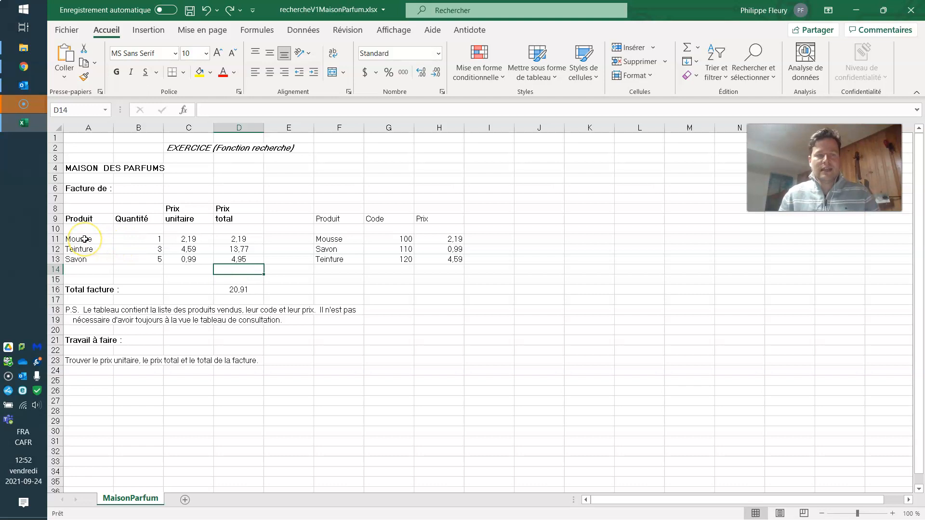
Compare the product names in the invoice rows A11:D13 with their exact matches in the price table F11:H13.
{"action": "left_click_drag", "start_coordinate": [334, 240], "coordinate": [435, 259]}
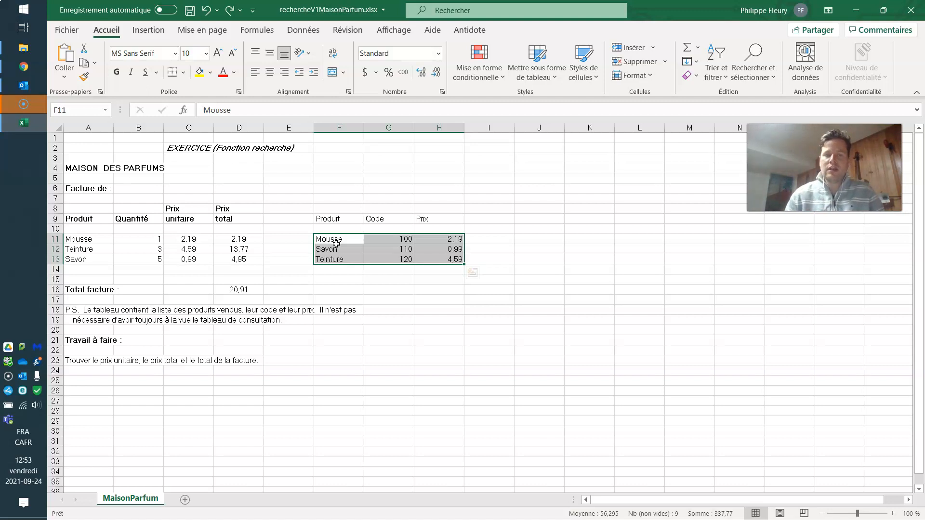
{"action": "left_click", "coordinate": [336, 242]}
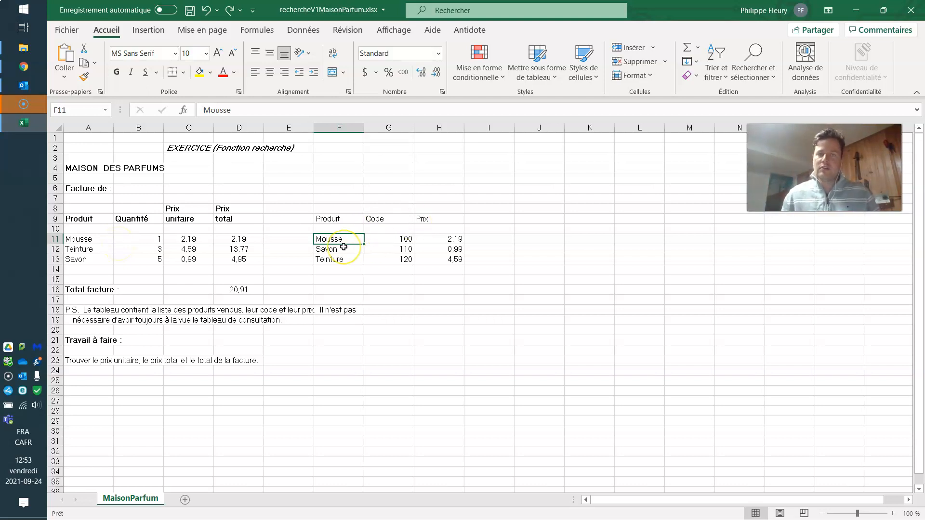
{"action": "left_click", "coordinate": [84, 243]}
{"action": "left_click", "coordinate": [82, 251]}
{"action": "left_click", "coordinate": [82, 262]}
{"action": "left_click", "coordinate": [87, 240]}
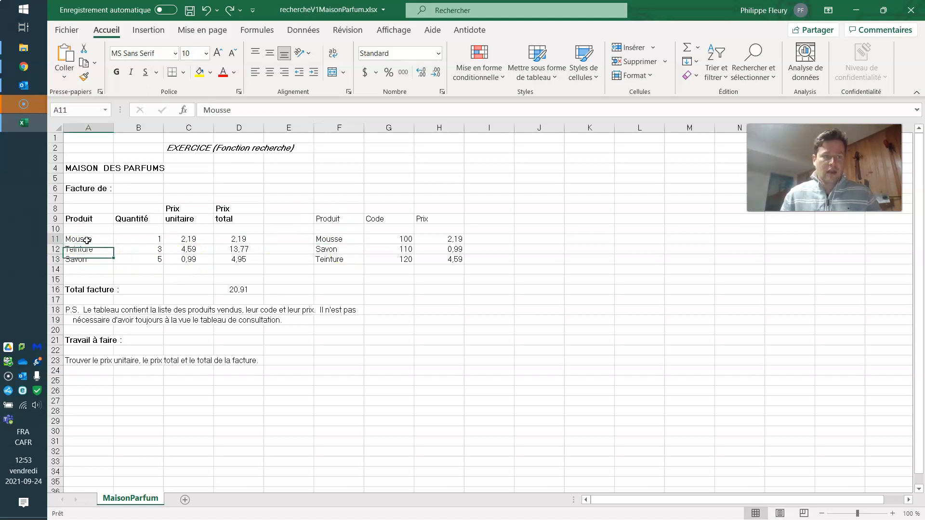
{"action": "left_click", "coordinate": [322, 239]}
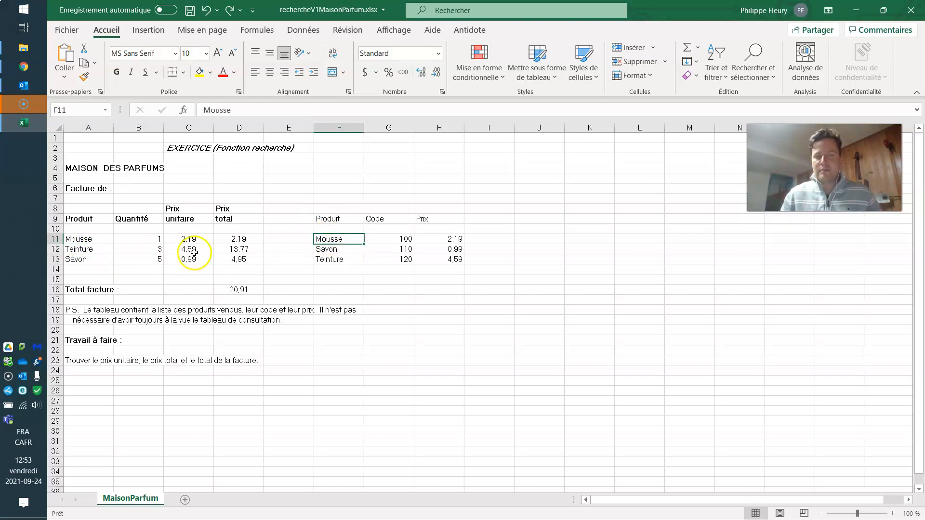
{"action": "left_click", "coordinate": [78, 247]}
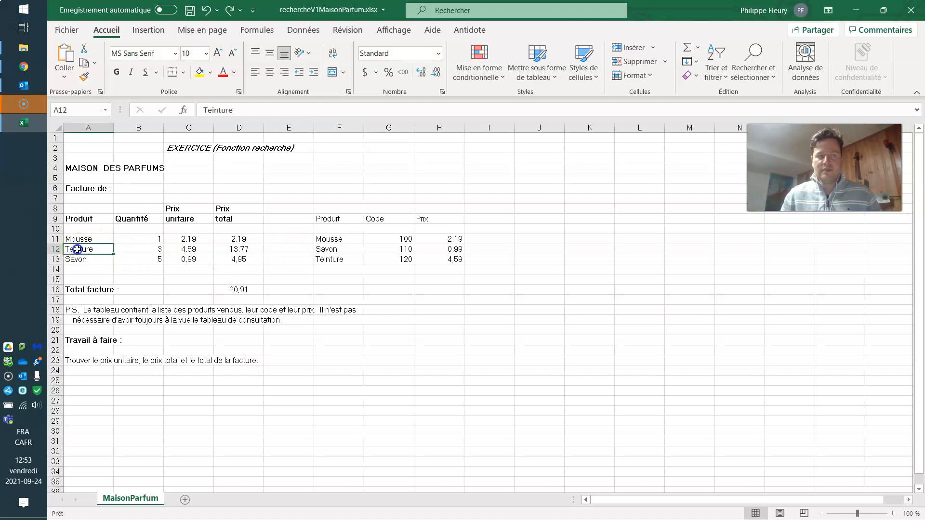
{"action": "left_click", "coordinate": [320, 261]}
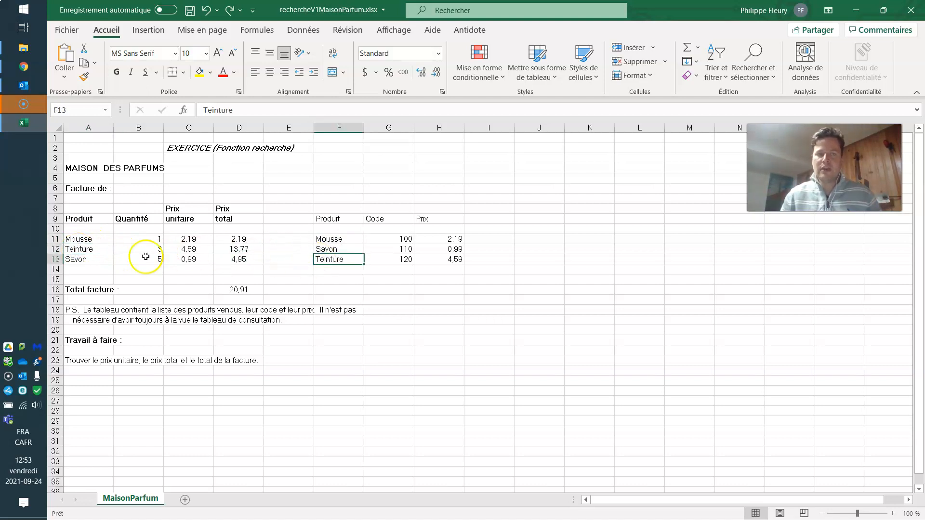
{"action": "left_click_drag", "start_coordinate": [96, 239], "coordinate": [241, 260]}
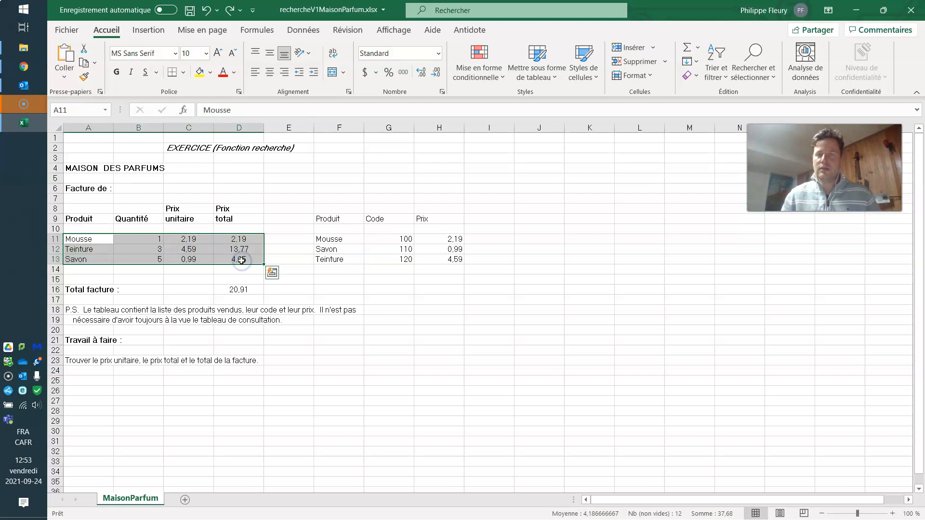
{"action": "left_click_drag", "start_coordinate": [321, 239], "coordinate": [434, 260]}
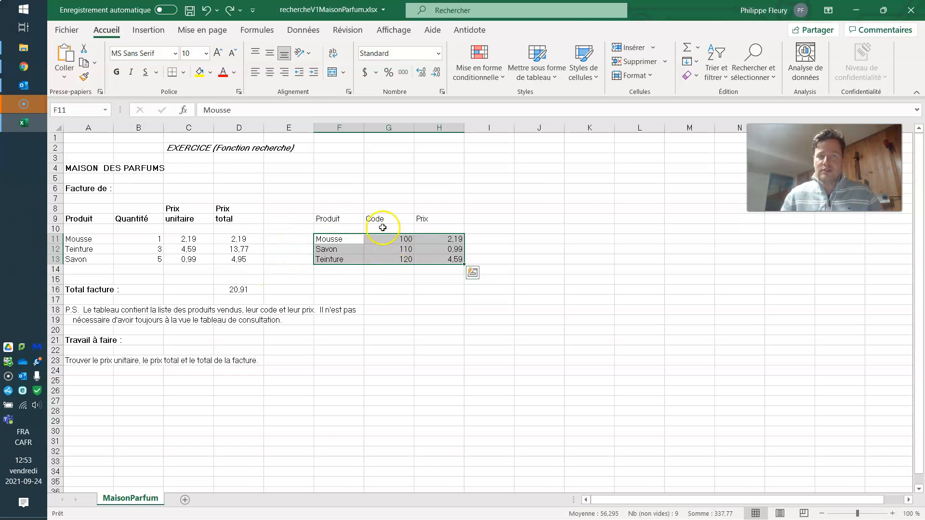
Close the perfume invoice workbook without saving and open rechercheV2Commission.xlsx from the demo-cours4 folder.
{"action": "left_click", "coordinate": [911, 9]}
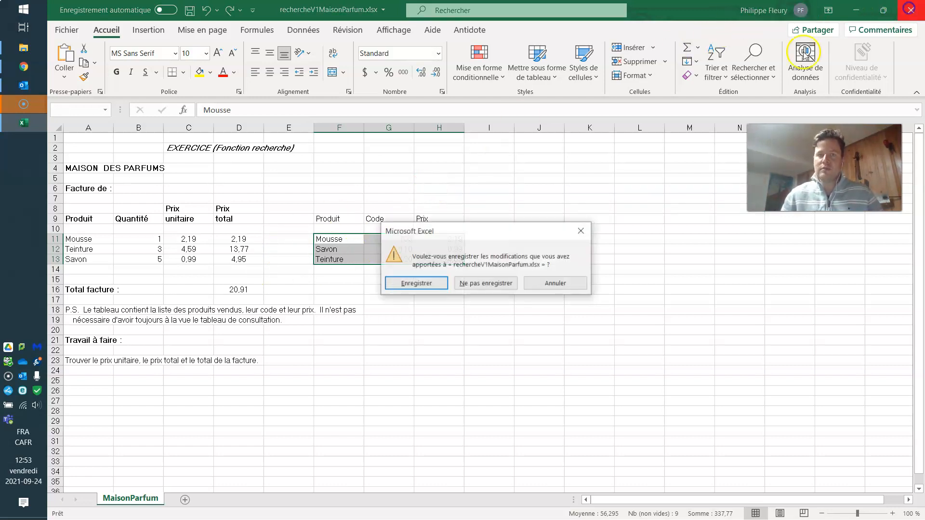
{"action": "left_click", "coordinate": [480, 283]}
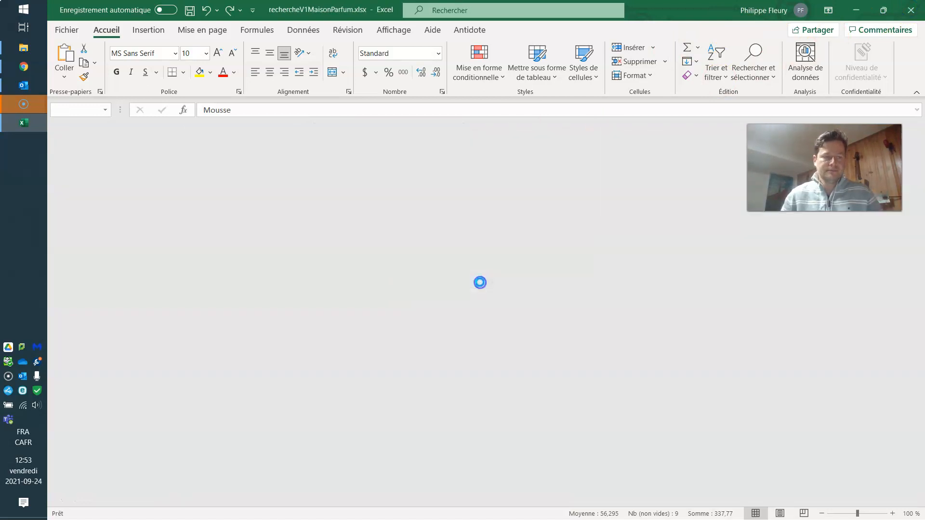
{"action": "left_click", "coordinate": [348, 199]}
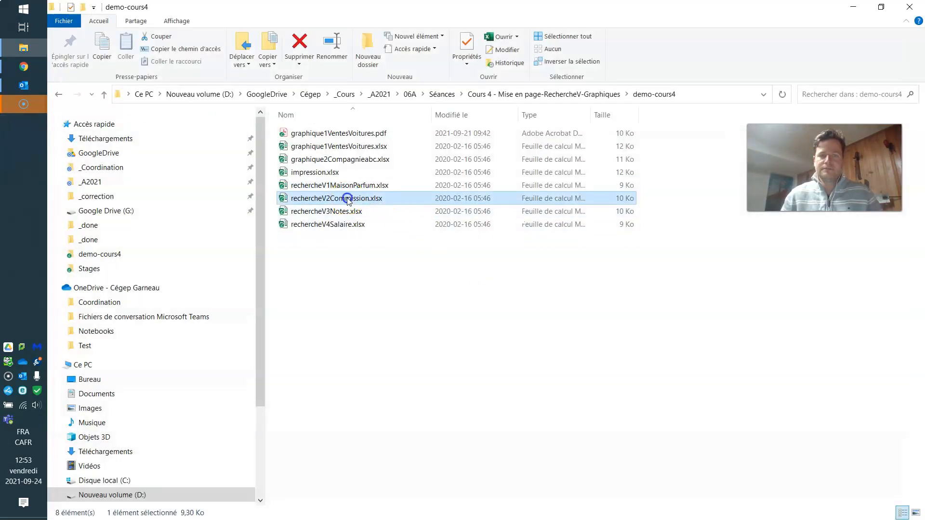
{"action": "double_click", "coordinate": [348, 199]}
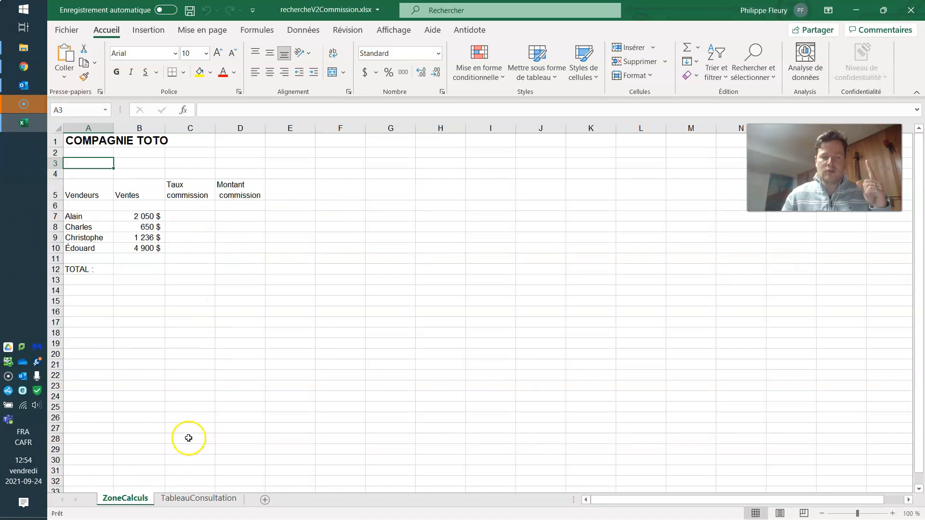
Examine which commission rate in the TableauConsultation sheet applies to the first seller's sales in B7 of ZoneCalculs.
{"action": "left_click", "coordinate": [188, 499]}
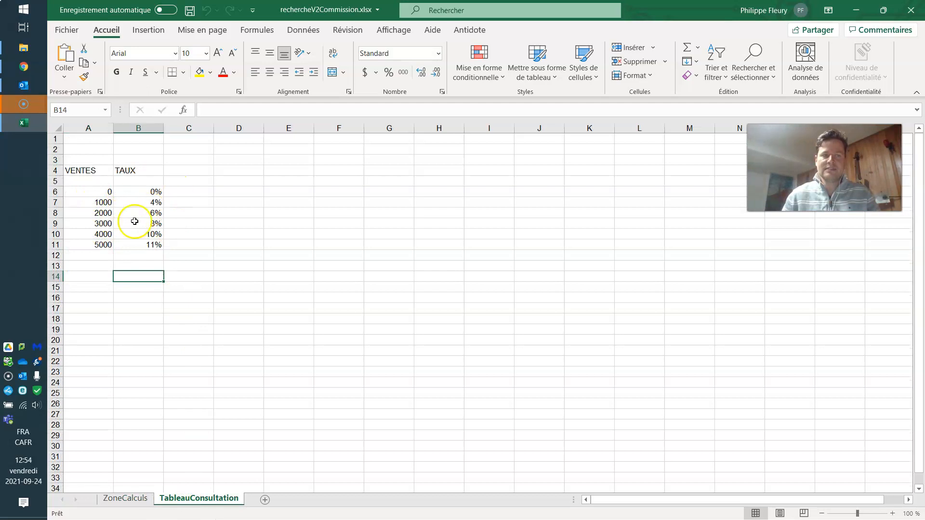
{"action": "left_click", "coordinate": [125, 500]}
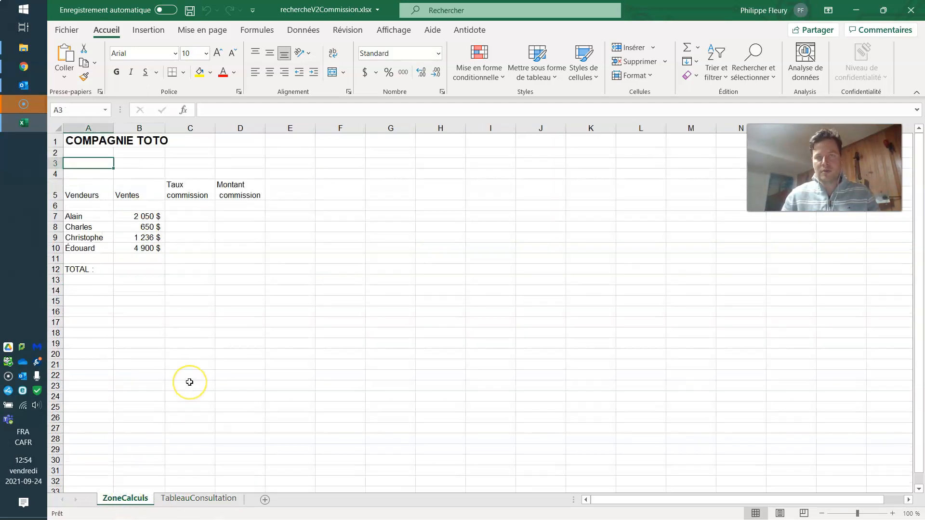
{"action": "left_click", "coordinate": [150, 216]}
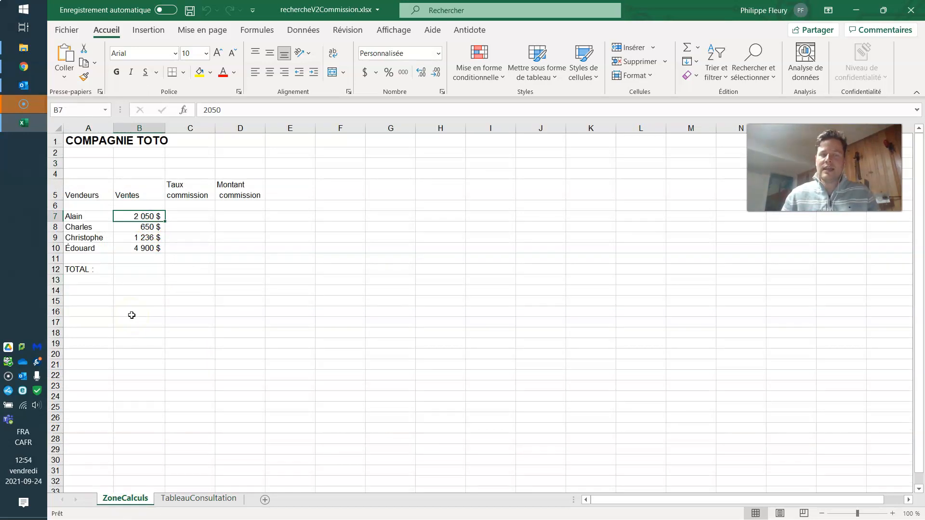
{"action": "left_click", "coordinate": [193, 498]}
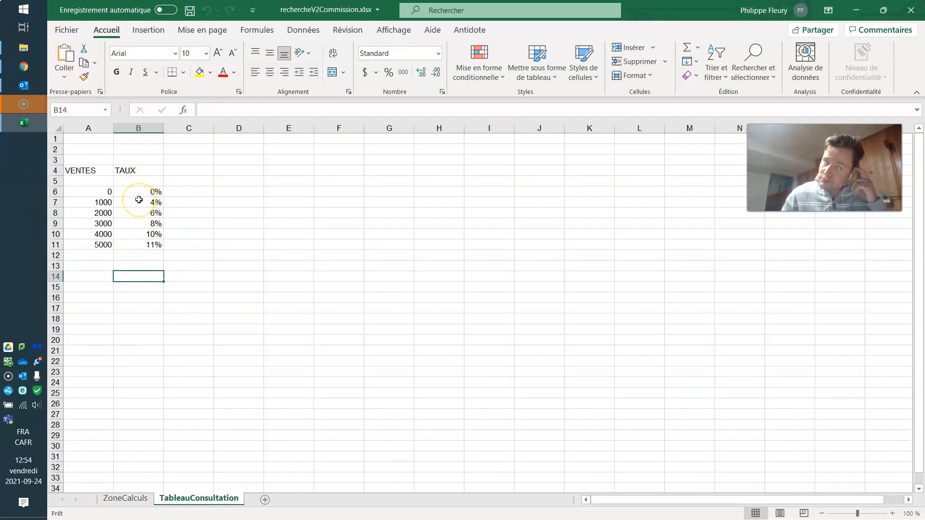
{"action": "left_click", "coordinate": [102, 213]}
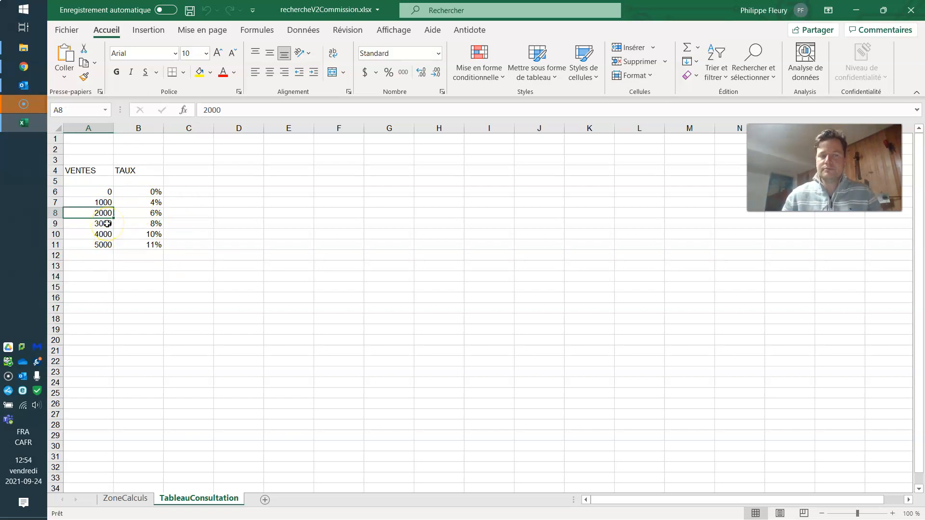
{"action": "left_click", "coordinate": [147, 213]}
{"action": "left_click", "coordinate": [140, 223]}
{"action": "left_click", "coordinate": [101, 222]}
{"action": "left_click", "coordinate": [150, 203]}
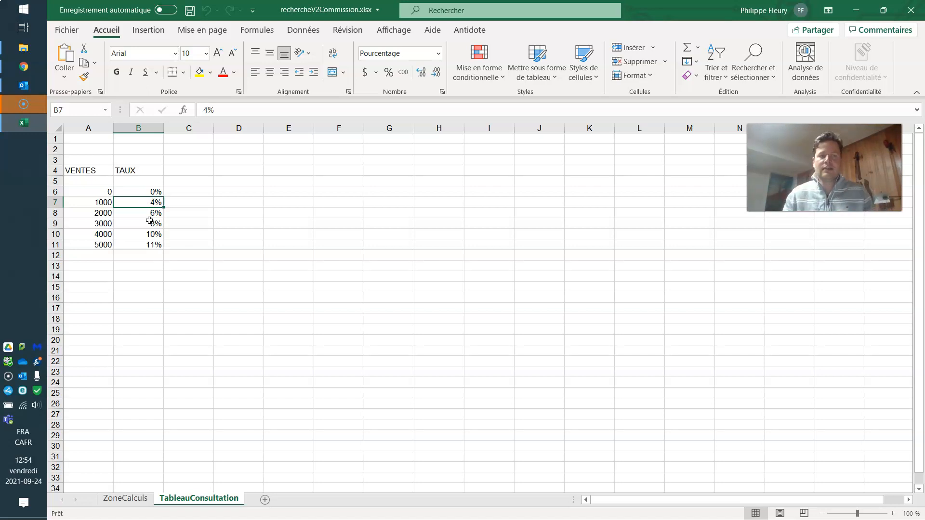
{"action": "left_click", "coordinate": [124, 499]}
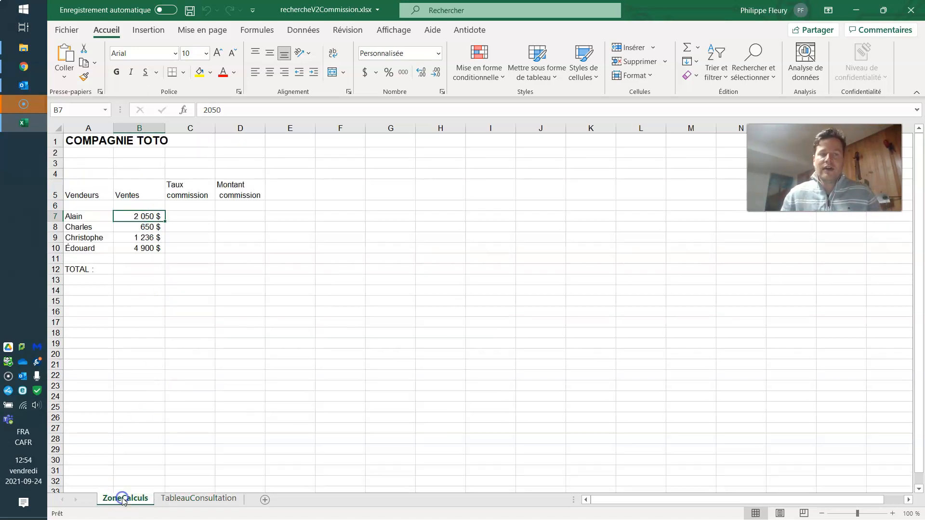
Examine the sales brackets in A6:A11 of the TableauConsultation sheet for the rate lookup in C7 of ZoneCalculs.
{"action": "left_click", "coordinate": [192, 217]}
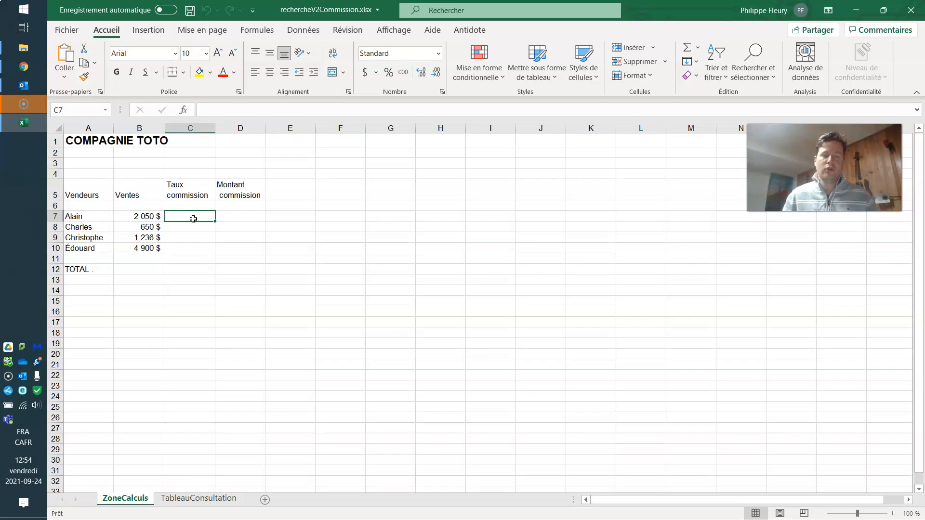
{"action": "left_click", "coordinate": [187, 499]}
{"action": "left_click_drag", "start_coordinate": [102, 192], "coordinate": [92, 247]}
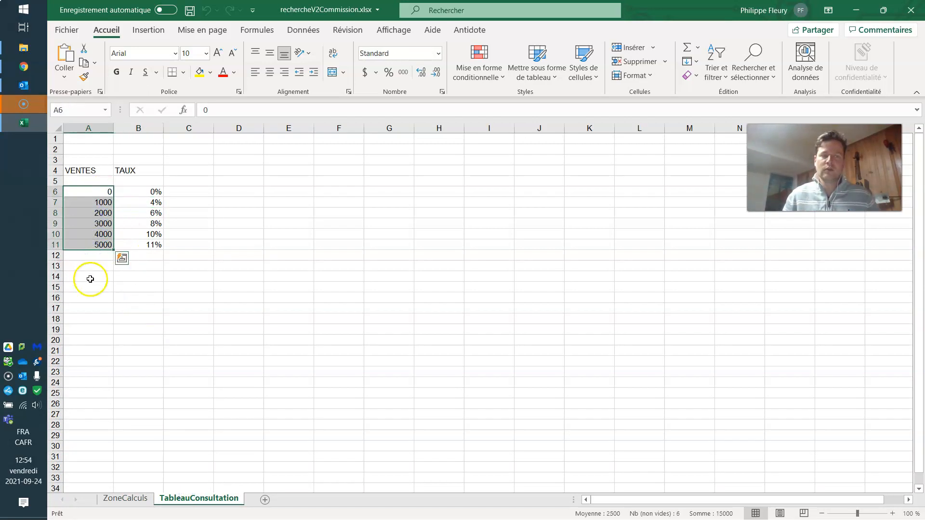
{"action": "left_click", "coordinate": [131, 499]}
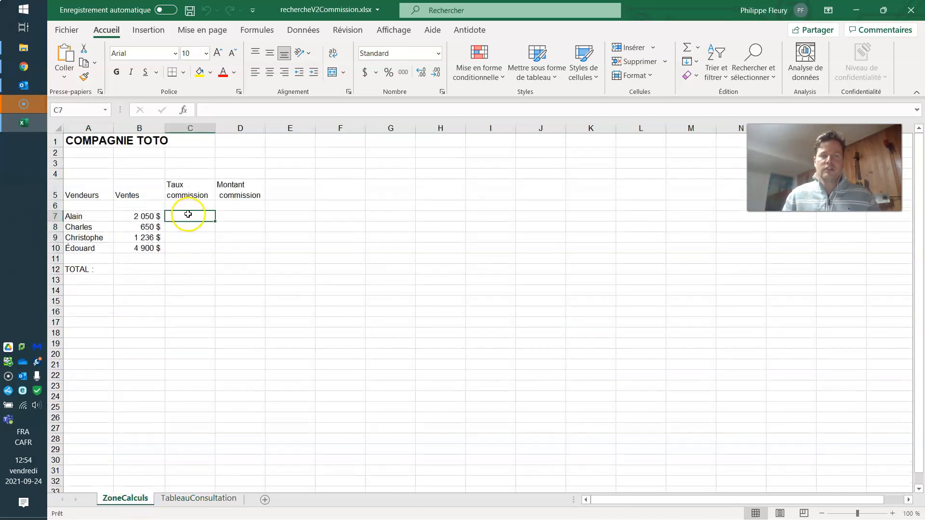
Begin a RECHERCHEV formula in C7 of ZoneCalculs with B7 as the lookup value.
{"action": "left_click", "coordinate": [209, 110]}
{"action": "type", "text": "=re"}
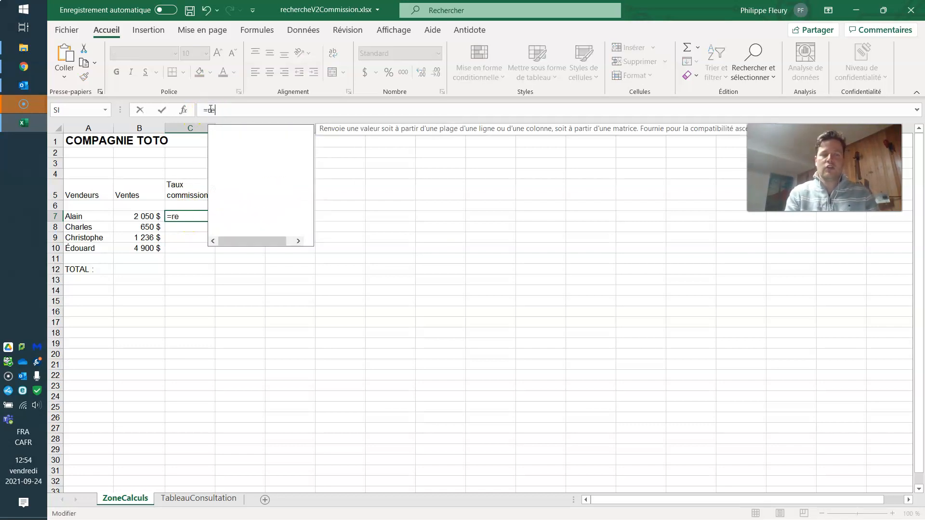
{"action": "type", "text": "ch"}
{"action": "key", "text": "Down"}
{"action": "key", "text": "Down"}
{"action": "key", "text": "Tab"}
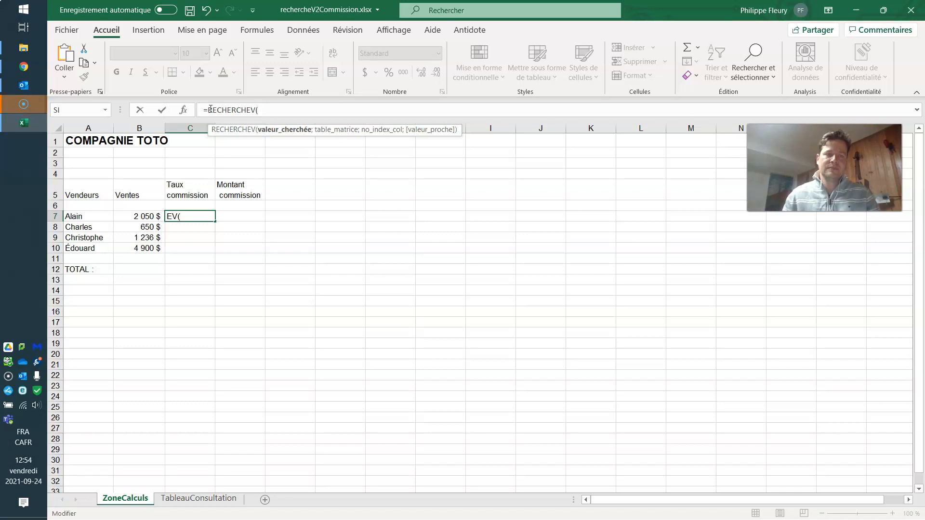
{"action": "left_click", "coordinate": [137, 217]}
{"action": "type", "text": ";"}
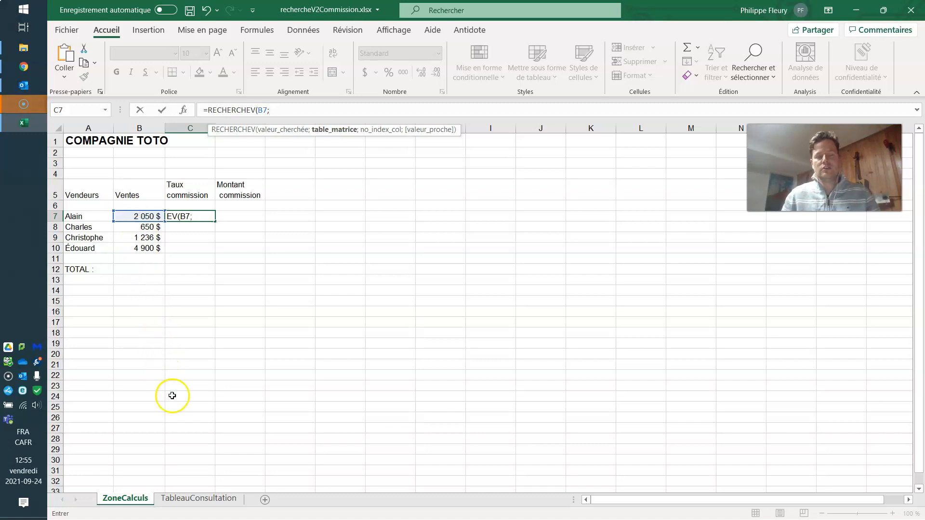
Complete the C7 lookup formula with TableauConsultation!A6:B11 as the table and 2 as the column index.
{"action": "left_click", "coordinate": [187, 498]}
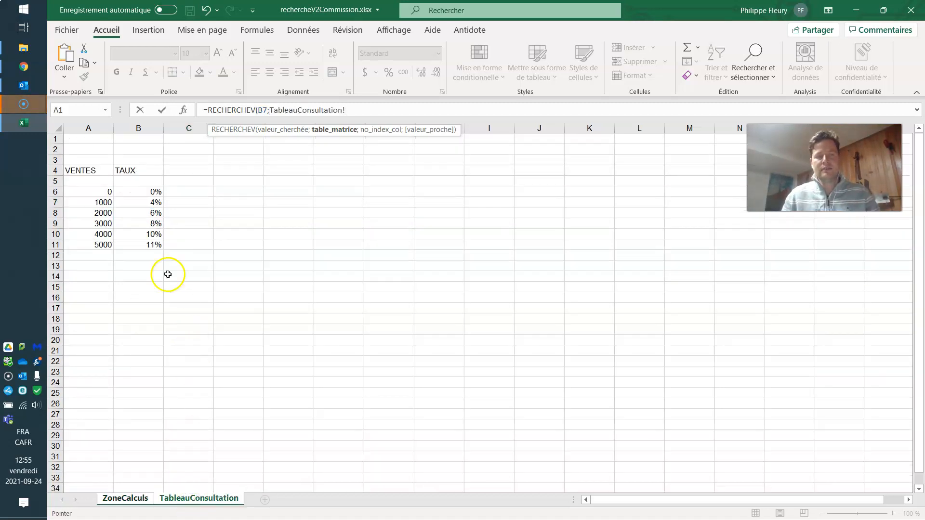
{"action": "left_click_drag", "start_coordinate": [94, 191], "coordinate": [139, 244]}
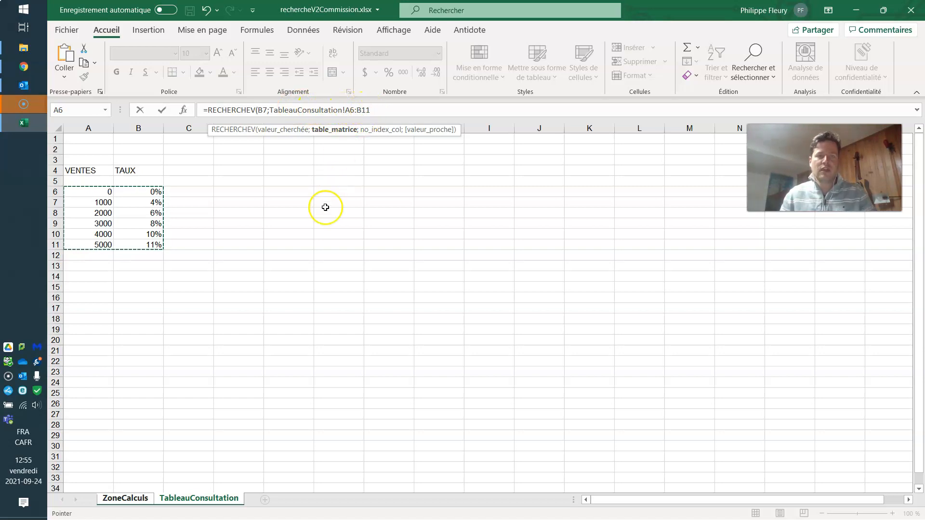
{"action": "left_click", "coordinate": [137, 499]}
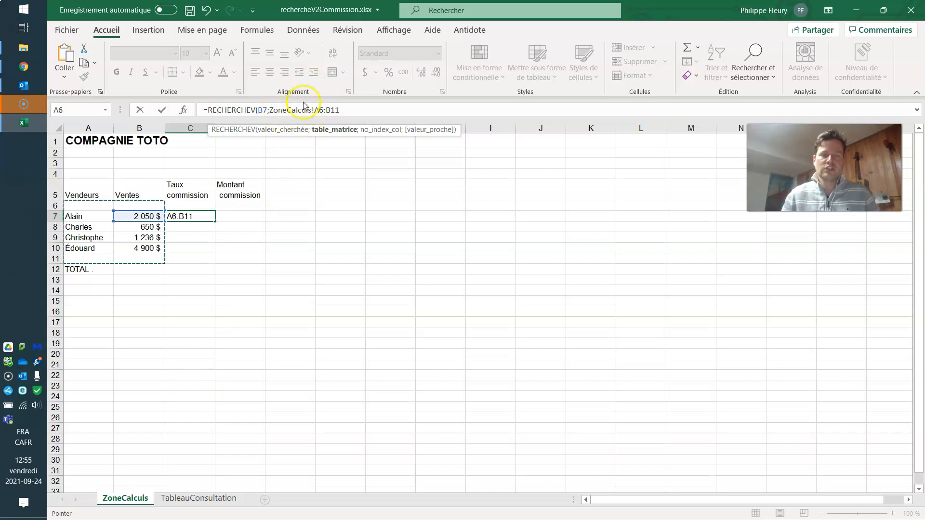
{"action": "left_click", "coordinate": [187, 499]}
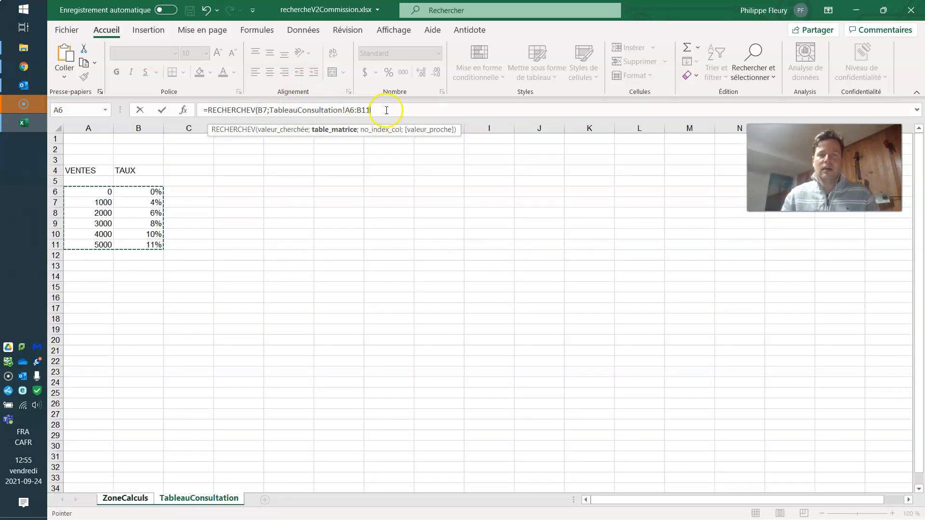
{"action": "type", "text": ";2"}
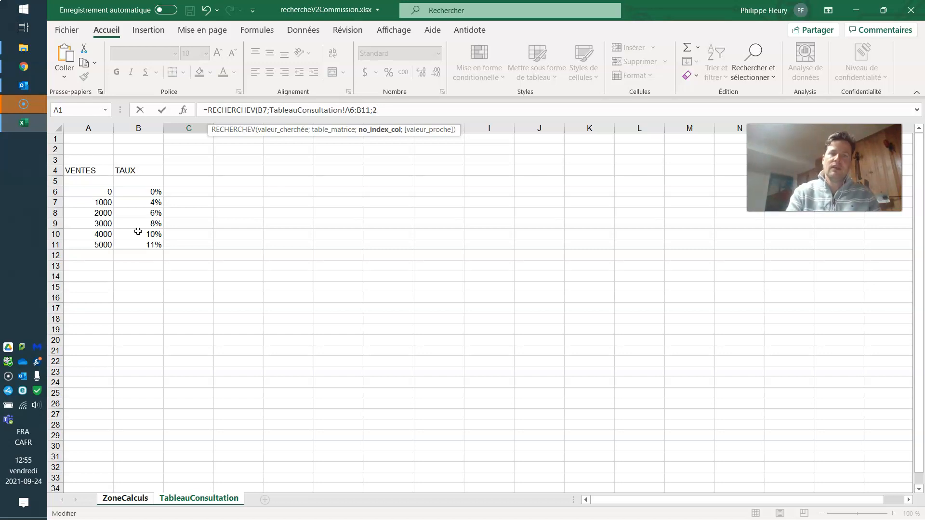
{"action": "key", "text": "Return"}
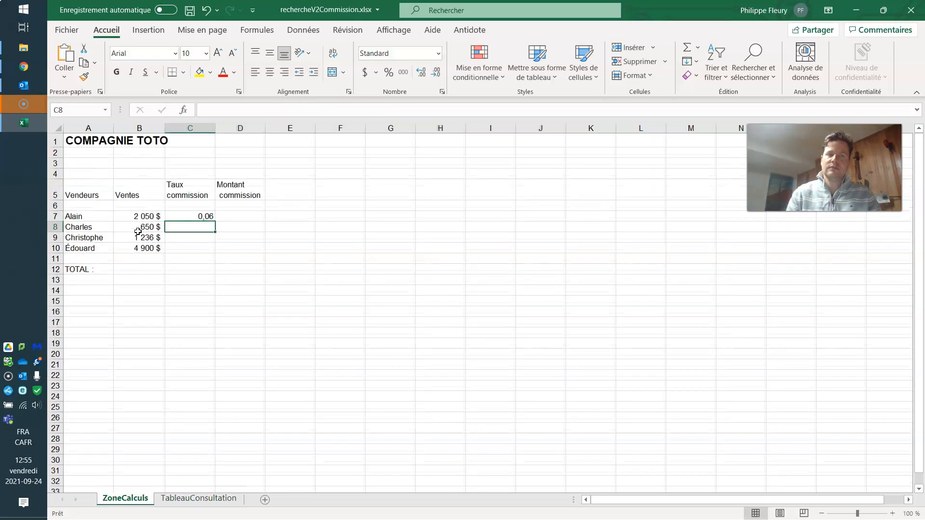
Lock the row references of the lookup table in the C7 formula as A$6:B$11.
{"action": "left_click", "coordinate": [192, 215]}
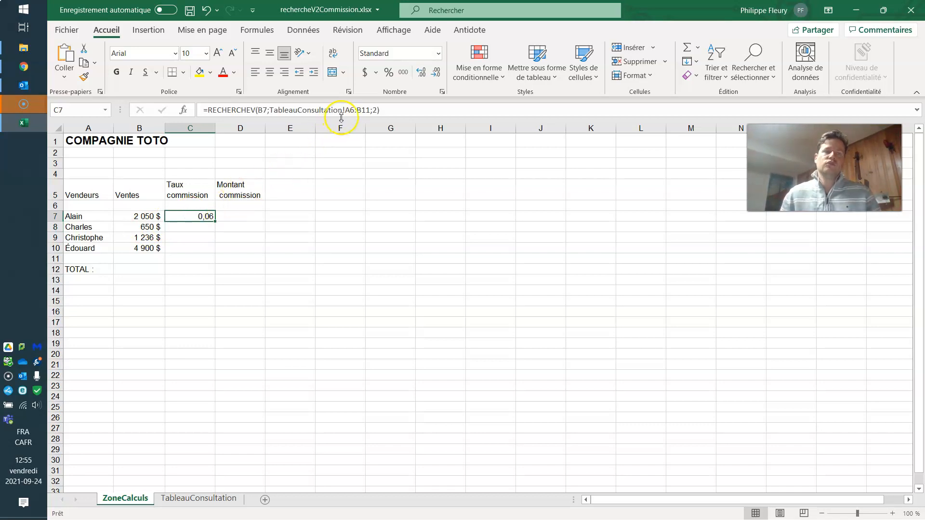
{"action": "left_click", "coordinate": [349, 110]}
{"action": "type", "text": "$"}
{"action": "left_click", "coordinate": [365, 110]}
{"action": "type", "text": "$"}
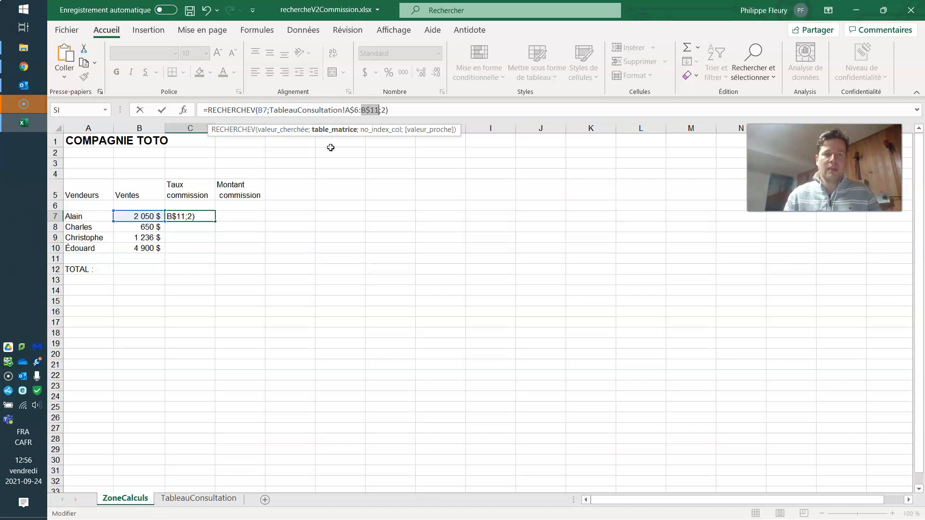
{"action": "key", "text": "Return"}
Copy the C7 lookup formula down to C10 and format C7:C10 as percentages.
{"action": "left_click", "coordinate": [190, 217]}
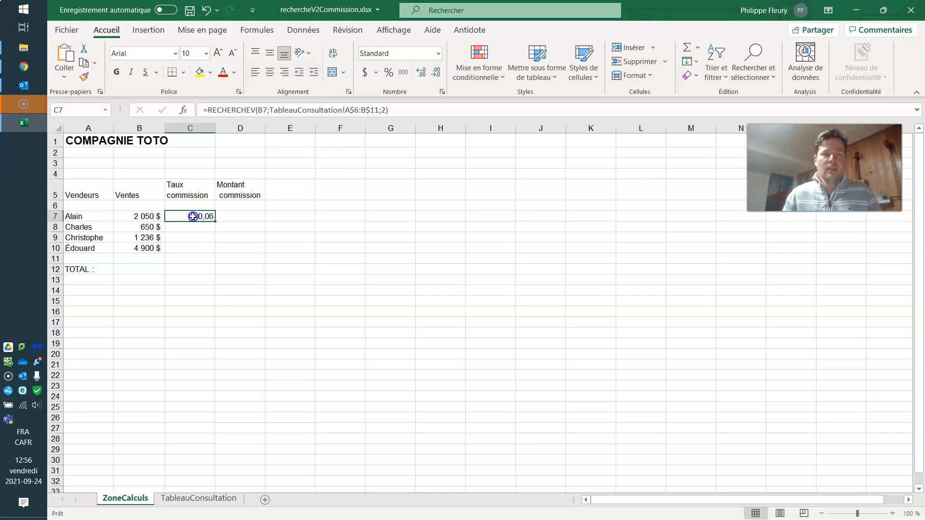
{"action": "left_click_drag", "start_coordinate": [214, 221], "coordinate": [212, 249]}
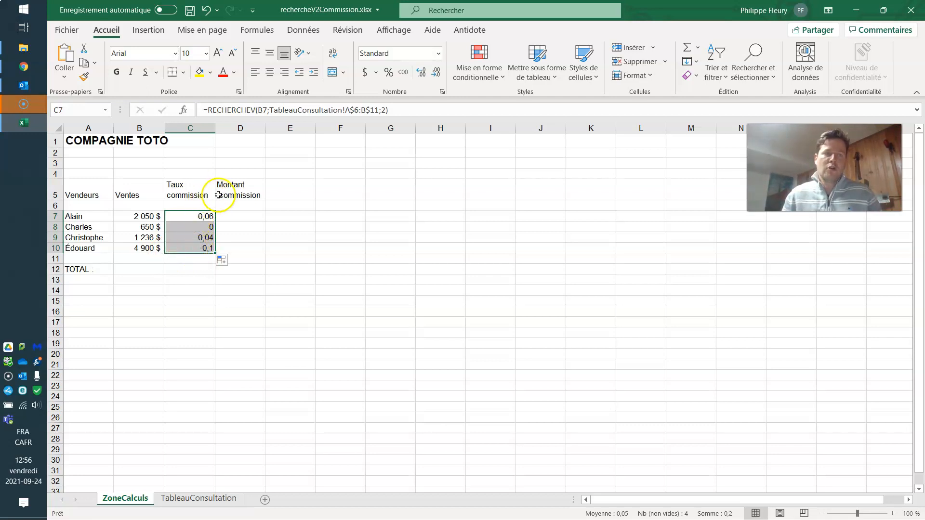
{"action": "left_click", "coordinate": [388, 73]}
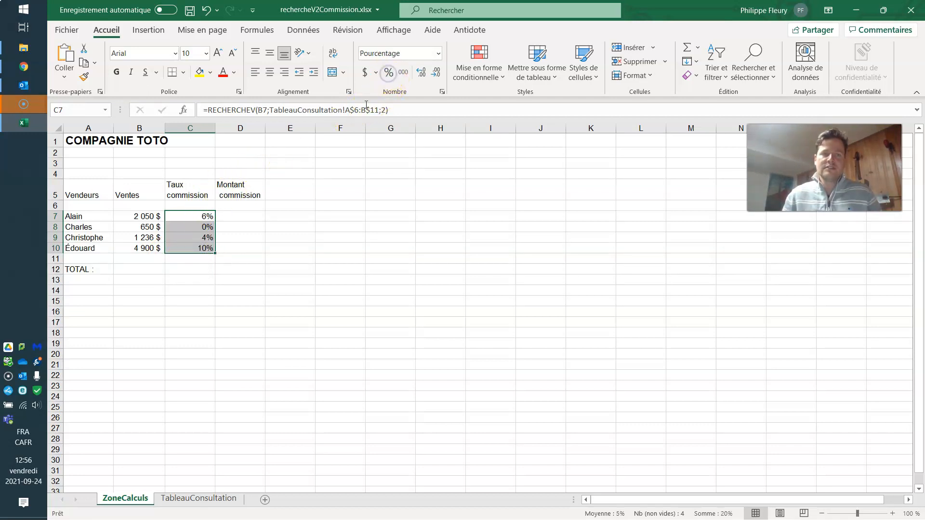
Calculate the commission amount in D7 with =B7*C7 and copy the formula down to D10.
{"action": "left_click", "coordinate": [239, 215]}
{"action": "type", "text": "="}
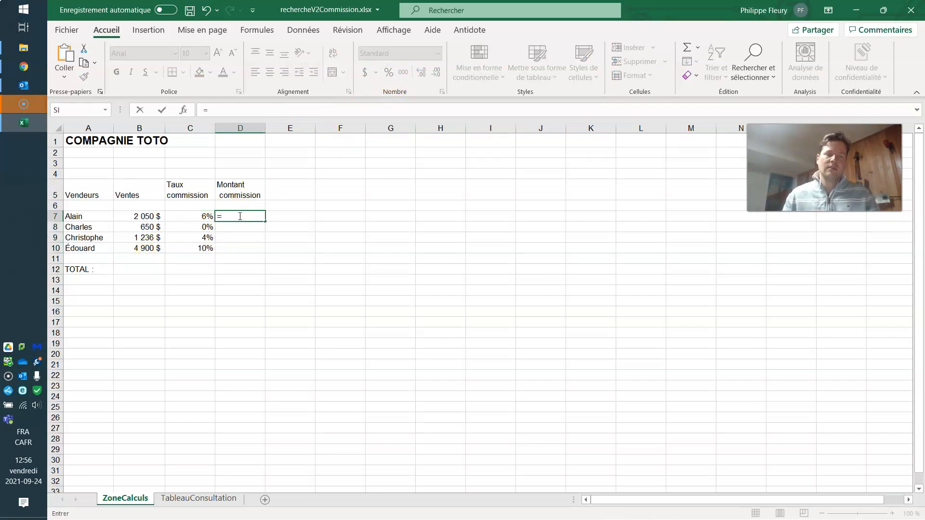
{"action": "left_click", "coordinate": [157, 216]}
{"action": "type", "text": "*"}
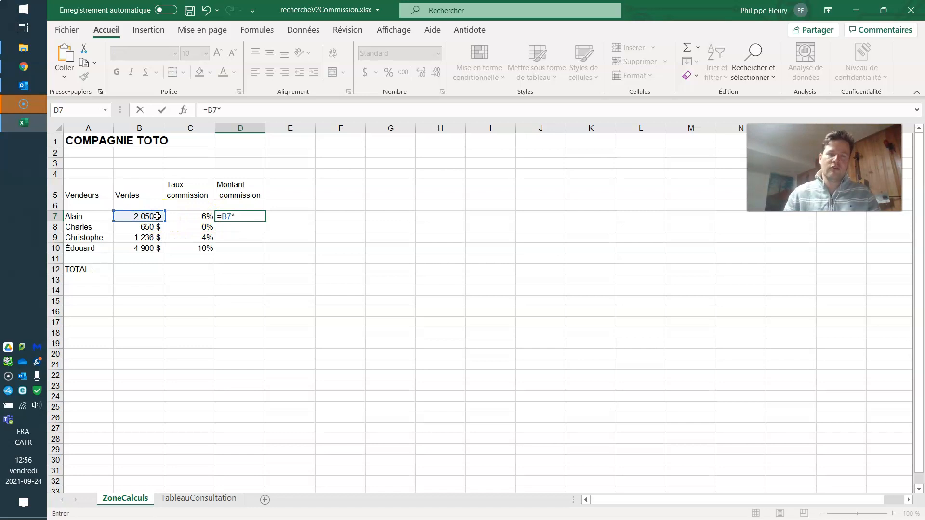
{"action": "left_click", "coordinate": [188, 214]}
{"action": "key", "text": "Return"}
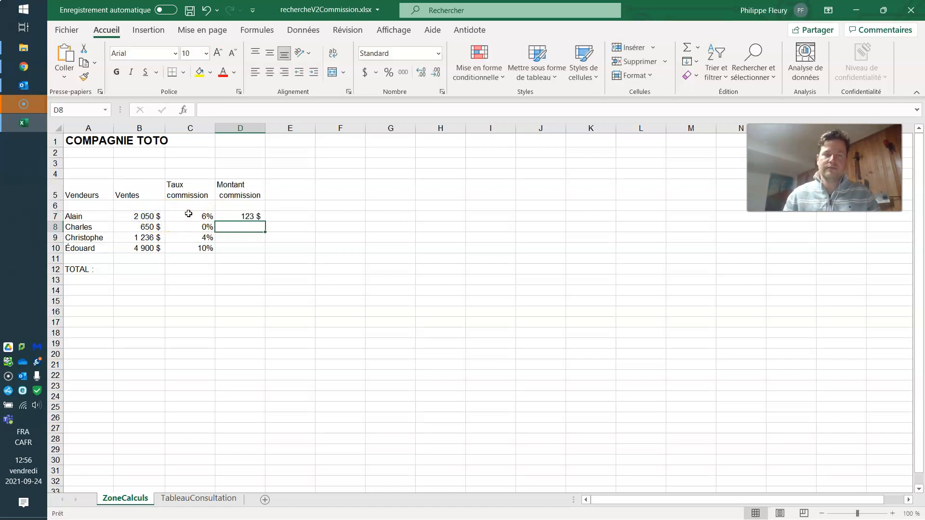
{"action": "left_click", "coordinate": [236, 217]}
{"action": "left_click_drag", "start_coordinate": [264, 221], "coordinate": [254, 252]}
Total the commission amounts D7:D10 in D12 with the SOMME function.
{"action": "left_click", "coordinate": [231, 271]}
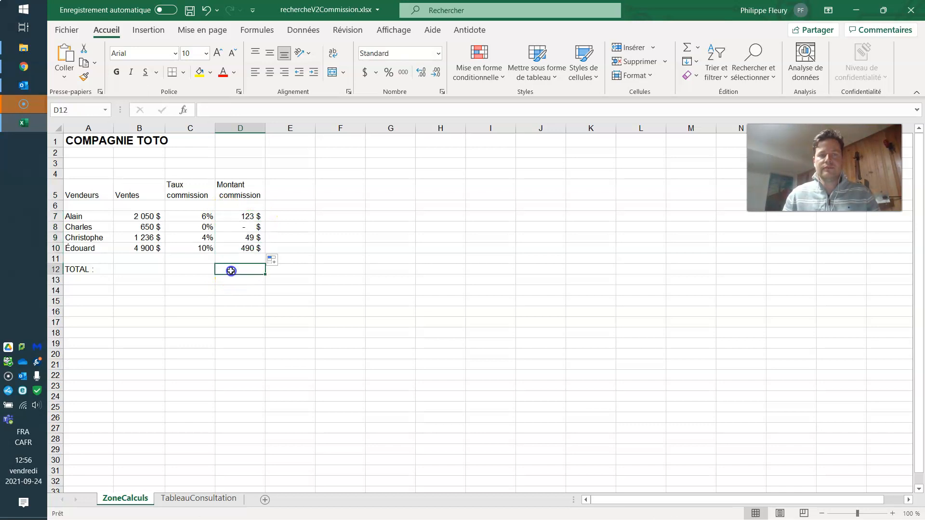
{"action": "type", "text": "="}
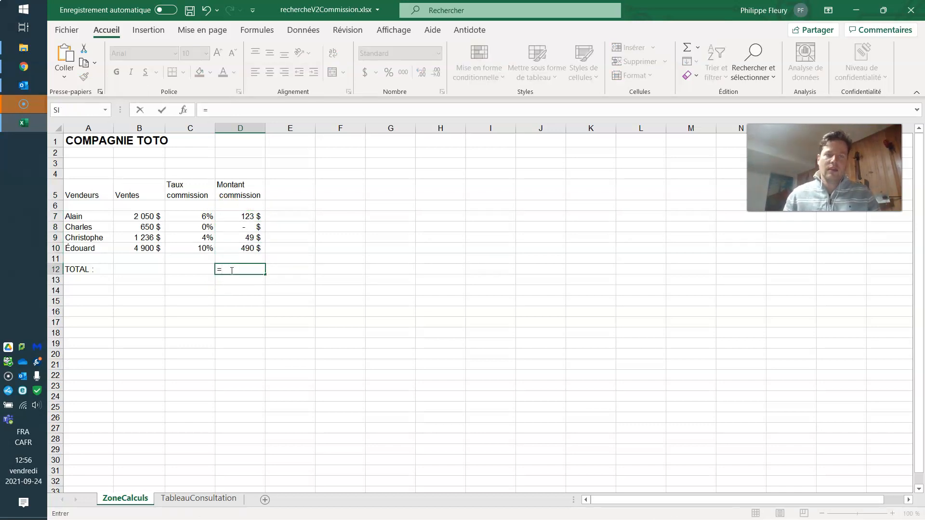
{"action": "type", "text": "so"}
{"action": "key", "text": "Tab"}
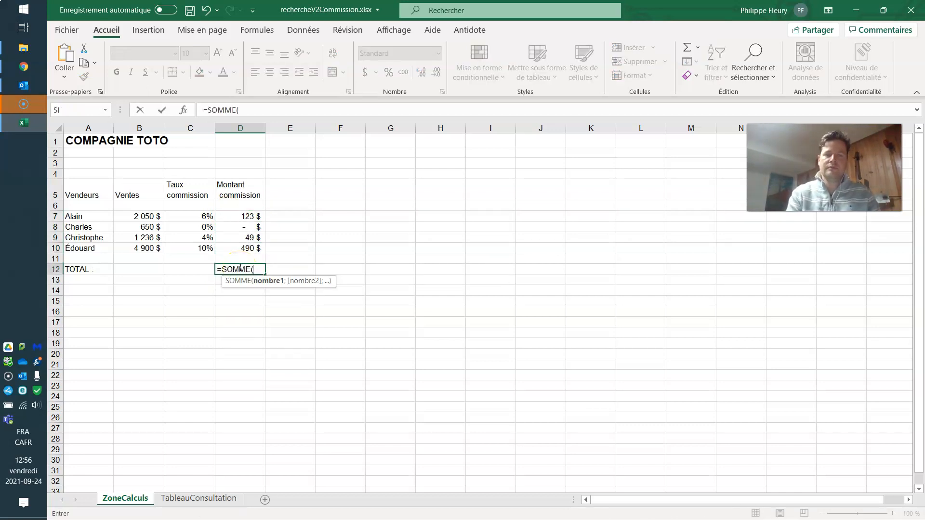
{"action": "left_click_drag", "start_coordinate": [245, 218], "coordinate": [245, 247]}
{"action": "key", "text": "Return"}
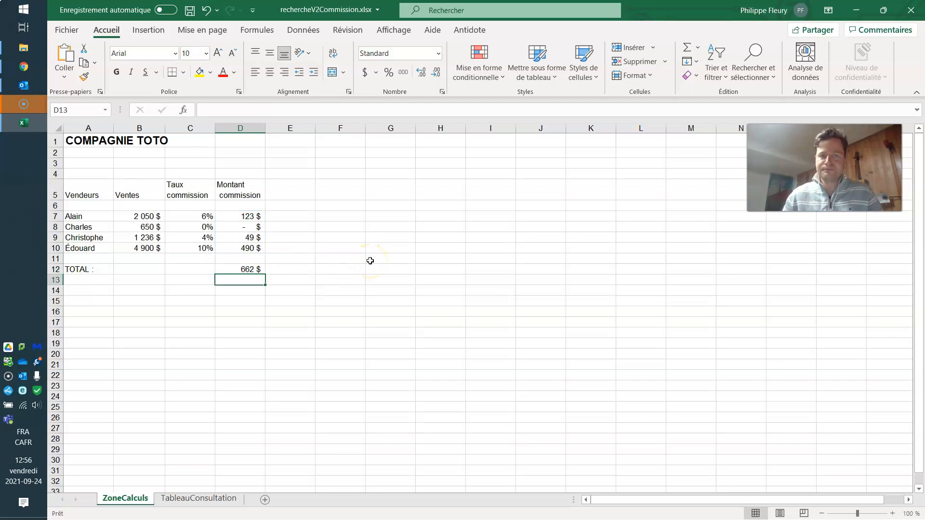
Review the commission formulas in D7 and C7, including the options for RECHERCHEV's optional valeur_proche argument.
{"action": "left_click_drag", "start_coordinate": [246, 206], "coordinate": [249, 288]}
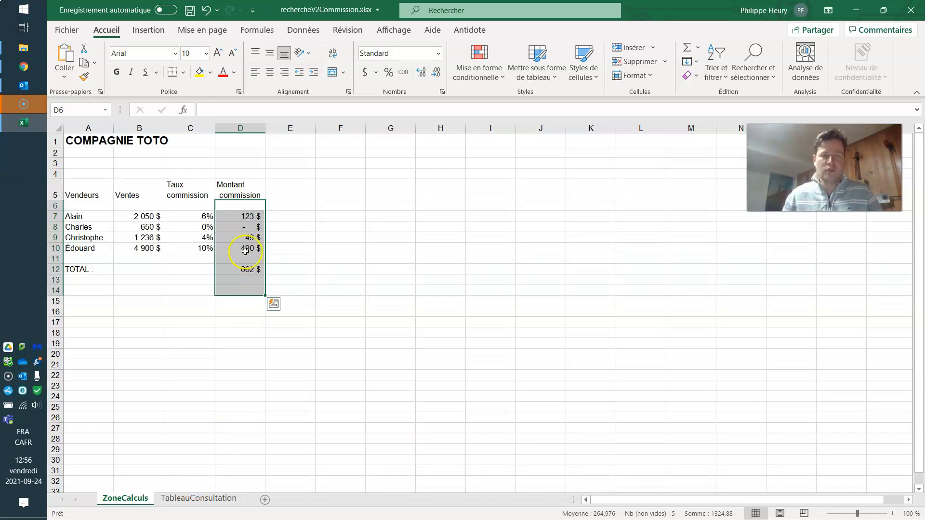
{"action": "left_click", "coordinate": [236, 215]}
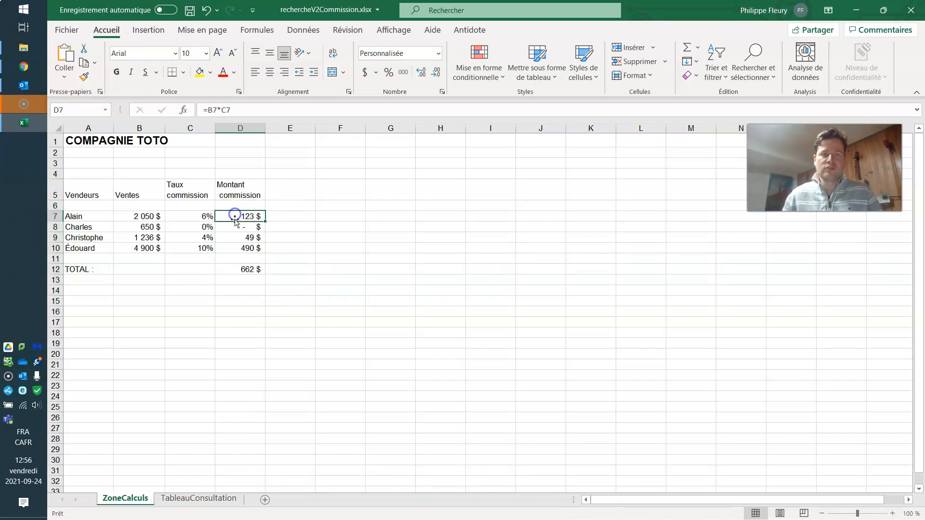
{"action": "left_click", "coordinate": [200, 215]}
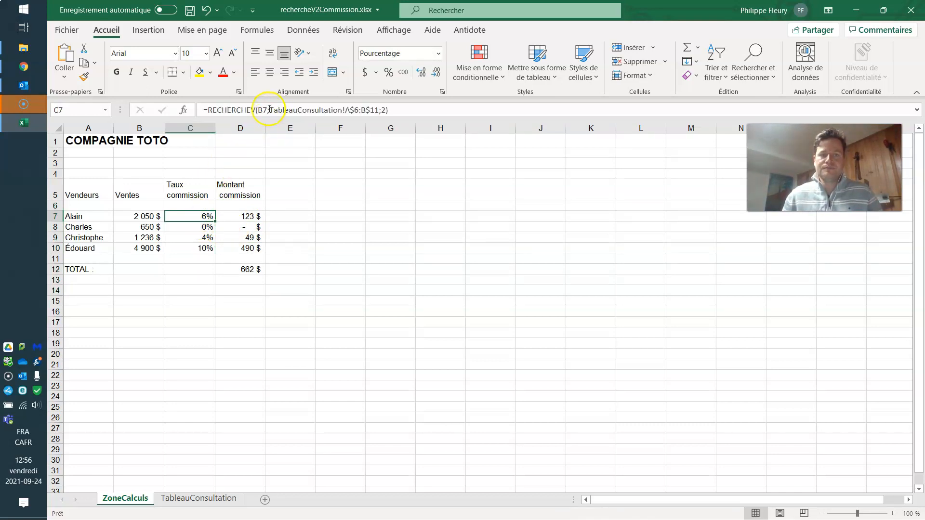
{"action": "left_click", "coordinate": [386, 110]}
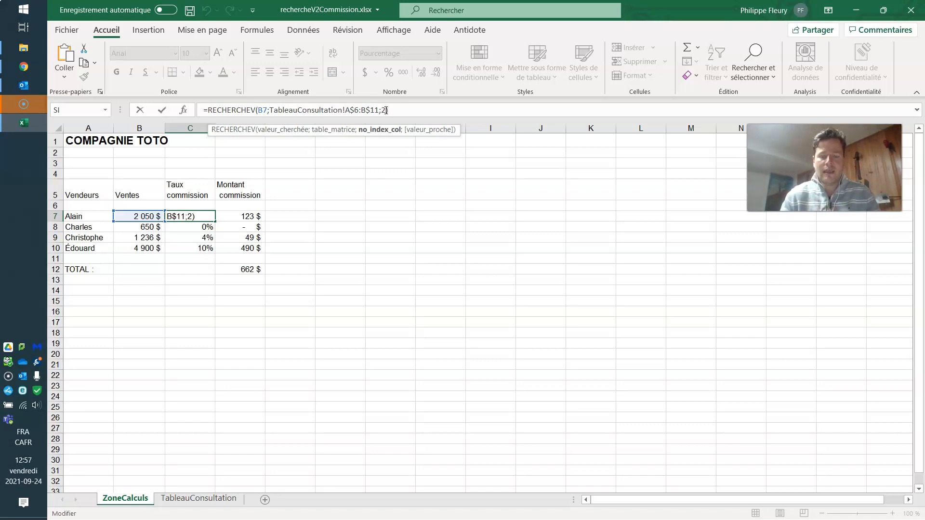
{"action": "type", "text": ";"}
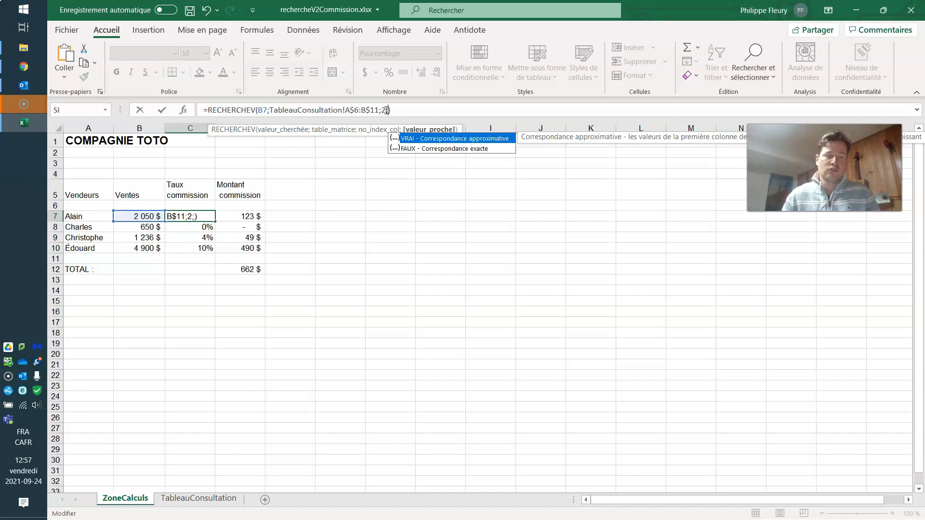
{"action": "key", "text": "BackSpace"}
{"action": "key", "text": "Return"}
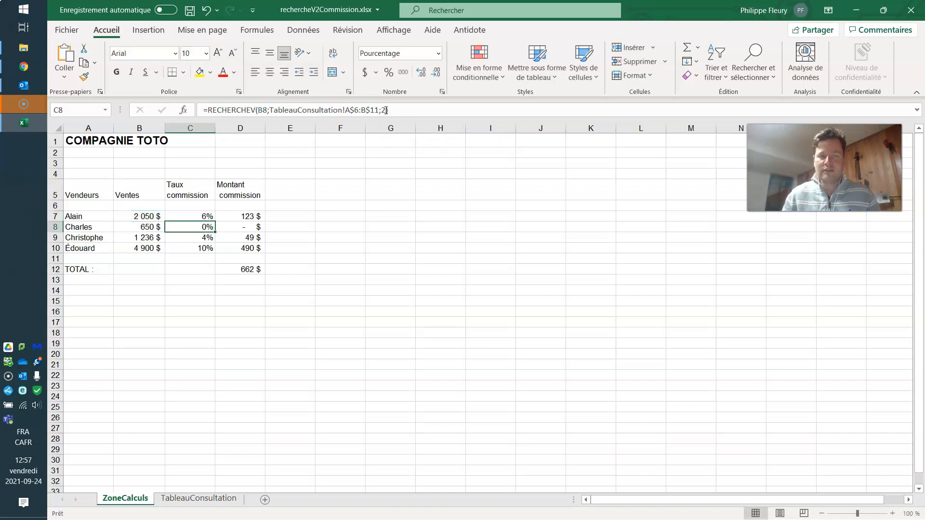
Test sales of 2 900 in B7 against the brackets in TableauConsultation and undo the sales change.
{"action": "left_click", "coordinate": [129, 215]}
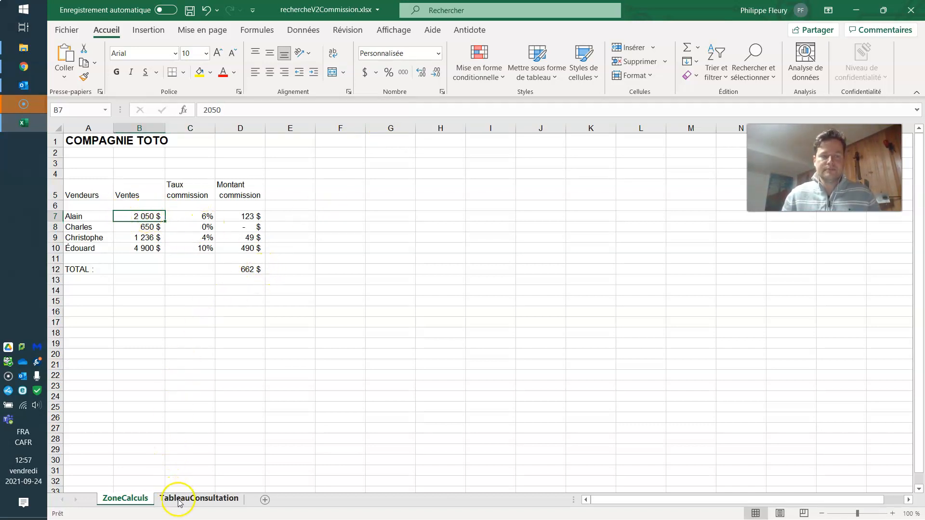
{"action": "type", "text": "2 900"}
{"action": "key", "text": "Return"}
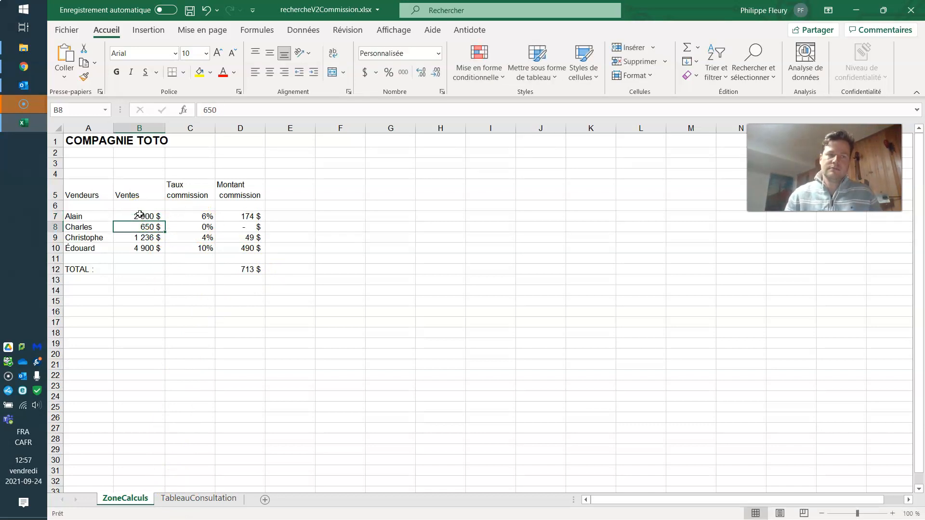
{"action": "left_click", "coordinate": [181, 499]}
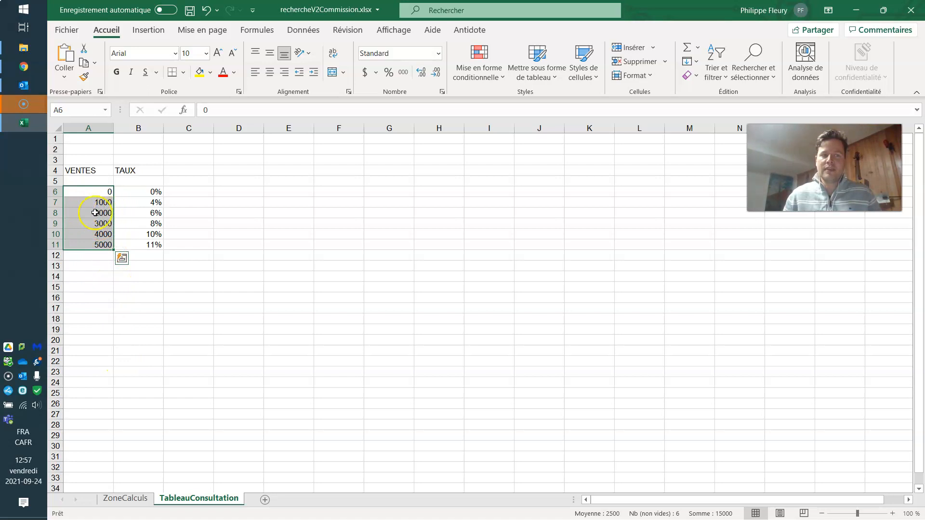
{"action": "left_click", "coordinate": [119, 498]}
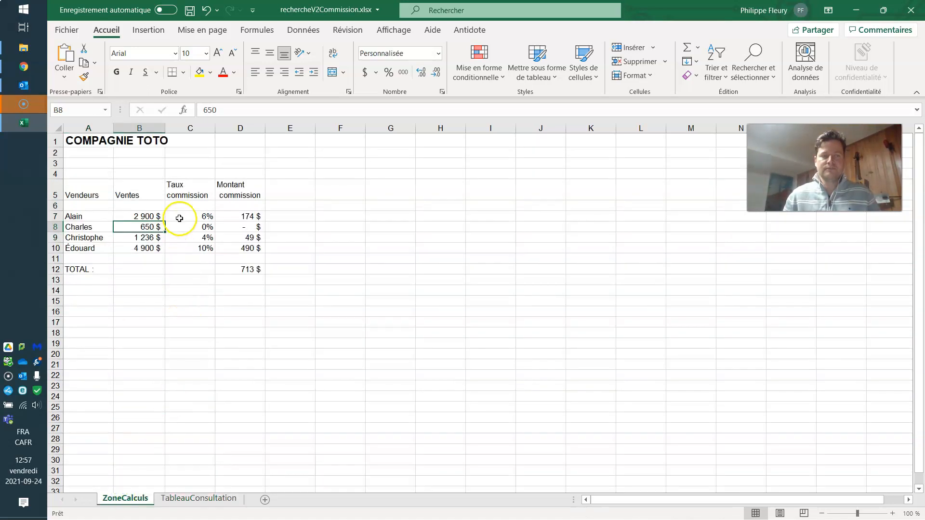
{"action": "key", "text": "ctrl+z"}
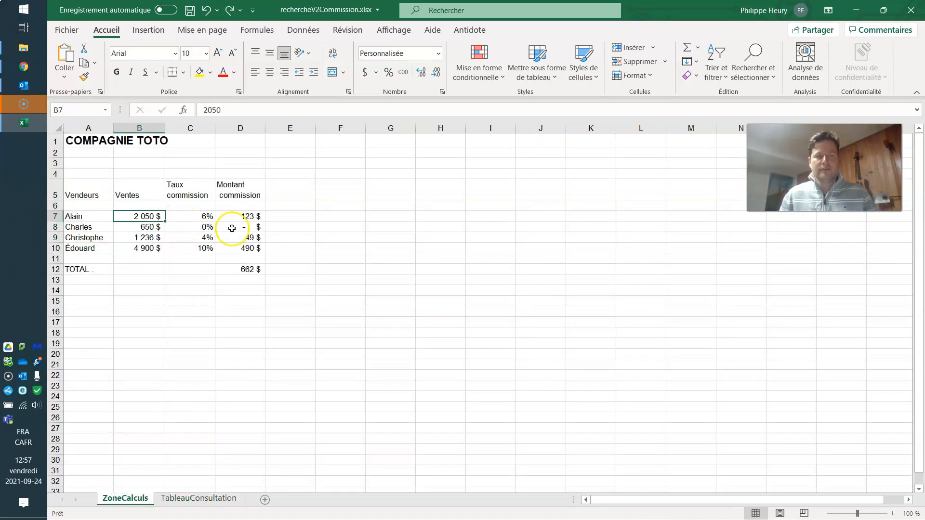
Close the commission workbook without saving and open rechercheV3Notes.xlsx from the demo-cours4 folder.
{"action": "left_click", "coordinate": [910, 10]}
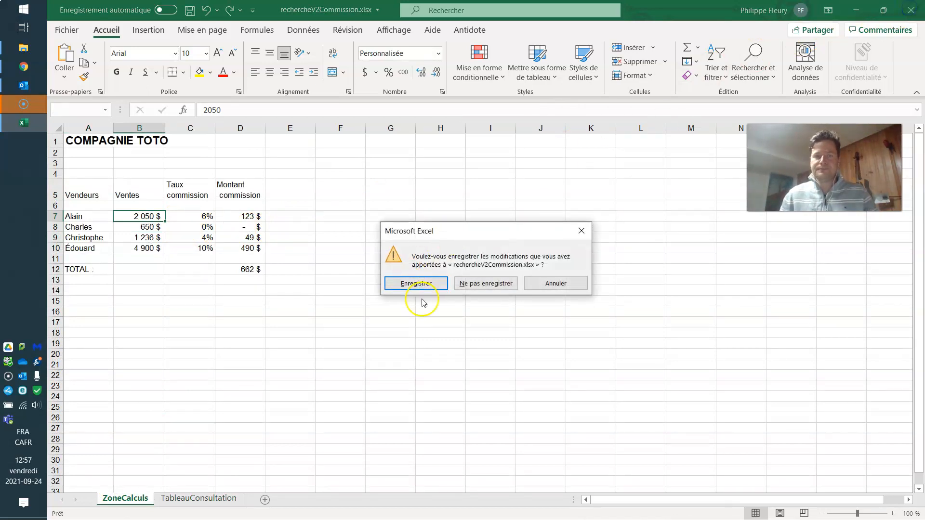
{"action": "left_click", "coordinate": [481, 283]}
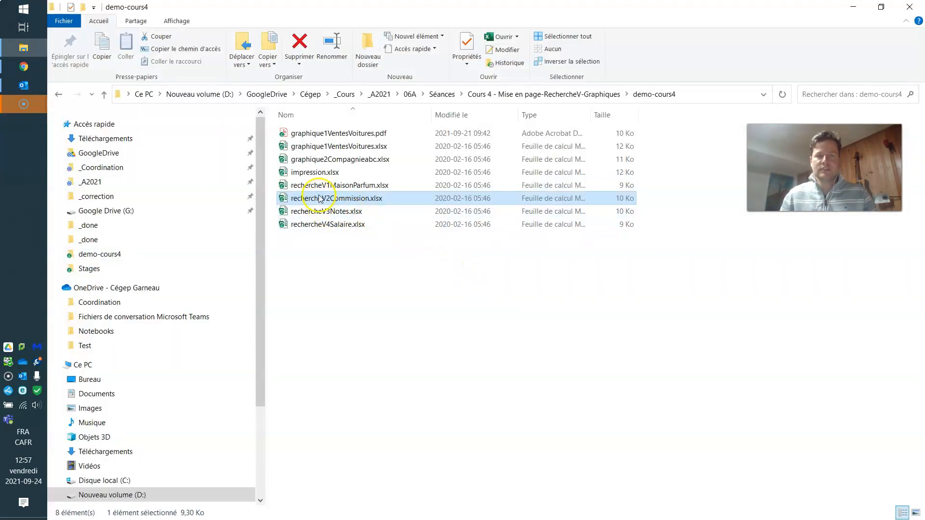
{"action": "left_click", "coordinate": [320, 212]}
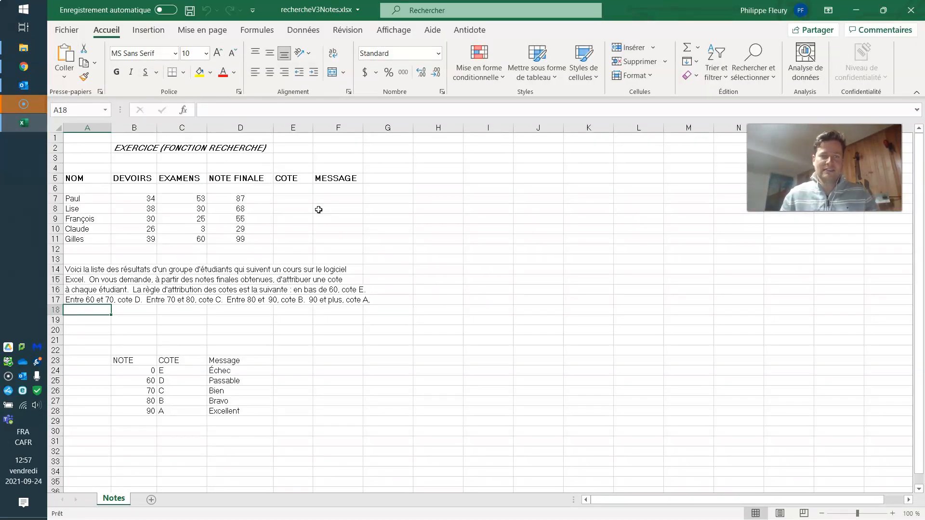
{"action": "left_click", "coordinate": [245, 199]}
{"action": "left_click", "coordinate": [289, 199]}
{"action": "left_click_drag", "start_coordinate": [166, 370], "coordinate": [178, 410]}
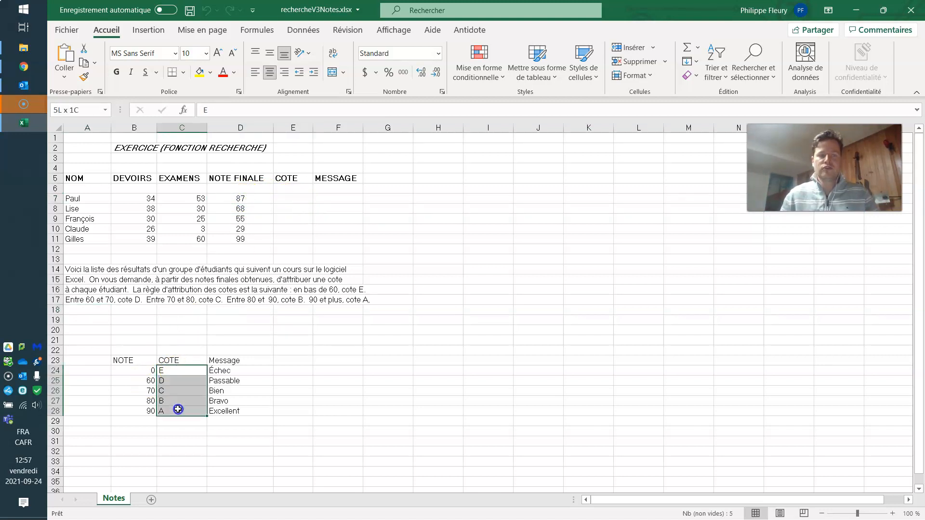
{"action": "left_click", "coordinate": [288, 199]}
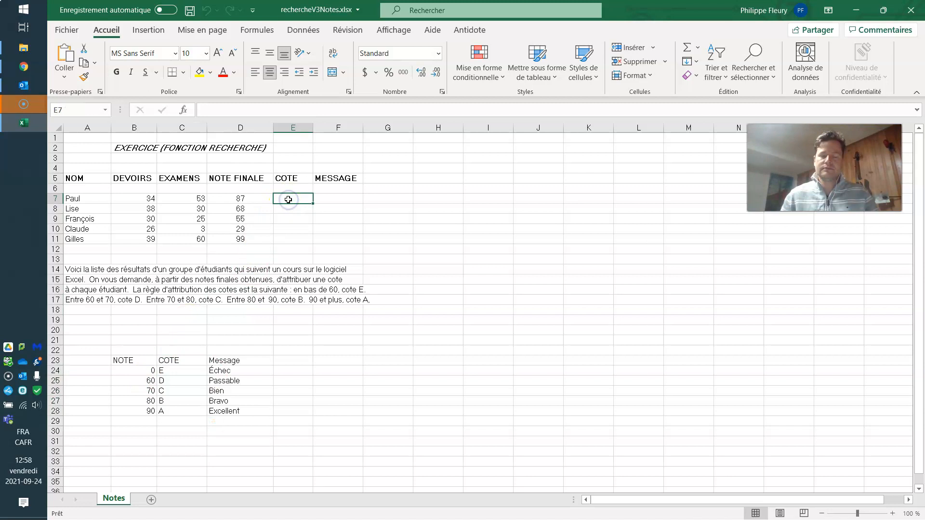
{"action": "type", "text": "="}
{"action": "key", "text": "BackSpace"}
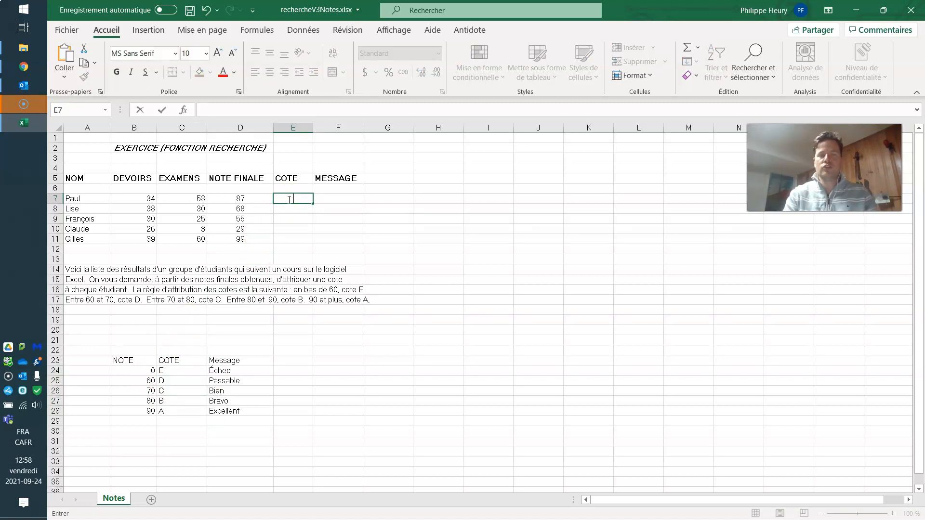
{"action": "key", "text": "Return"}
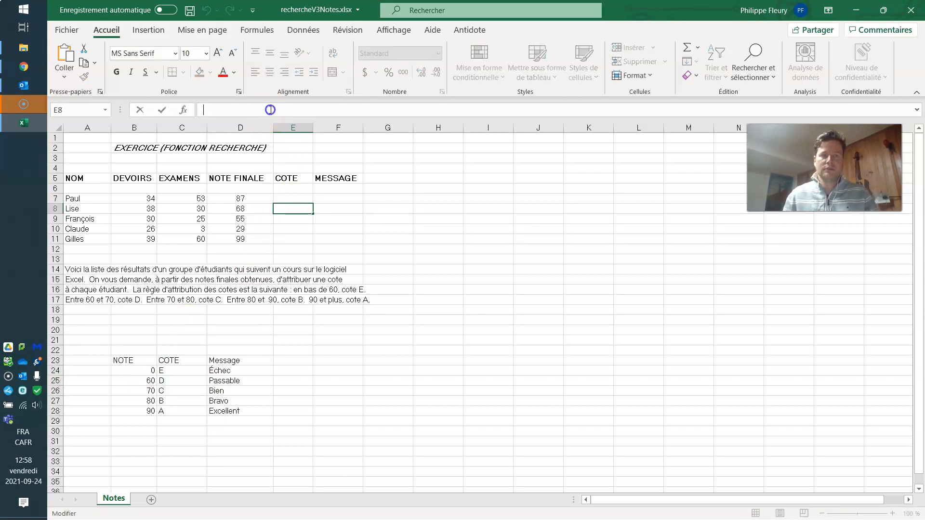
Look up the letter grade for the final mark in E8 with =RECHERCHEV(D8;B24:D28;2).
{"action": "left_click", "coordinate": [271, 110]}
{"action": "type", "text": "=Recherche"}
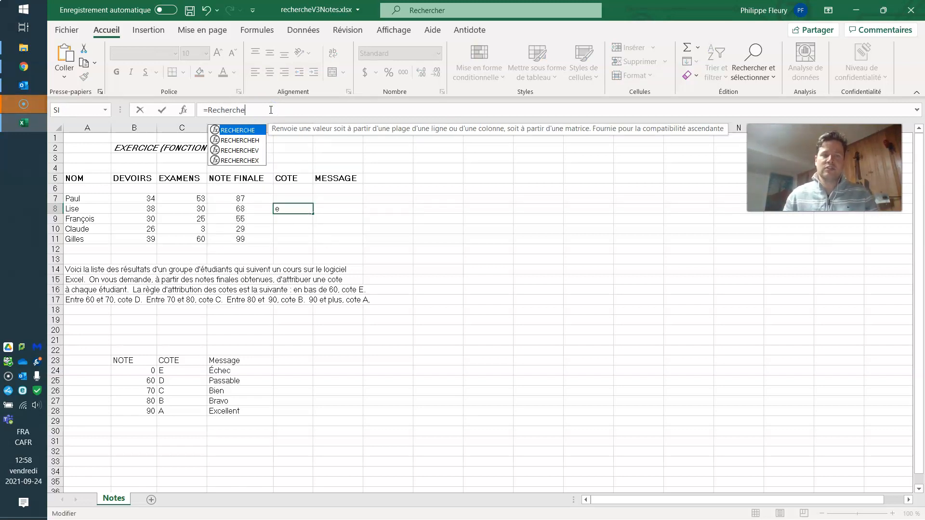
{"action": "type", "text": "v("}
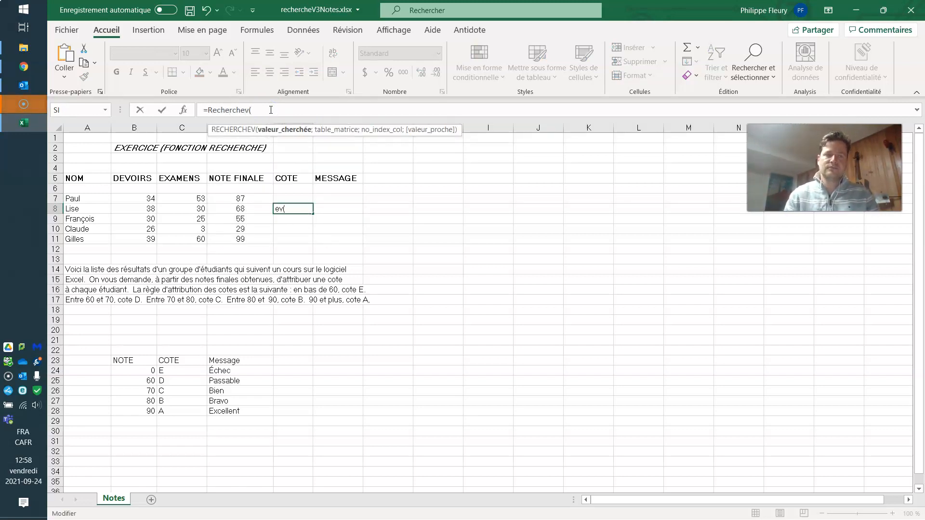
{"action": "left_click", "coordinate": [241, 209]}
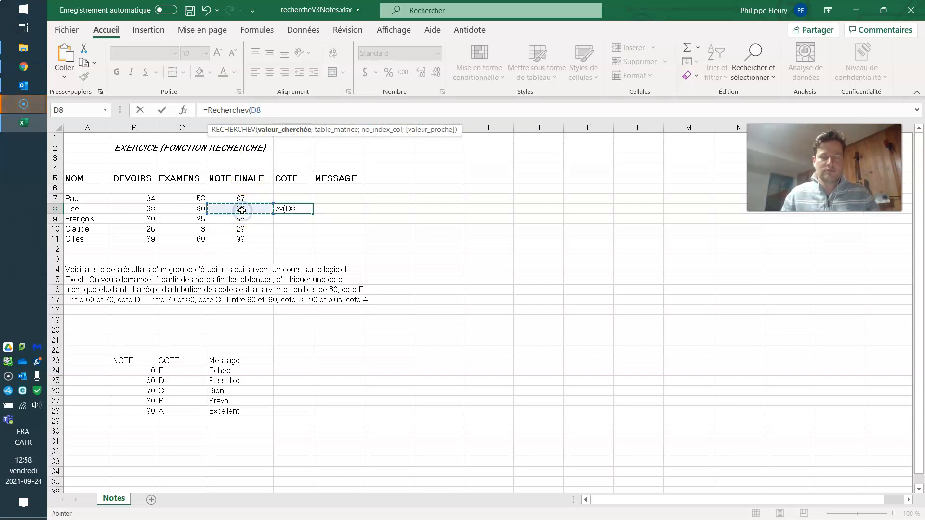
{"action": "type", "text": ";"}
{"action": "left_click_drag", "start_coordinate": [138, 372], "coordinate": [215, 411]}
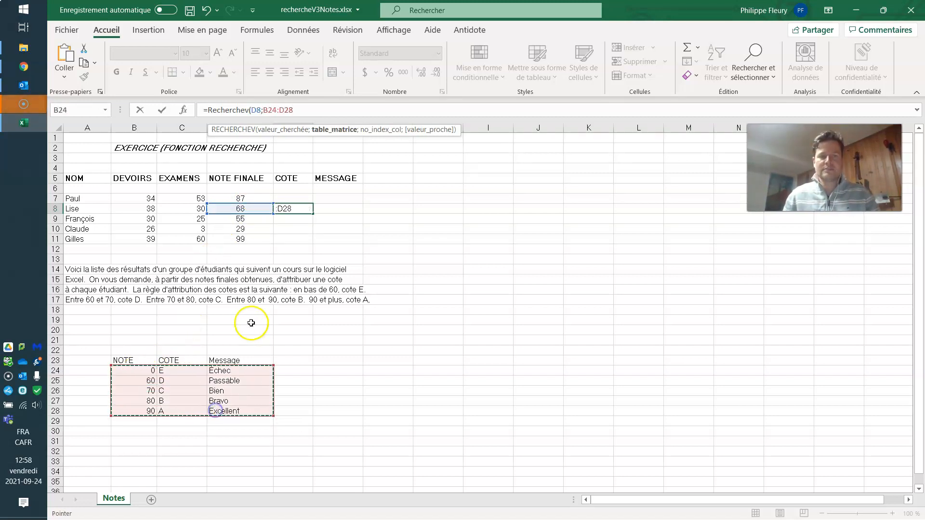
{"action": "type", "text": ";"}
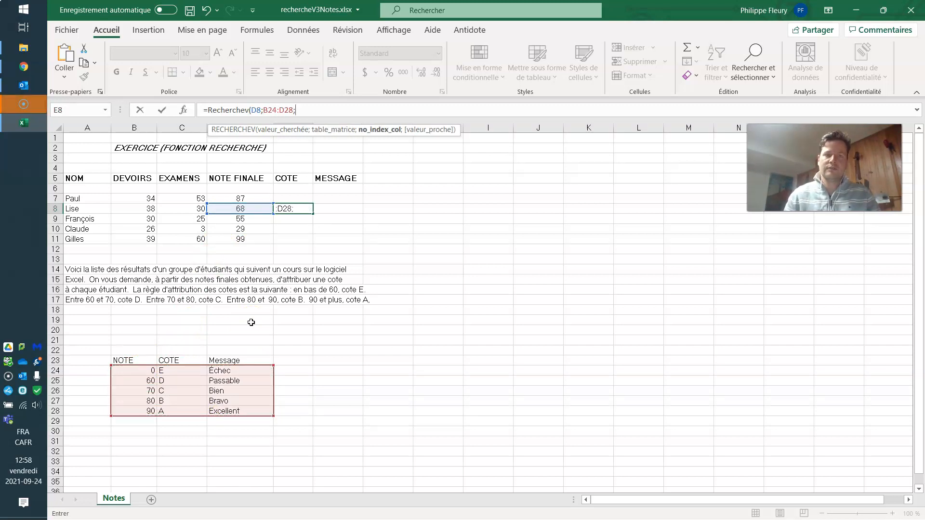
{"action": "type", "text": "2"}
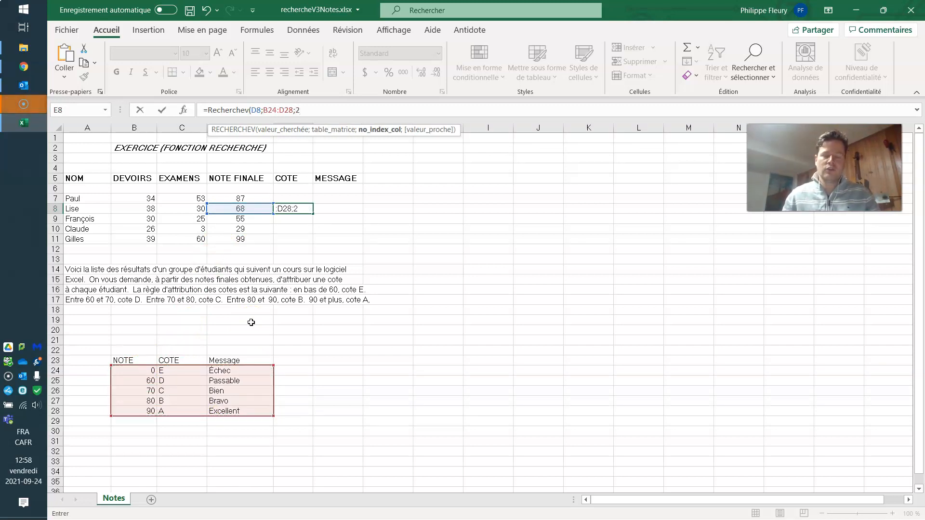
{"action": "type", "text": ")"}
{"action": "key", "text": "Return"}
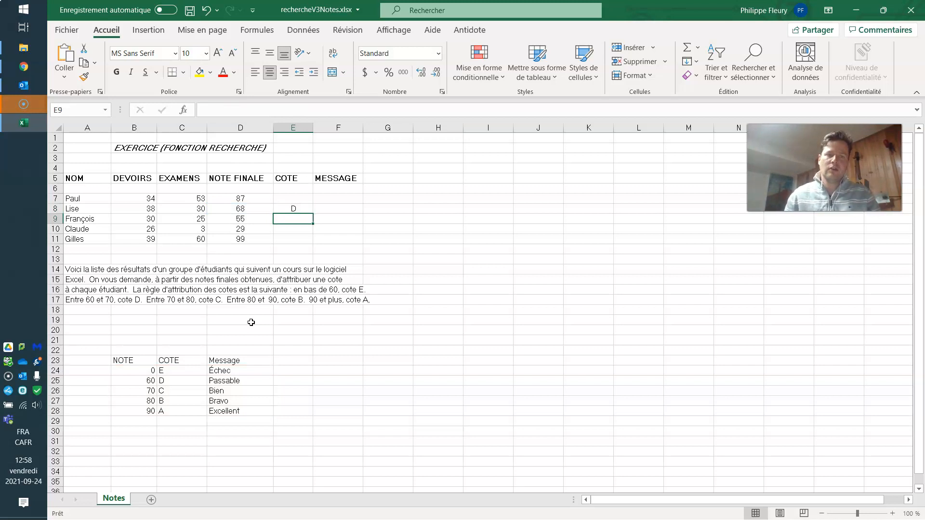
Fix the lookup table's rows in the E8 formula so it reads =RECHERCHEV(D8;B$24:D$28;2).
{"action": "left_click", "coordinate": [294, 210]}
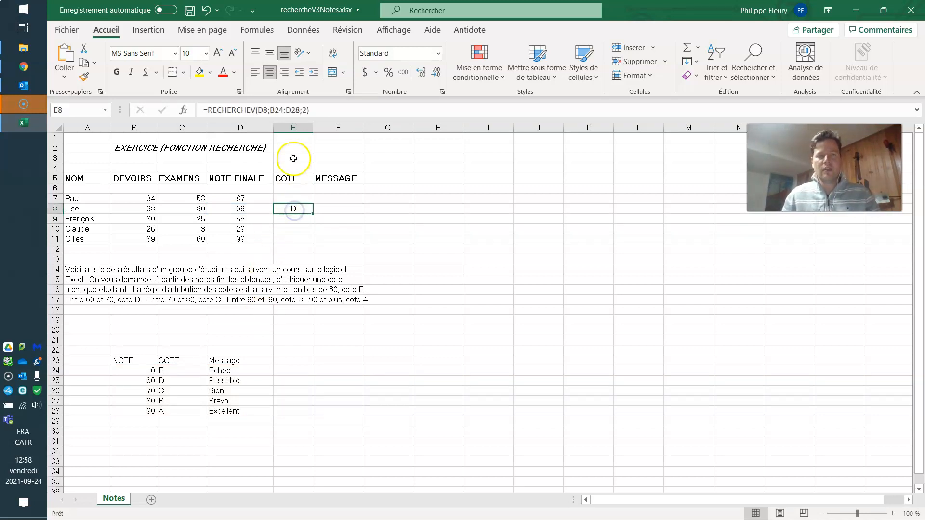
{"action": "left_click", "coordinate": [275, 110]}
{"action": "type", "text": "$"}
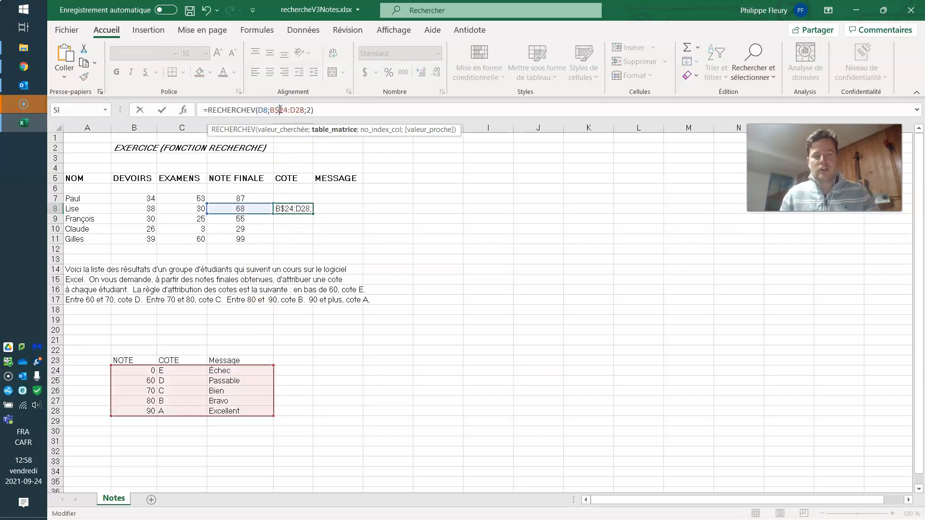
{"action": "left_click", "coordinate": [296, 110]}
{"action": "type", "text": "$"}
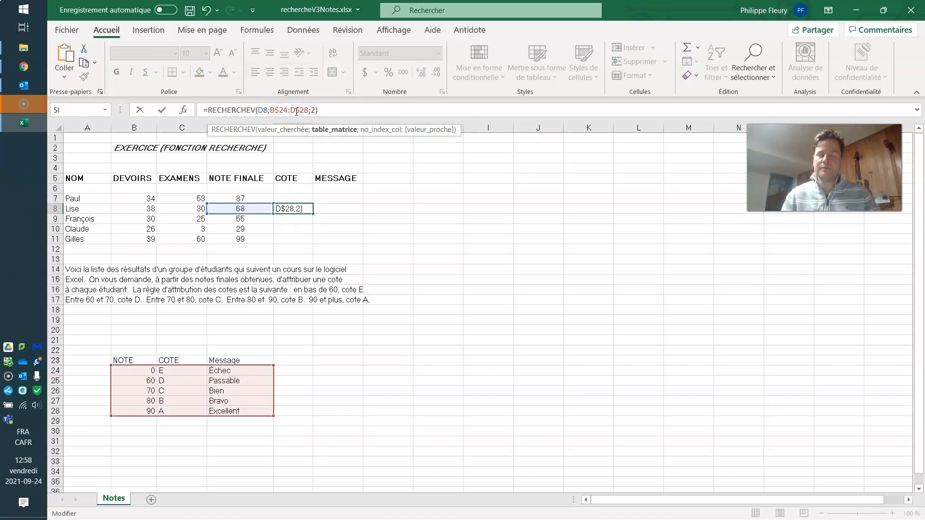
{"action": "key", "text": "Return"}
Copy the E8 grade formula to E9:E11 and E7, and dismiss the restart notification.
{"action": "left_click", "coordinate": [301, 210]}
{"action": "mouse_move", "coordinate": [312, 213]}
{"action": "left_mouse_down"}
{"action": "mouse_move", "coordinate": [310, 239]}
{"action": "mouse_move", "coordinate": [310, 195]}
{"action": "left_mouse_up"}
{"action": "left_click", "coordinate": [301, 208]}
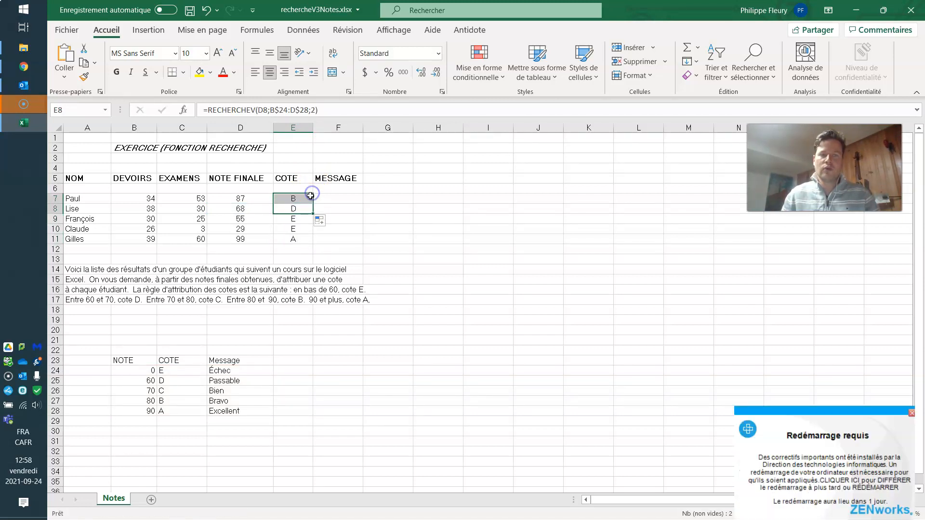
{"action": "left_click", "coordinate": [299, 207]}
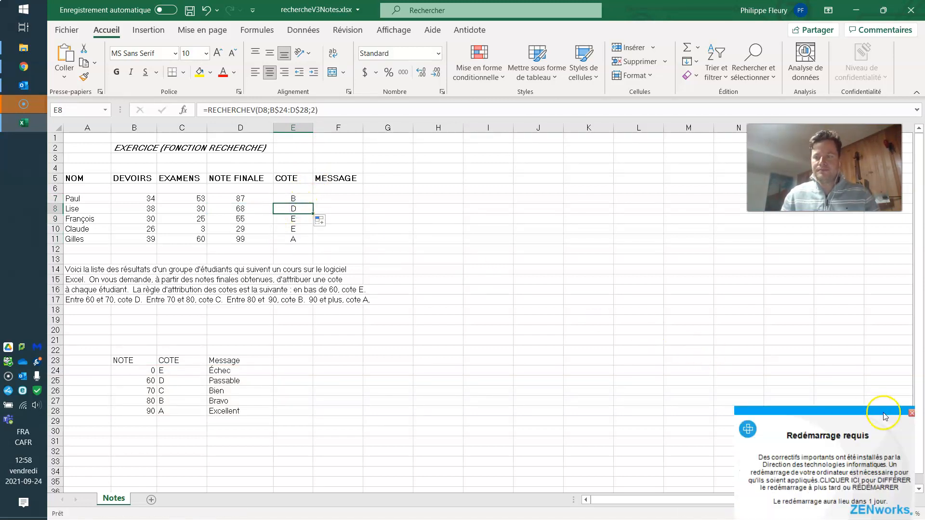
{"action": "left_click", "coordinate": [911, 413]}
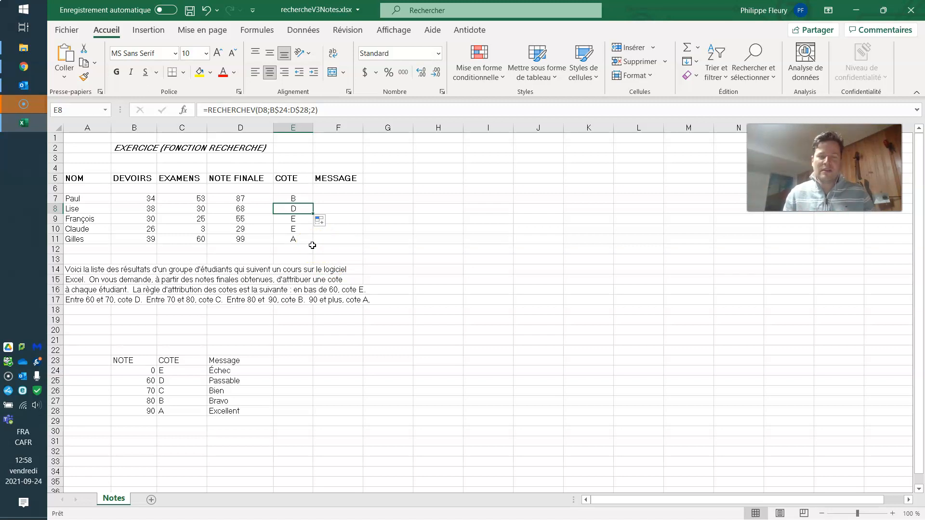
Try copying the E7 grade formula into the MESSAGE cell F7 and undo the copy.
{"action": "left_click", "coordinate": [331, 201]}
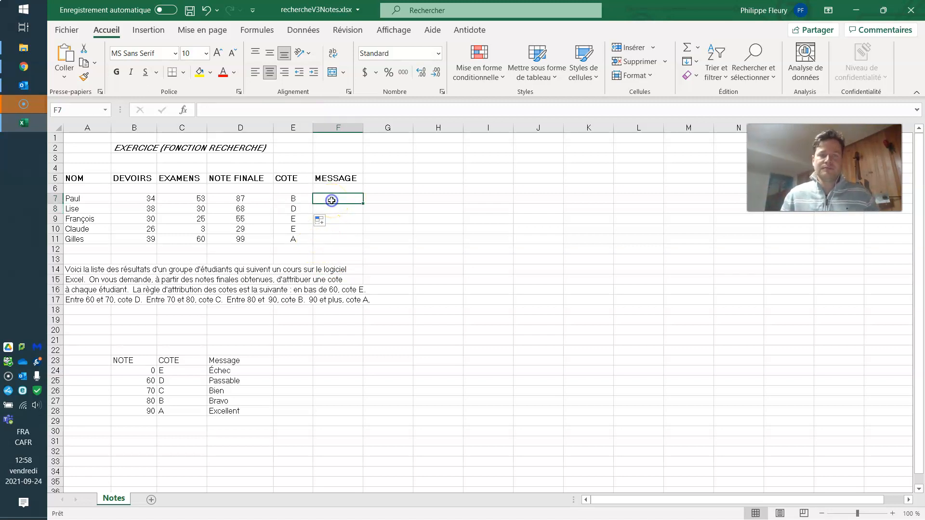
{"action": "left_click", "coordinate": [307, 202]}
{"action": "left_click_drag", "start_coordinate": [313, 203], "coordinate": [350, 199]}
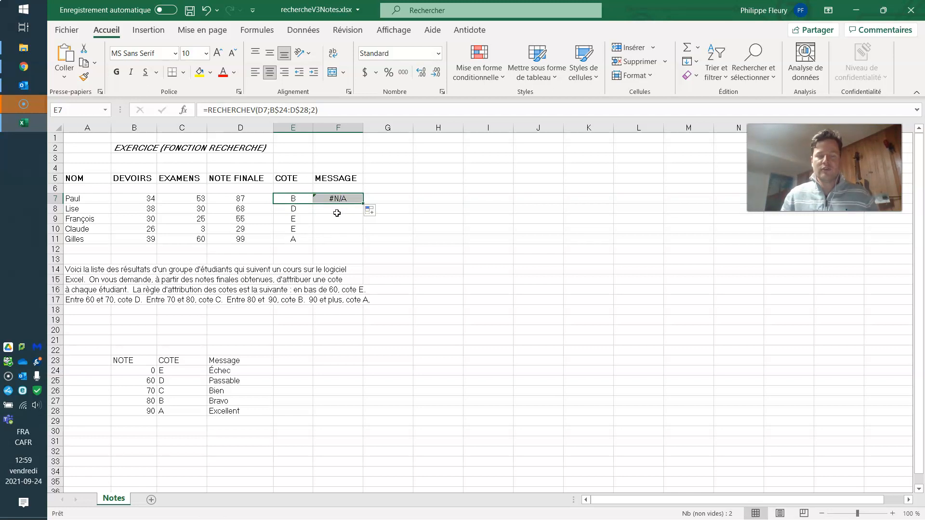
{"action": "key", "text": "ctrl+z"}
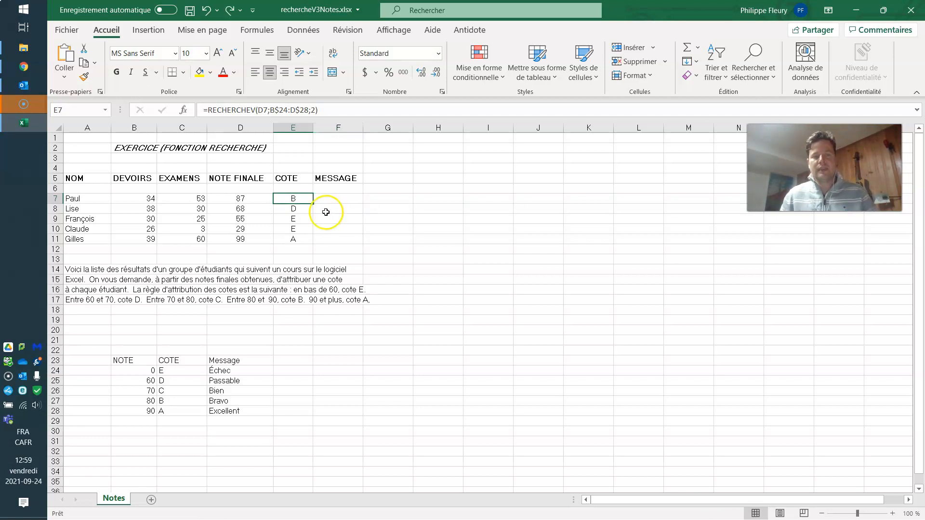
Lock the references in E7 as =RECHERCHEV($D7;$B$24:$D$28;2) and copy the formula into F7.
{"action": "left_click", "coordinate": [261, 110]}
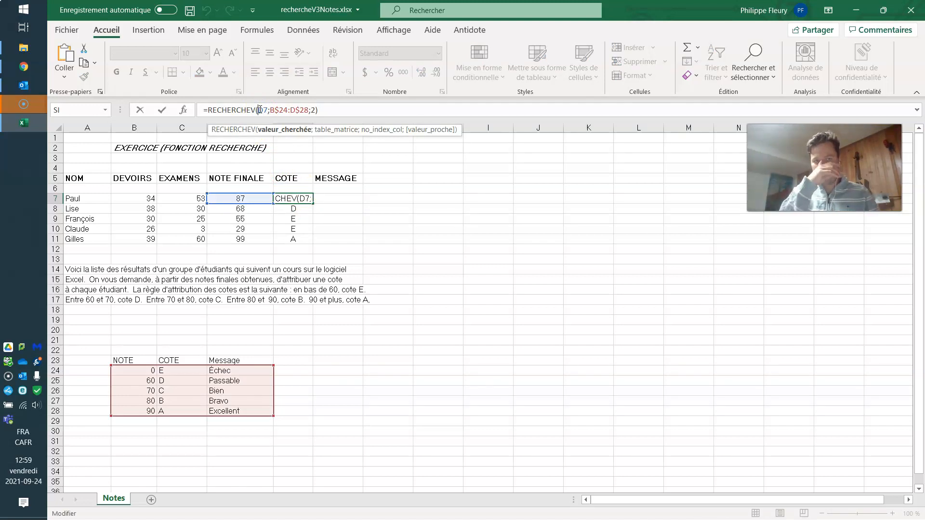
{"action": "type", "text": "$"}
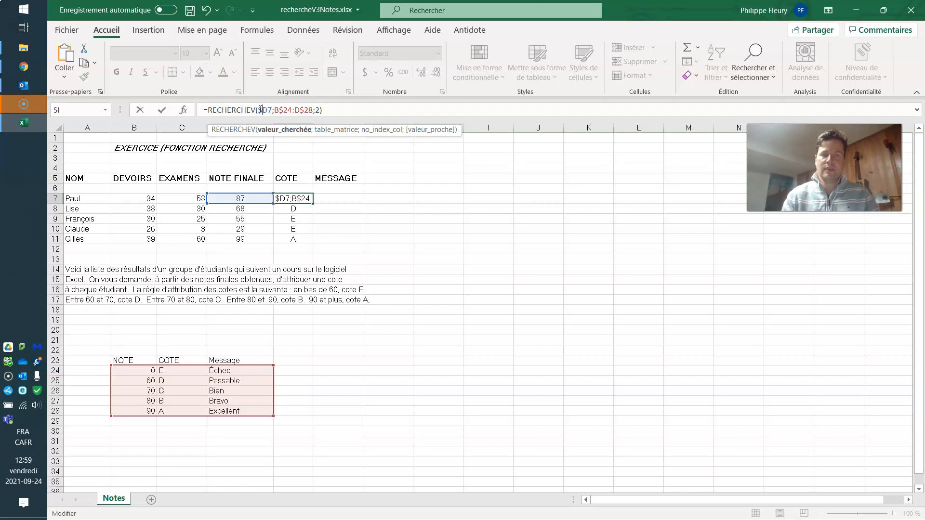
{"action": "key", "text": "Right"}
{"action": "key", "text": "Right"}
{"action": "key", "text": "Right"}
{"action": "type", "text": "$"}
{"action": "key", "text": "Right"}
{"action": "type", "text": "$"}
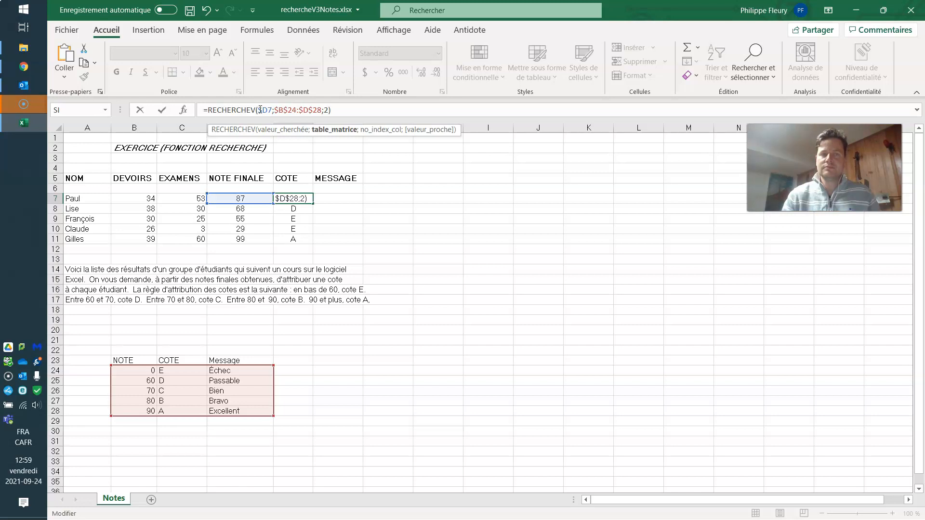
{"action": "key", "text": "Return"}
{"action": "left_click", "coordinate": [291, 198]}
{"action": "left_click_drag", "start_coordinate": [311, 204], "coordinate": [358, 198]}
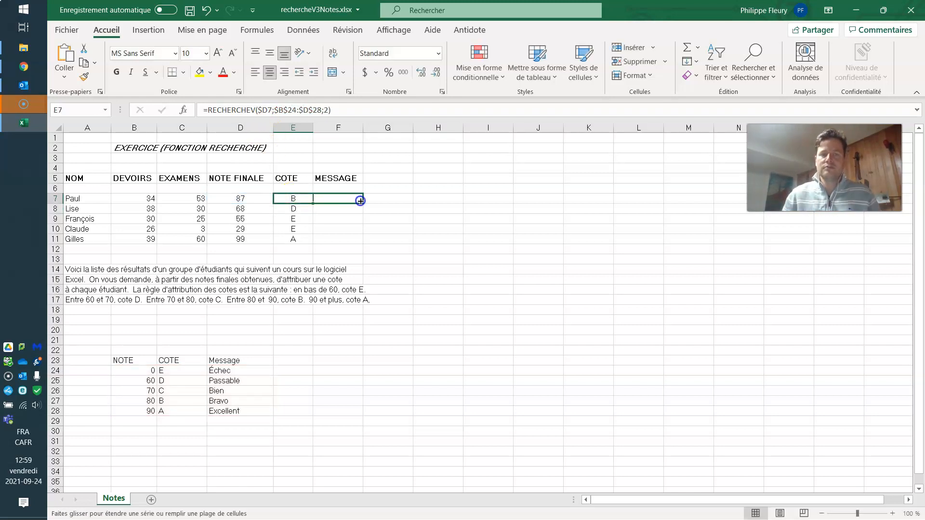
Set the lookup column number in F7 to 3 and copy the message formula down to F11.
{"action": "left_click", "coordinate": [336, 199]}
{"action": "left_click", "coordinate": [327, 110]}
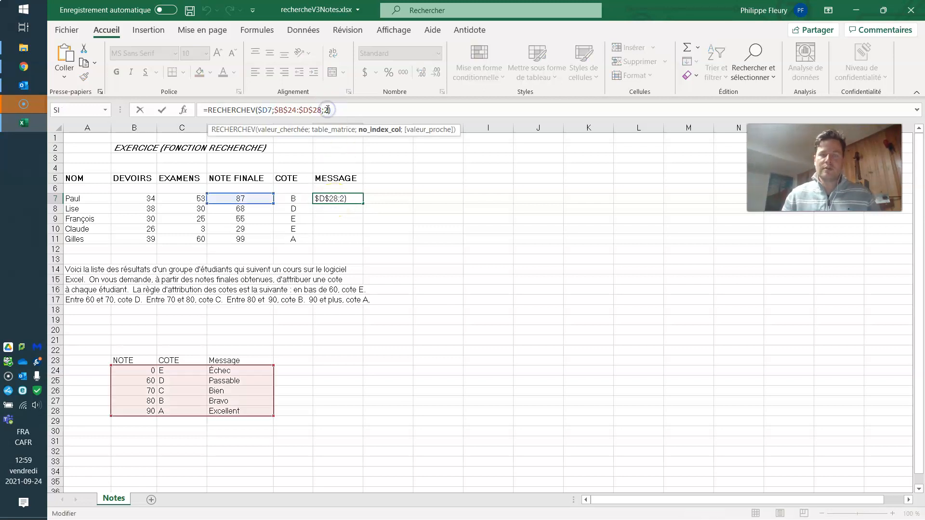
{"action": "key", "text": "BackSpace"}
{"action": "type", "text": "3"}
{"action": "key", "text": "Return"}
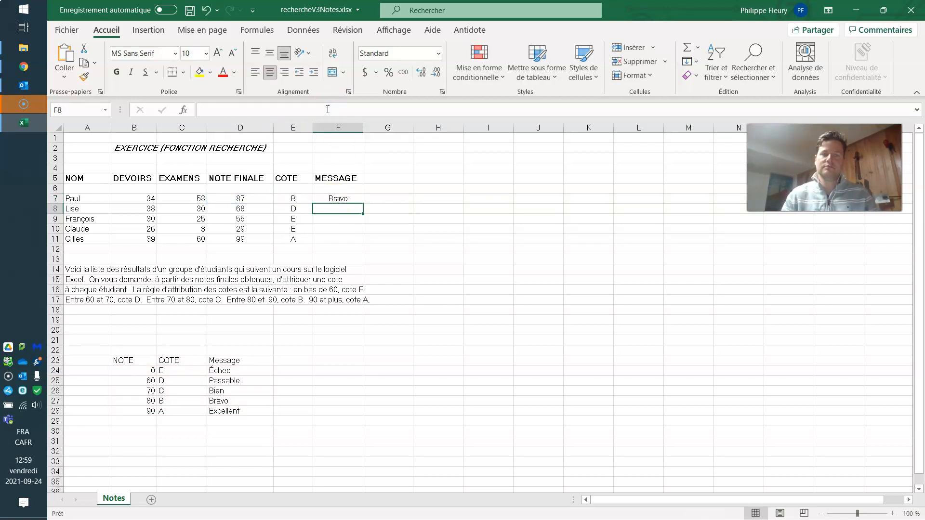
{"action": "left_click", "coordinate": [343, 201]}
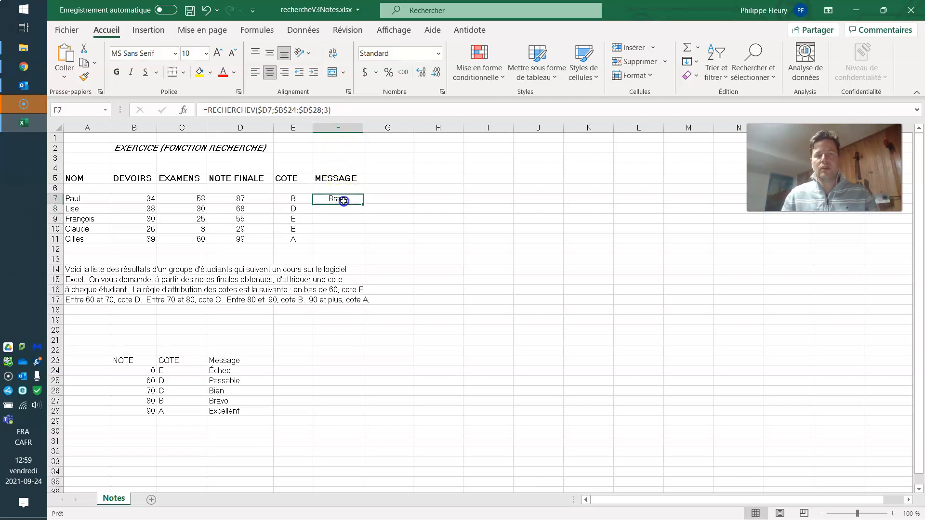
{"action": "left_click_drag", "start_coordinate": [362, 204], "coordinate": [328, 243]}
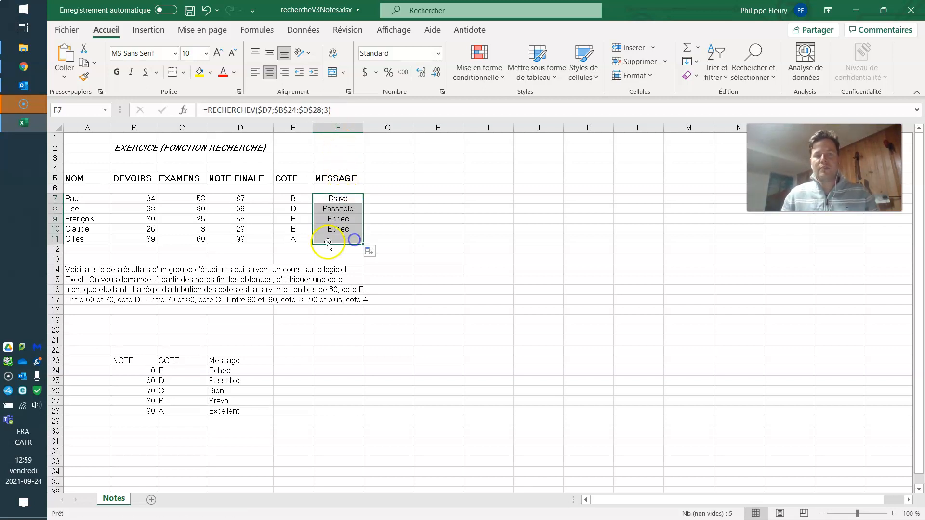
Review the formulas in E7 and F7 against the lookup table B24:D28.
{"action": "left_click", "coordinate": [298, 199]}
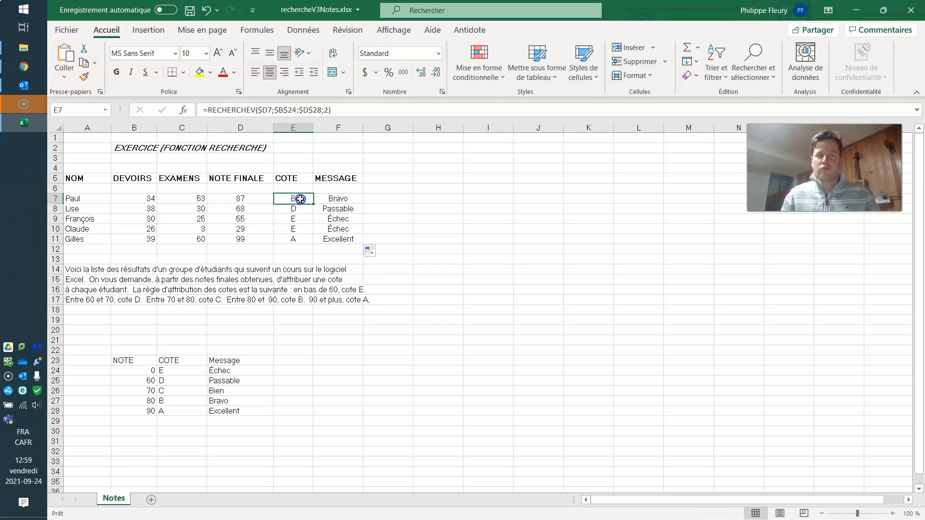
{"action": "left_click", "coordinate": [336, 201]}
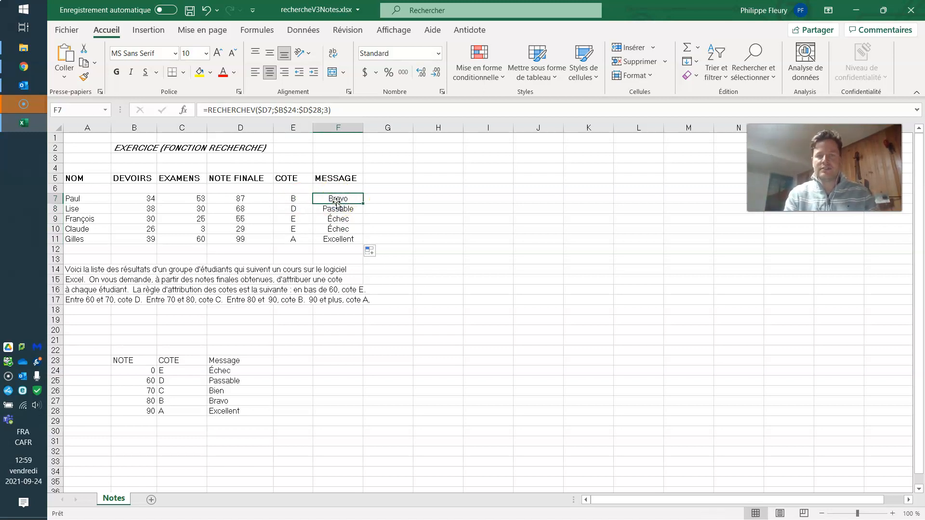
{"action": "left_click_drag", "start_coordinate": [140, 370], "coordinate": [239, 412]}
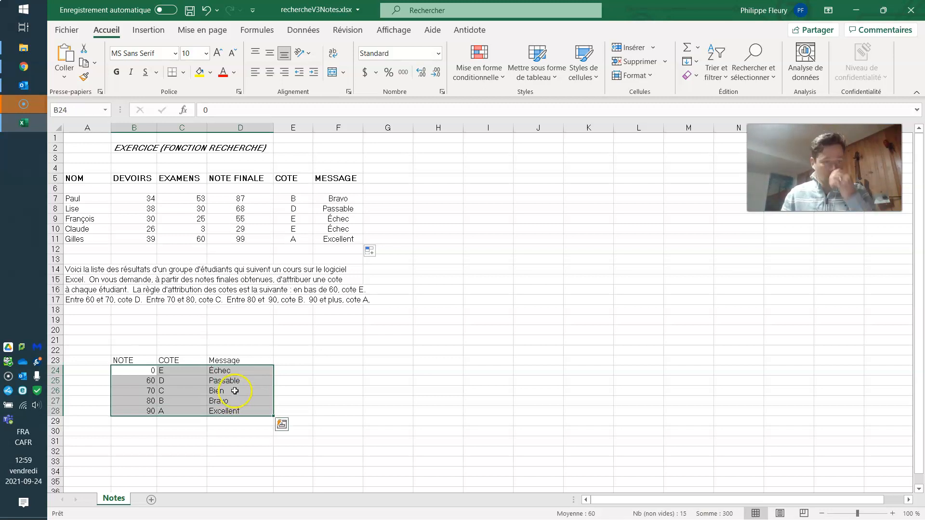
{"action": "left_click", "coordinate": [328, 198]}
{"action": "left_click", "coordinate": [374, 199]}
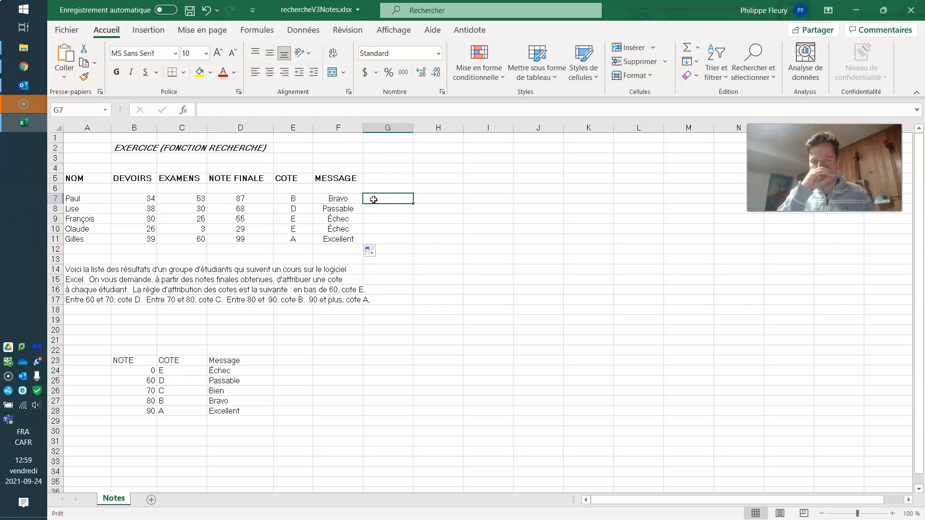
Try a message lookup by letter grade in G7 with the formula =RECHERCHEV(E7;C24:D28;2).
{"action": "type", "text": "=rech"}
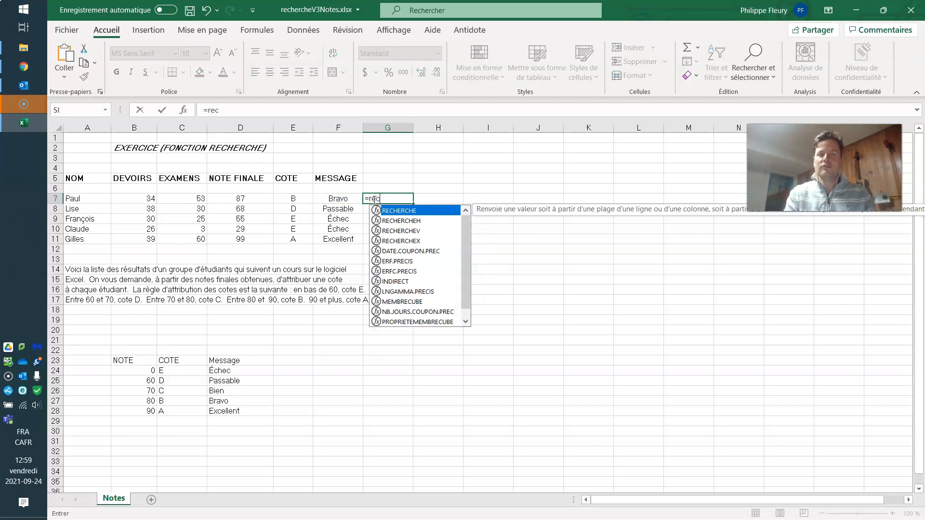
{"action": "key", "text": "Down"}
{"action": "key", "text": "Down"}
{"action": "key", "text": "Tab"}
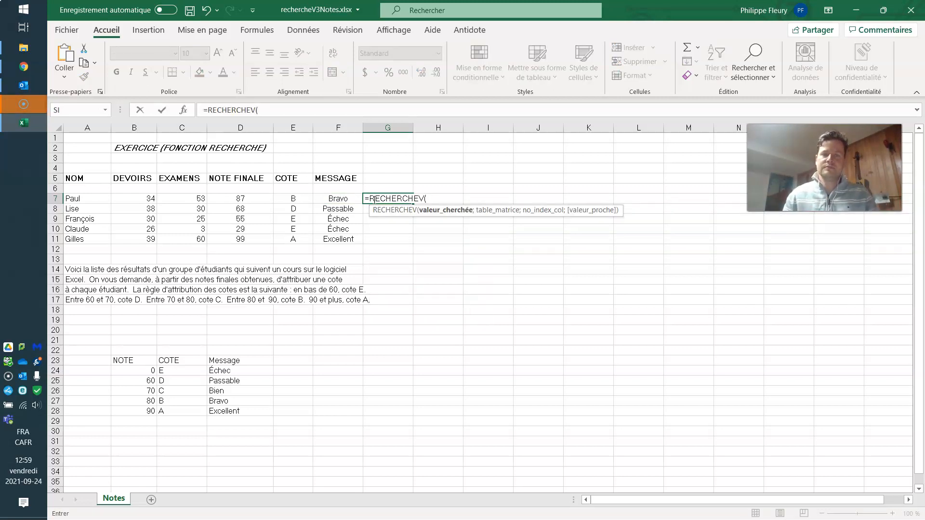
{"action": "left_click", "coordinate": [293, 199]}
{"action": "type", "text": ";"}
{"action": "left_click_drag", "start_coordinate": [173, 368], "coordinate": [218, 409]}
{"action": "type", "text": ";2"}
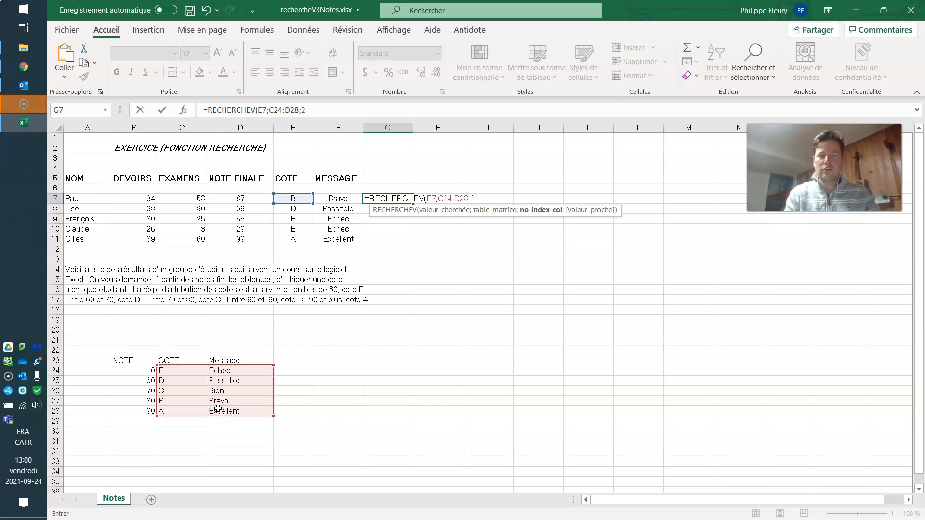
{"action": "type", "text": ")"}
{"action": "key", "text": "Return"}
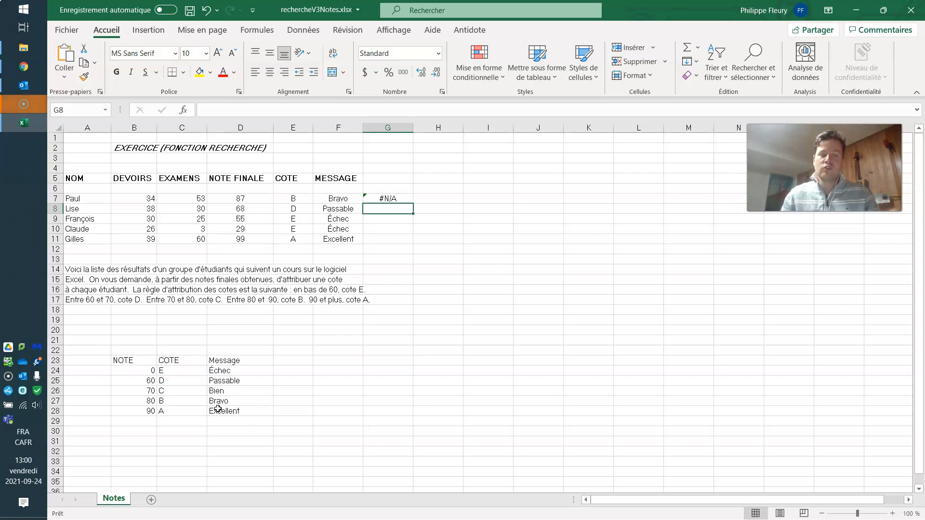
Add the exact-match argument FAUX to the G7 lookup formula, then clear the cell.
{"action": "left_click", "coordinate": [387, 199]}
{"action": "left_click", "coordinate": [305, 110]}
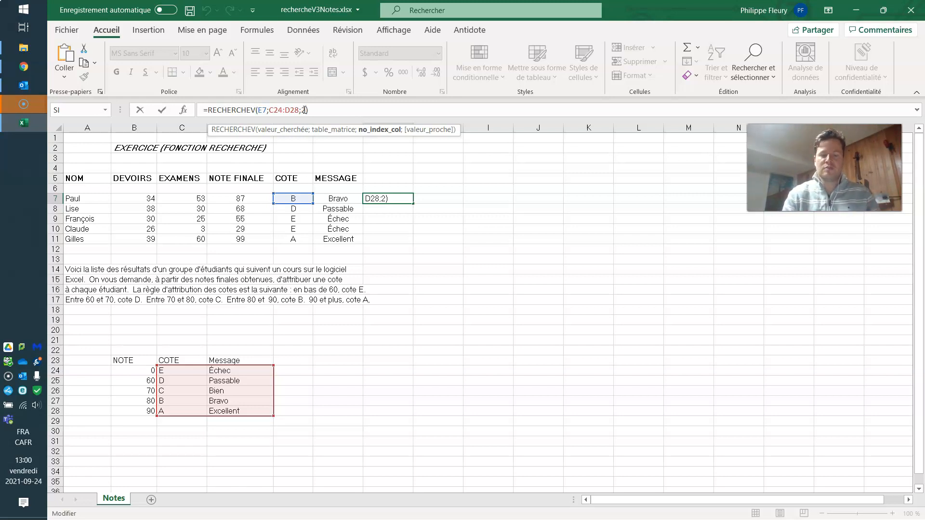
{"action": "type", "text": ";FAUX"}
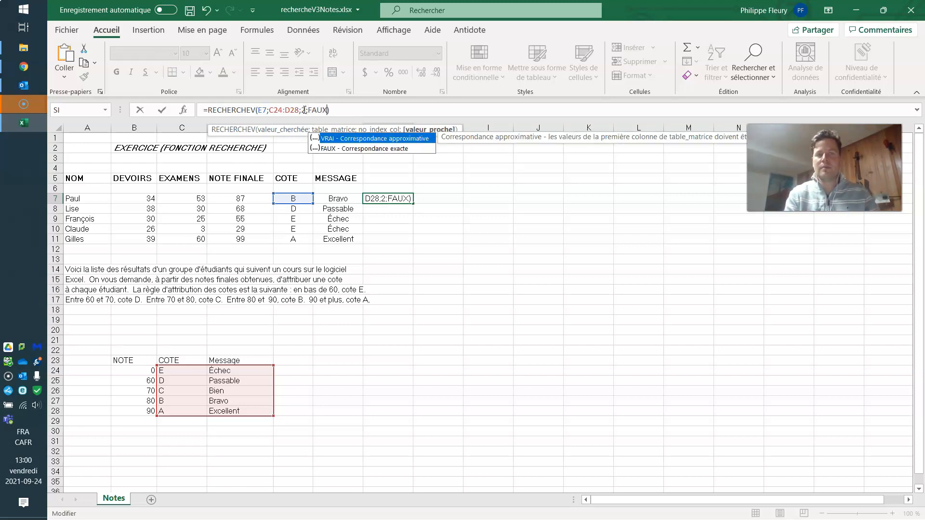
{"action": "type", "text": ")"}
{"action": "key", "text": "Return"}
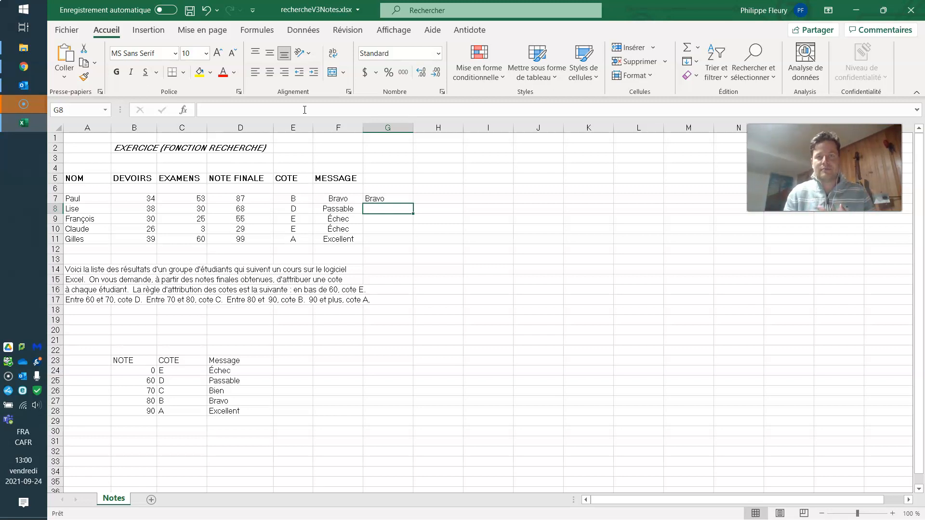
{"action": "left_click", "coordinate": [375, 198]}
{"action": "key", "text": "Delete"}
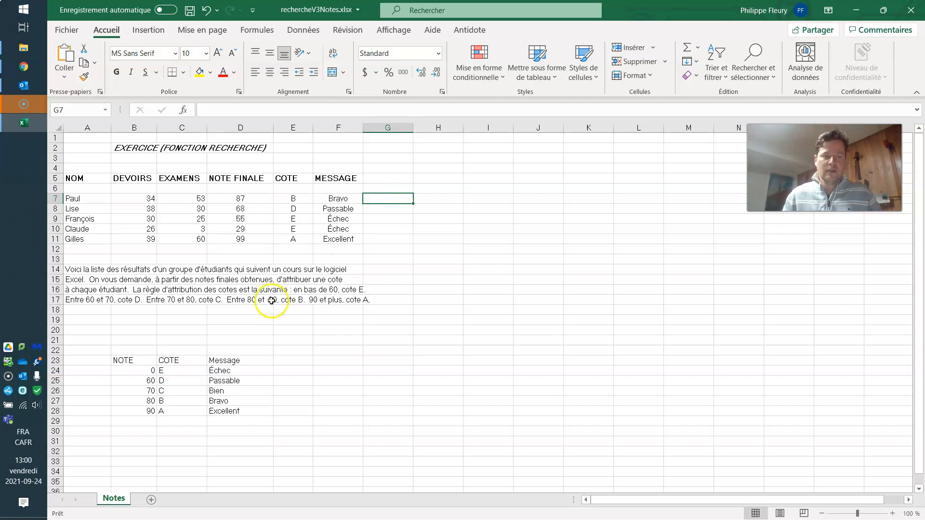
Close rechercheV3Notes.xlsx without saving and open rechercheV4Salaire.xlsx.
{"action": "left_click_drag", "start_coordinate": [129, 361], "coordinate": [226, 411]}
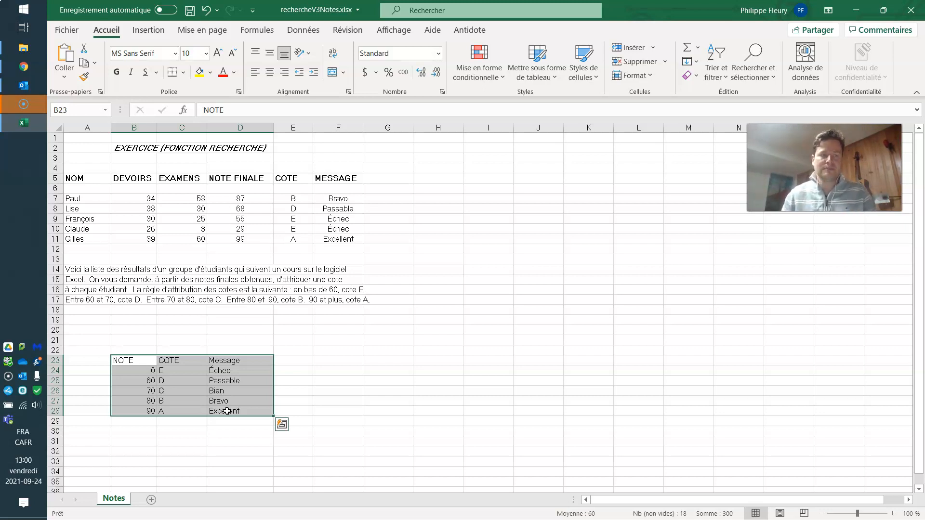
{"action": "left_click", "coordinate": [907, 11]}
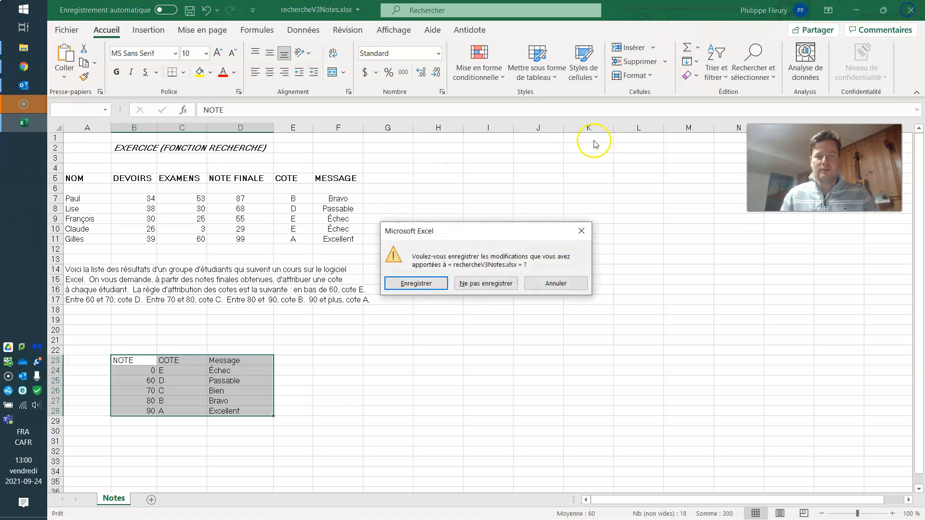
{"action": "left_click", "coordinate": [488, 287]}
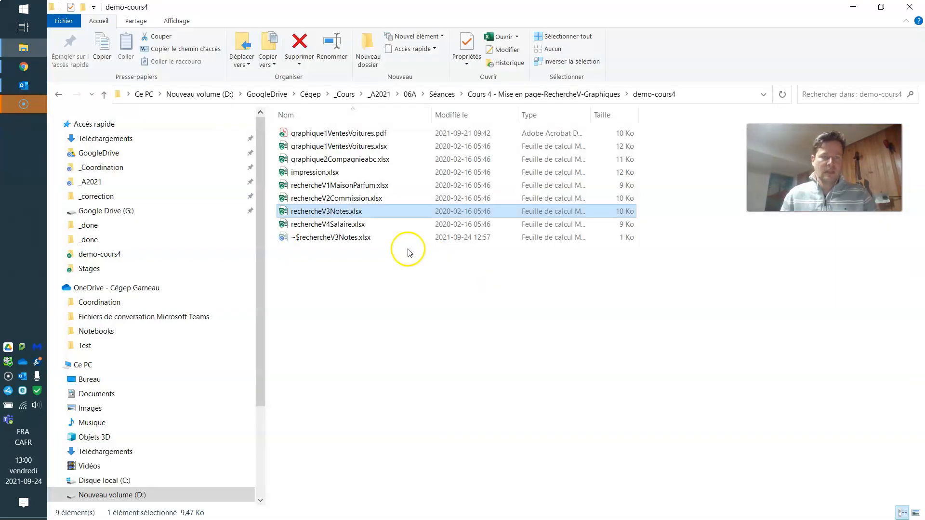
{"action": "left_click", "coordinate": [334, 224]}
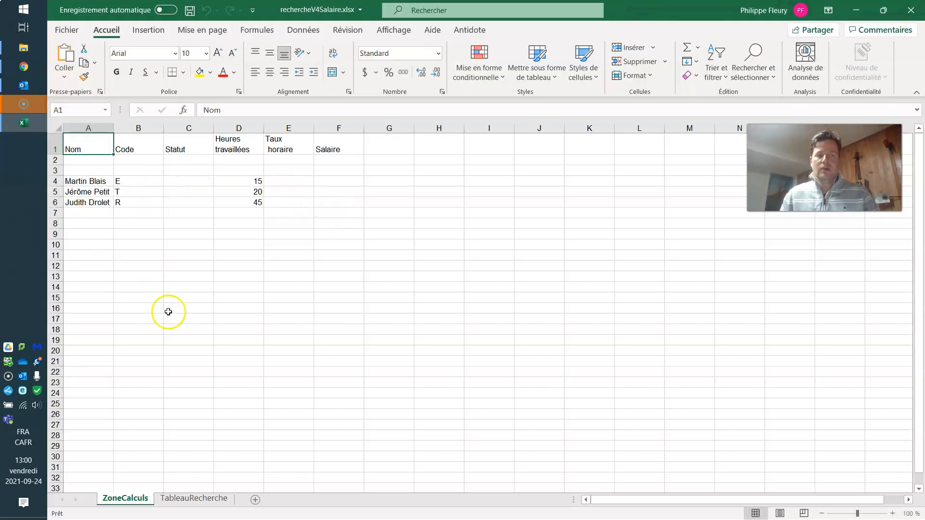
Examine the employees' codes and empty Statut cells on ZoneCalculs against the code table on the TableauRecherche sheet.
{"action": "left_click", "coordinate": [120, 179]}
{"action": "left_click", "coordinate": [92, 181]}
{"action": "left_click", "coordinate": [132, 180]}
{"action": "left_click", "coordinate": [182, 181]}
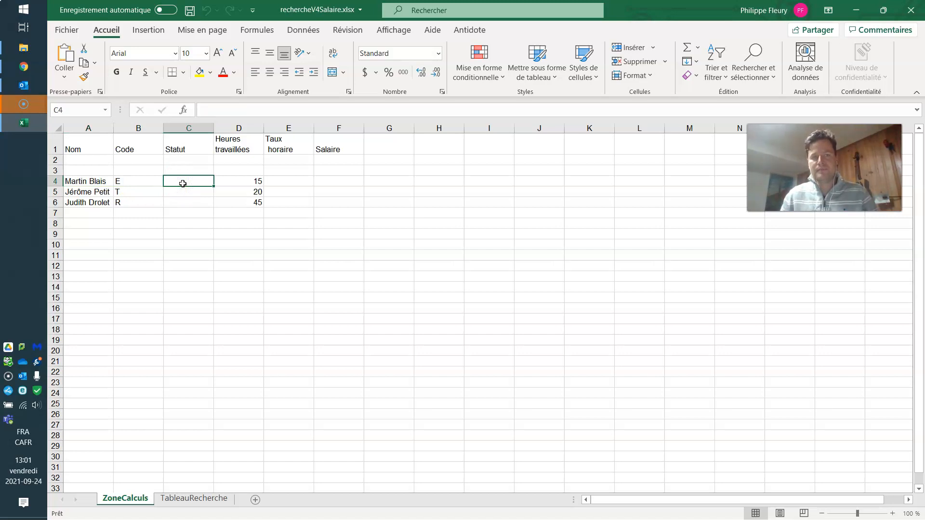
{"action": "left_click", "coordinate": [193, 498]}
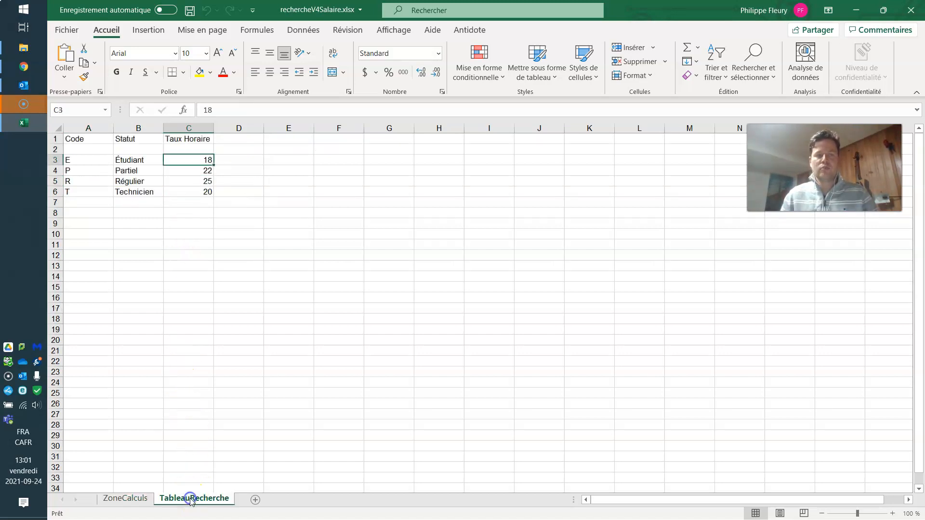
{"action": "left_click", "coordinate": [135, 502]}
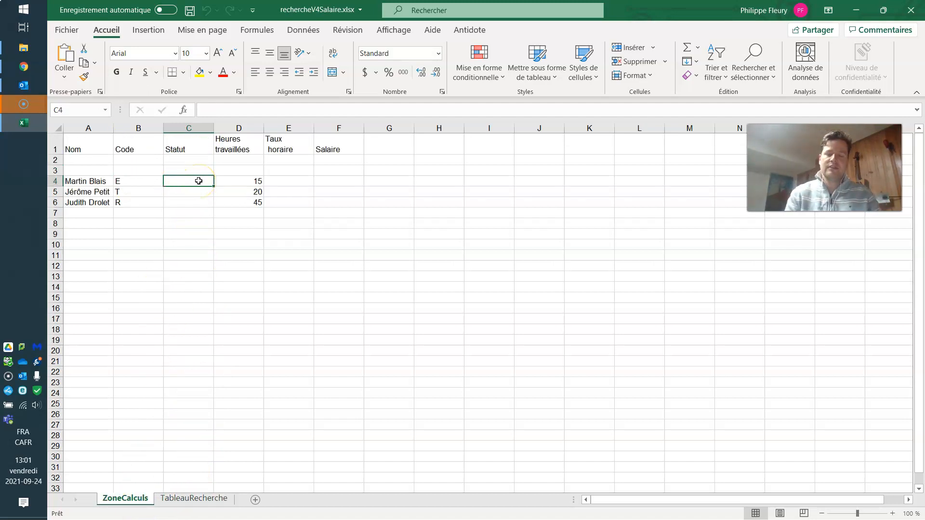
Enter =RECHERCHEV(B4;TableauRecherche!A3:C6;2) in the Statut cell C4 of ZoneCalculs.
{"action": "type", "text": "=Rech"}
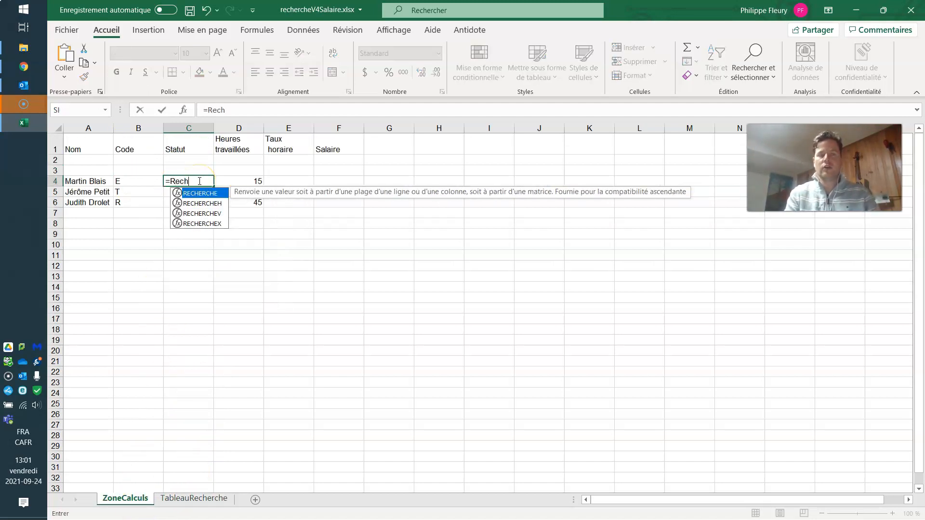
{"action": "key", "text": "Down"}
{"action": "key", "text": "Down"}
{"action": "key", "text": "Tab"}
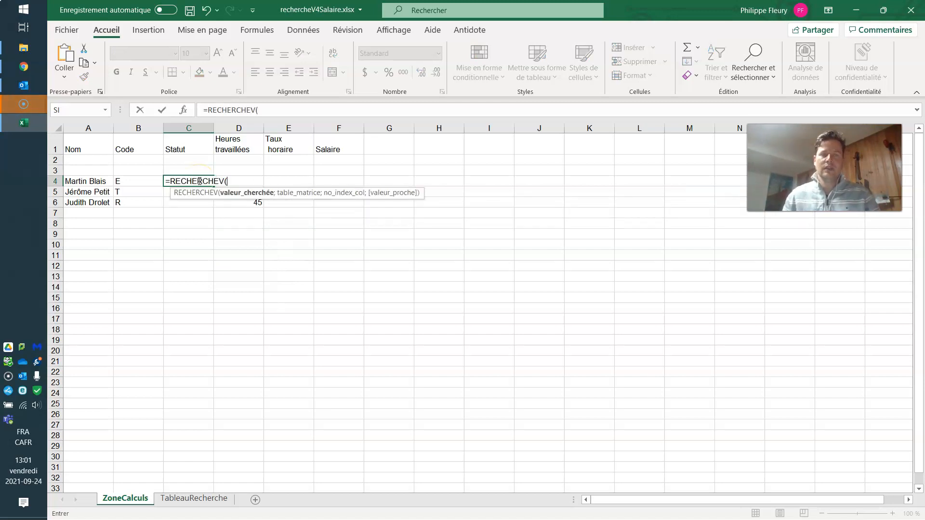
{"action": "left_click", "coordinate": [132, 182]}
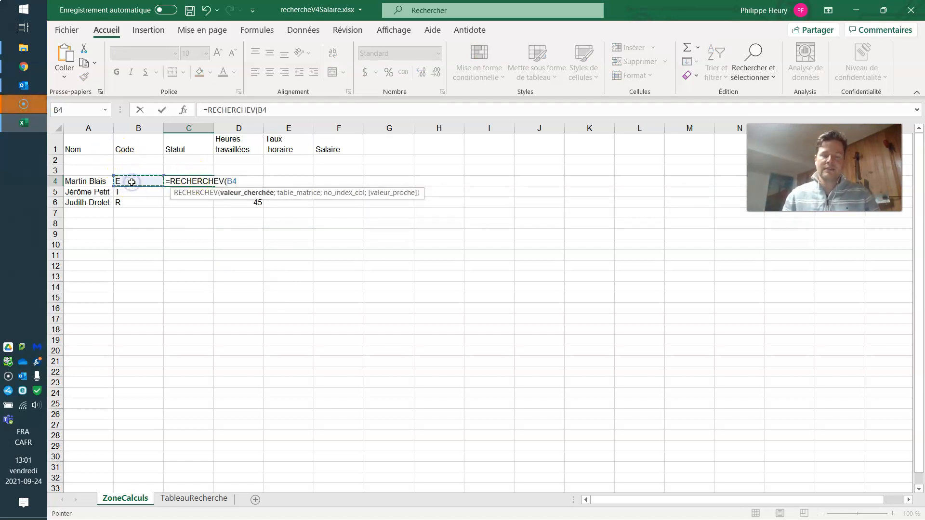
{"action": "type", "text": ";"}
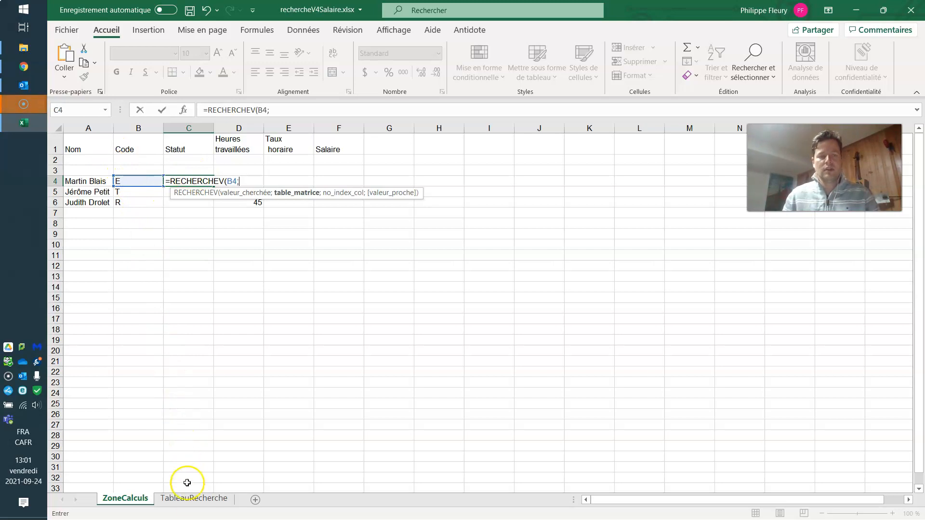
{"action": "left_click", "coordinate": [185, 499]}
{"action": "left_click_drag", "start_coordinate": [89, 161], "coordinate": [178, 190]}
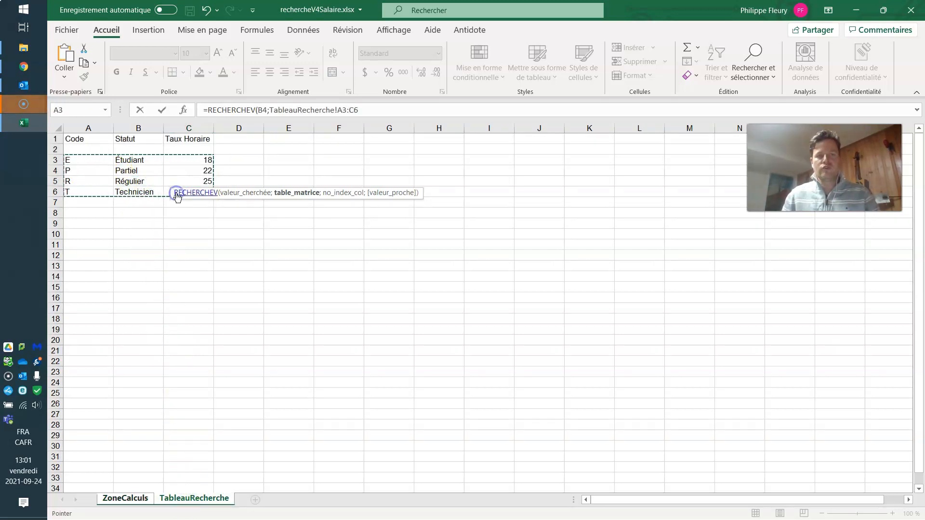
{"action": "left_click", "coordinate": [368, 112]}
{"action": "type", "text": ";"}
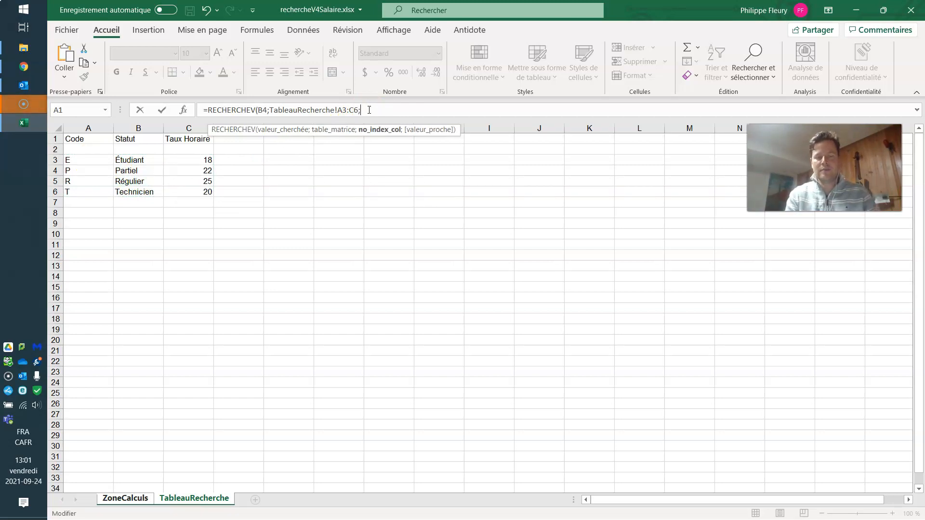
{"action": "type", "text": "2;"}
{"action": "key", "text": "Return"}
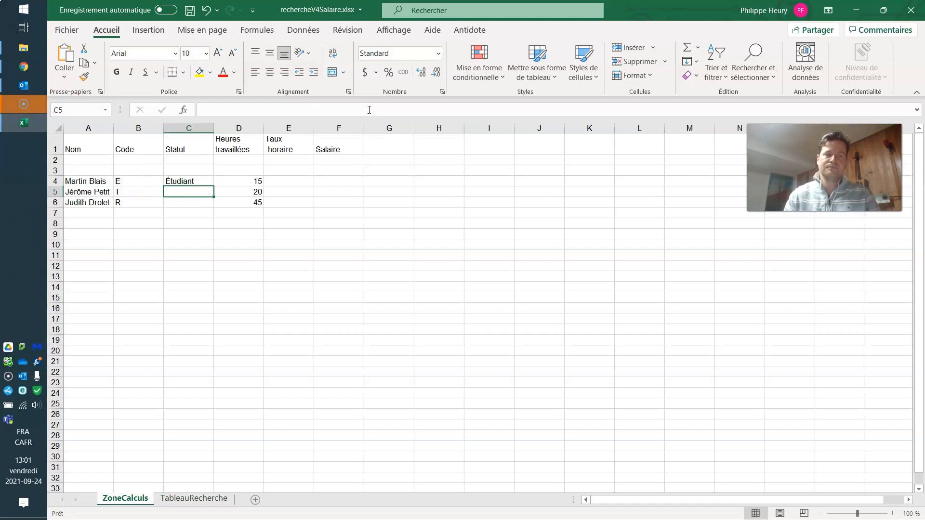
Lock the table rows in C4's formula as TableauRecherche!A$3:C$6 and fill the formula down to C6.
{"action": "left_click", "coordinate": [205, 180]}
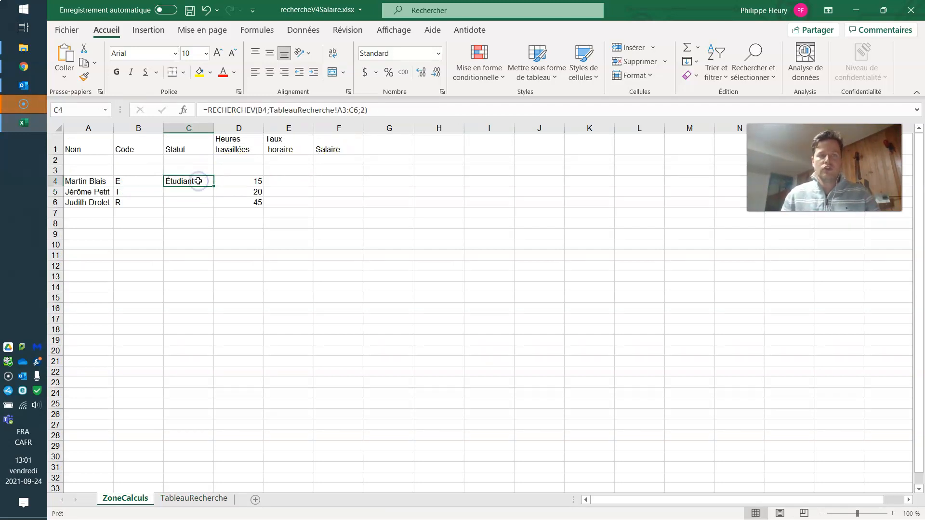
{"action": "left_click", "coordinate": [342, 110]}
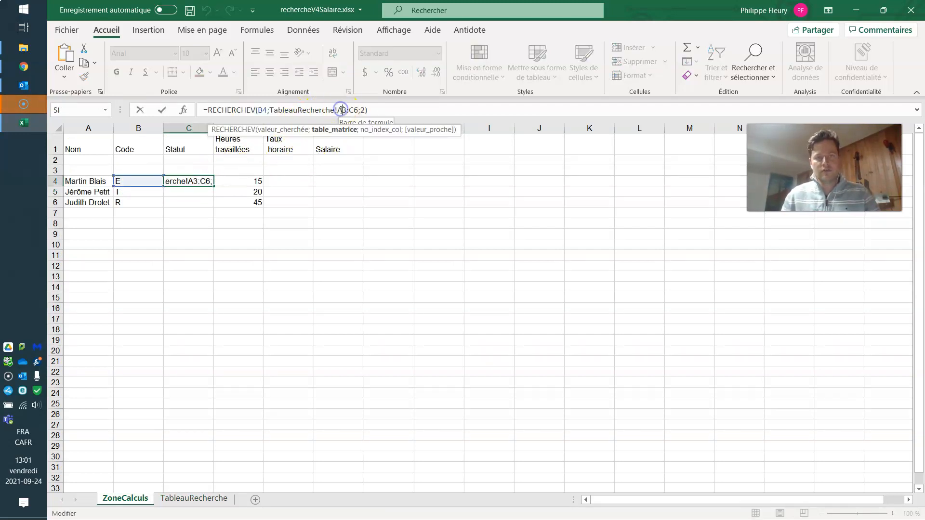
{"action": "type", "text": "$"}
{"action": "left_click", "coordinate": [359, 110]}
{"action": "type", "text": "$"}
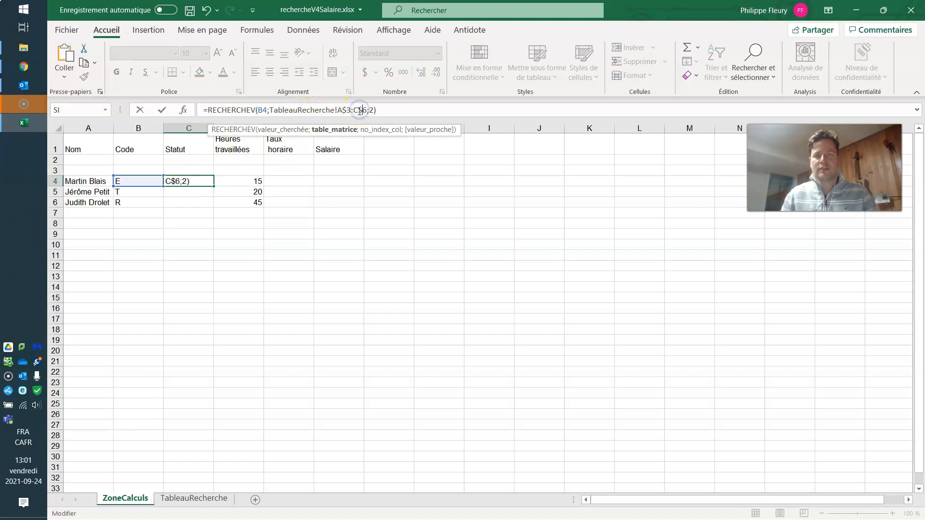
{"action": "key", "text": "Return"}
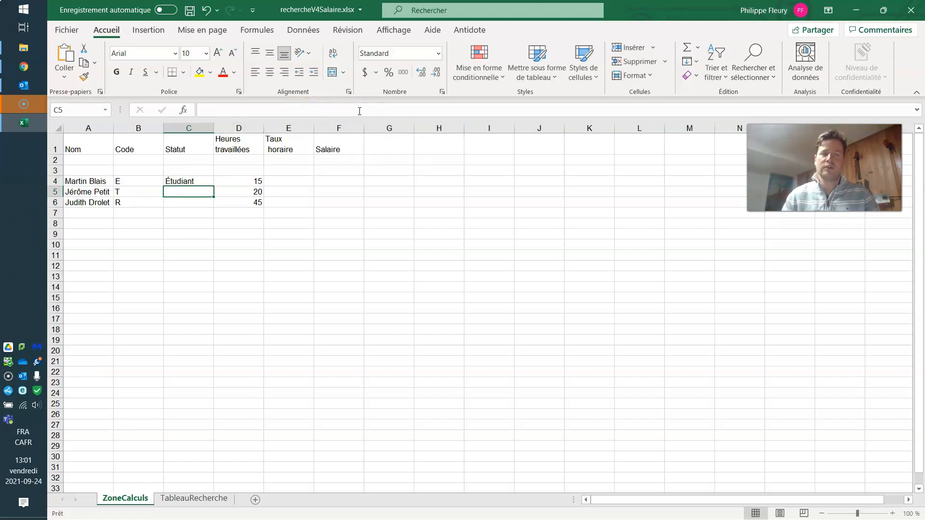
{"action": "left_click", "coordinate": [197, 182]}
{"action": "left_click_drag", "start_coordinate": [213, 186], "coordinate": [207, 206]}
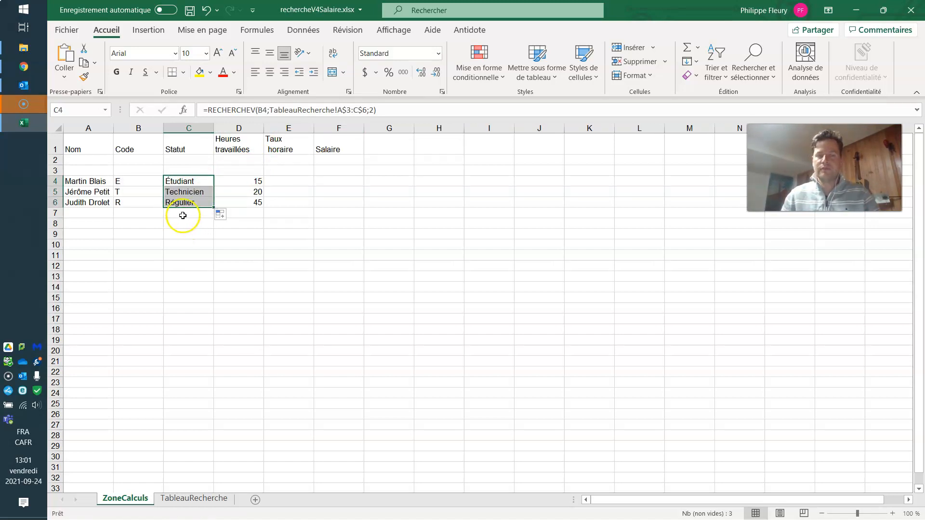
Try copying the Statut formula from C4 into the Taux horaire cell E4 and undo the copy.
{"action": "left_click", "coordinate": [282, 182]}
{"action": "left_click", "coordinate": [194, 182]}
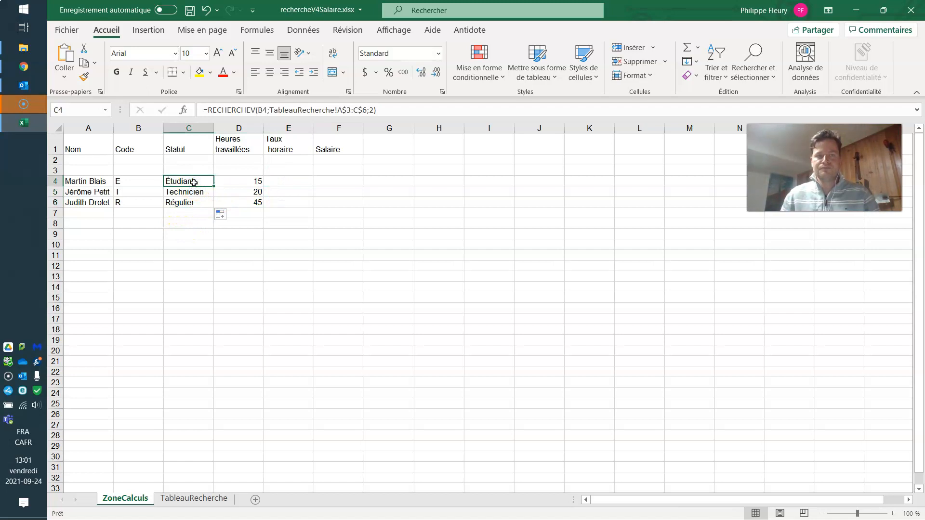
{"action": "key", "text": "ctrl+c"}
{"action": "left_click", "coordinate": [282, 181]}
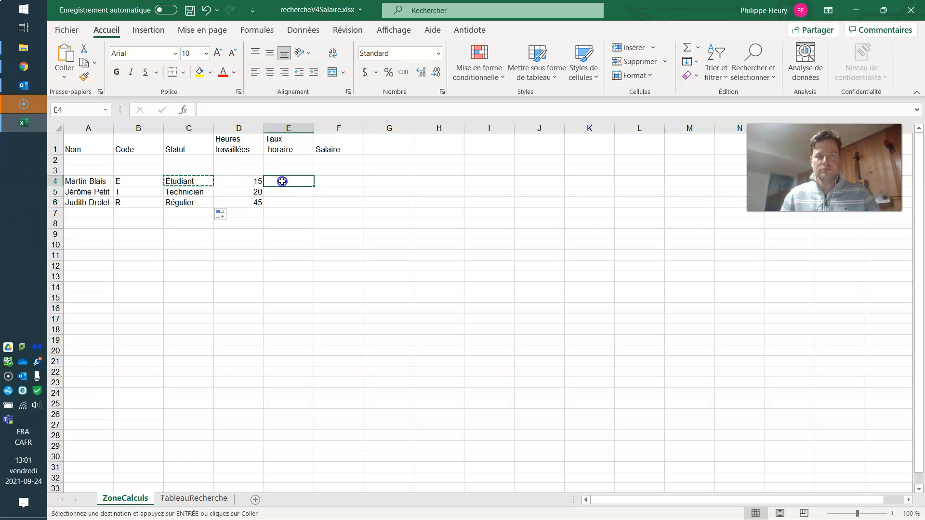
{"action": "key", "text": "ctrl+v"}
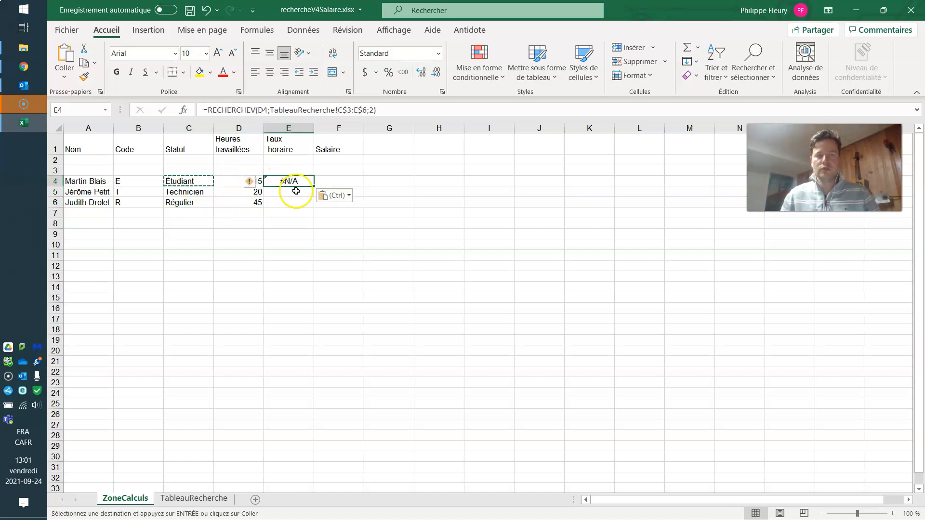
{"action": "left_click", "coordinate": [350, 111]}
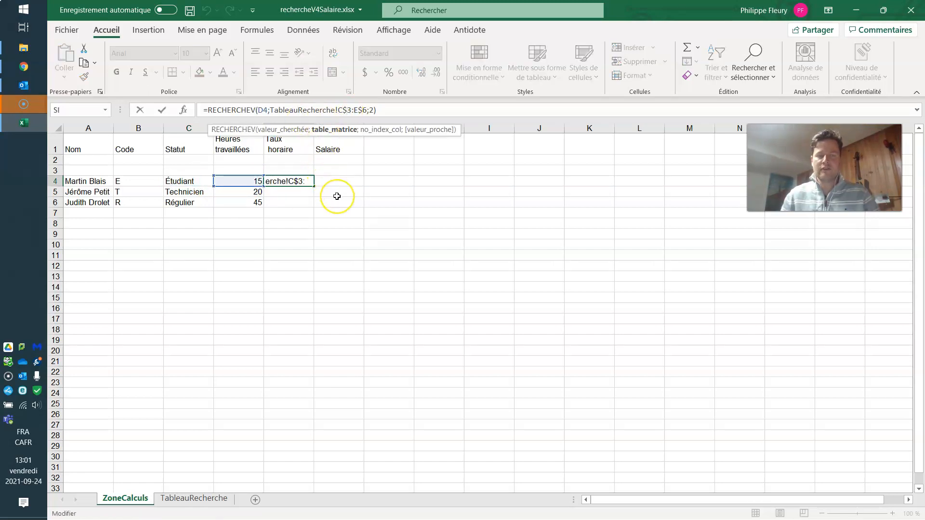
{"action": "key", "text": "Return"}
{"action": "key", "text": "ctrl+z"}
{"action": "key", "text": "ctrl+z"}
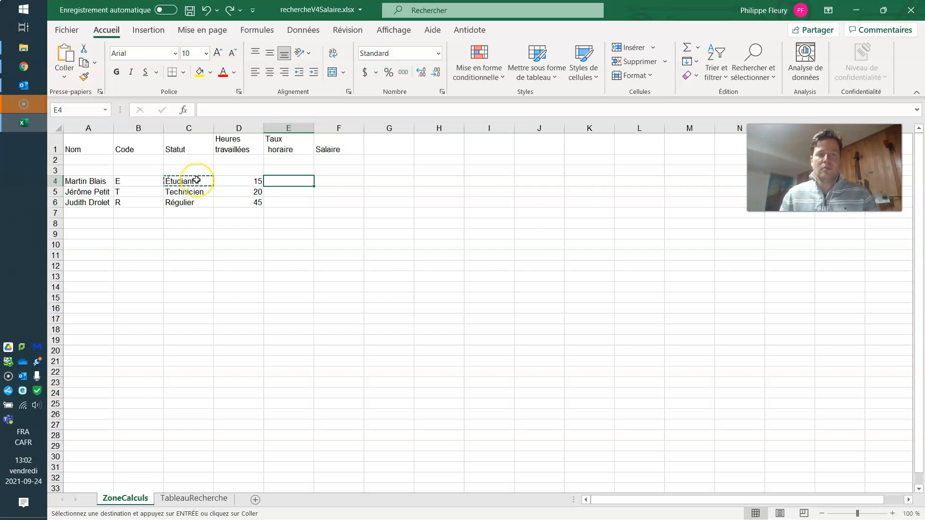
Change C4's Statut formula to use absolute column references: =RECHERCHEV($B4;TableauRecherche!$A$3:$C$6;2).
{"action": "key", "text": "Return"}
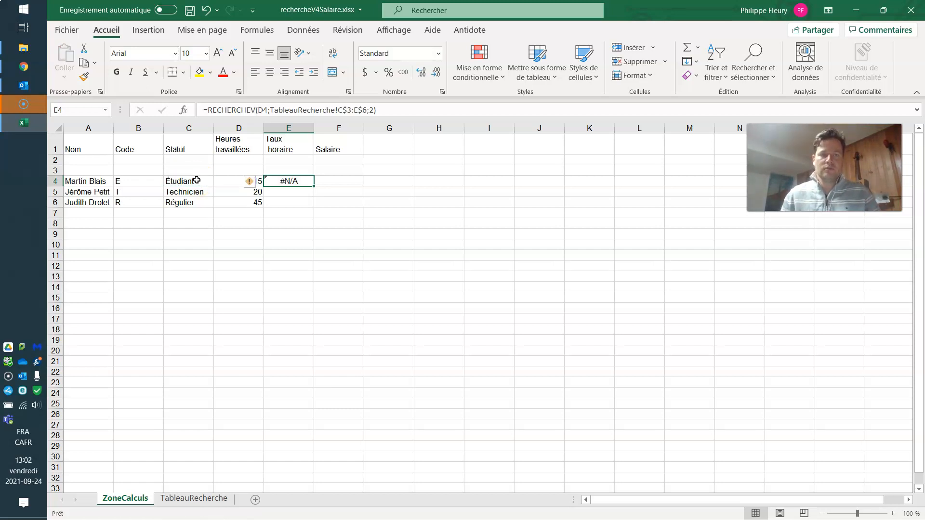
{"action": "left_click", "coordinate": [197, 180]}
{"action": "left_click", "coordinate": [258, 110]}
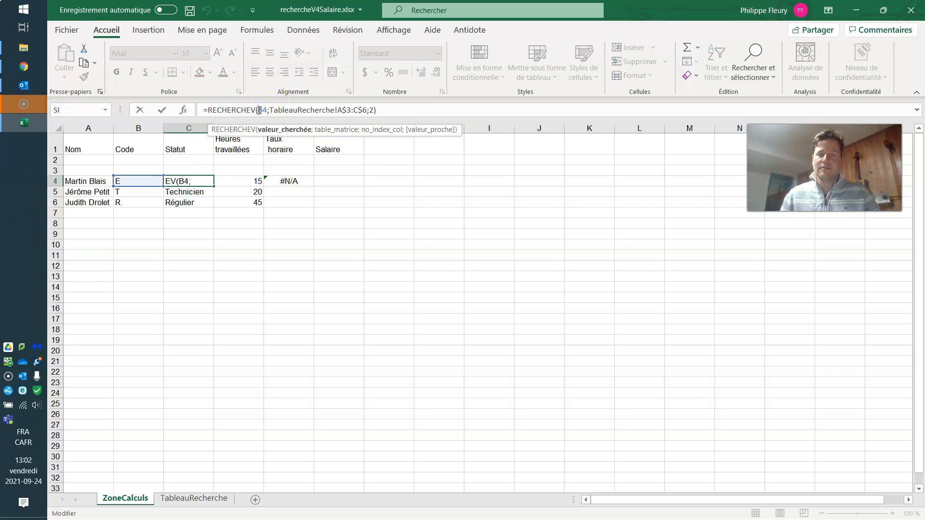
{"action": "type", "text": "$"}
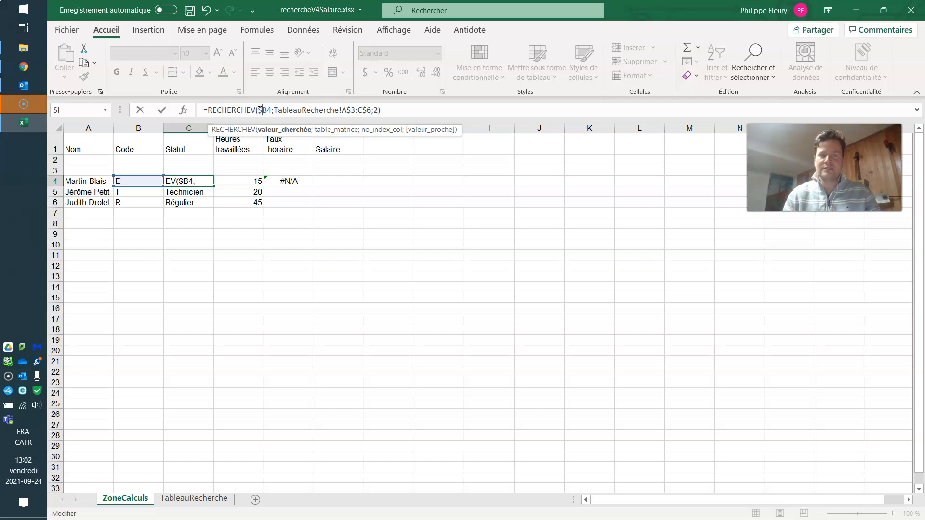
{"action": "left_click", "coordinate": [343, 110]}
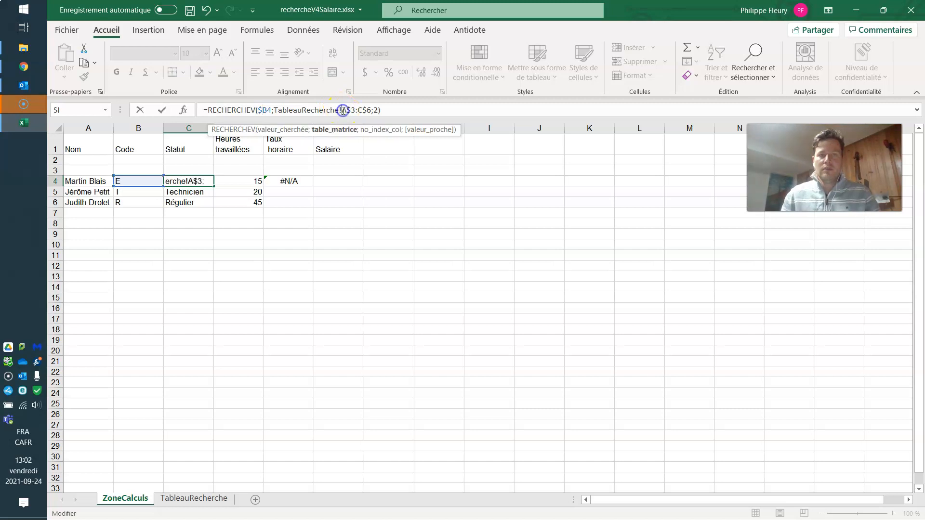
{"action": "type", "text": "$"}
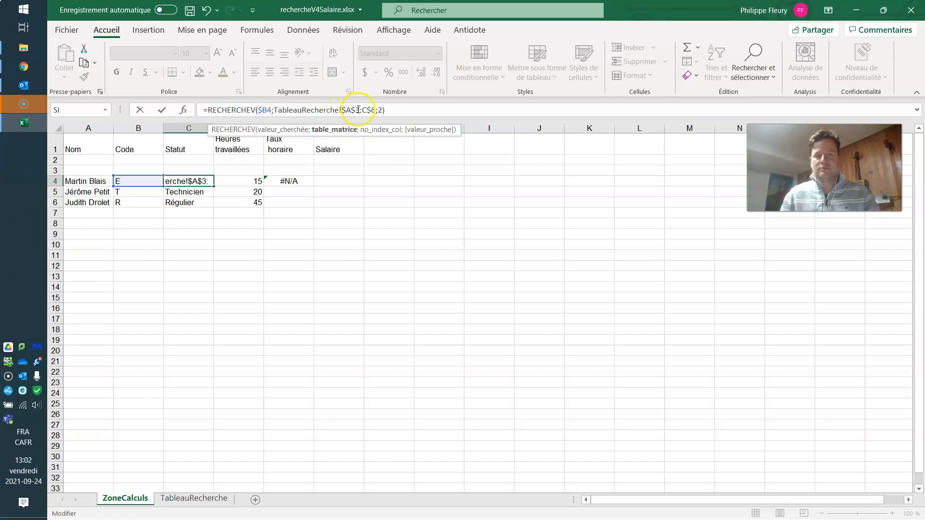
{"action": "left_click", "coordinate": [361, 110]}
{"action": "type", "text": "$"}
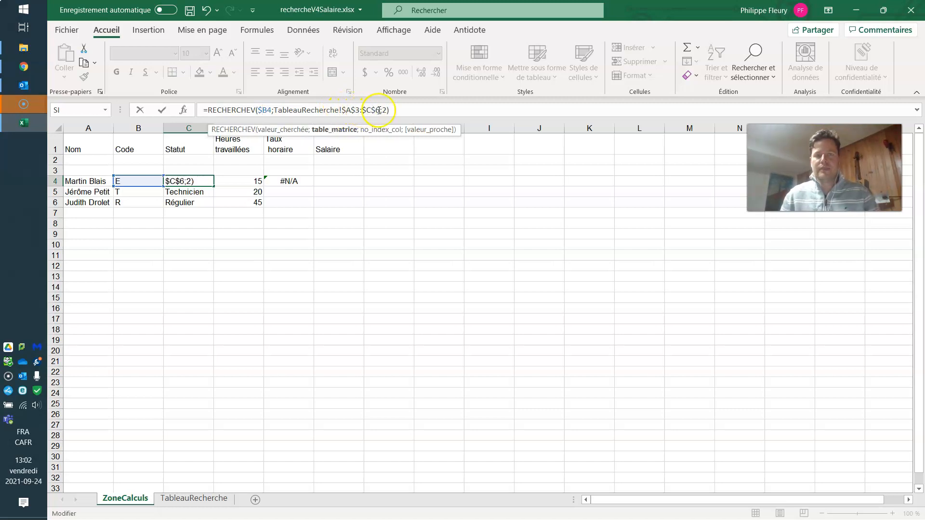
{"action": "left_click", "coordinate": [386, 111]}
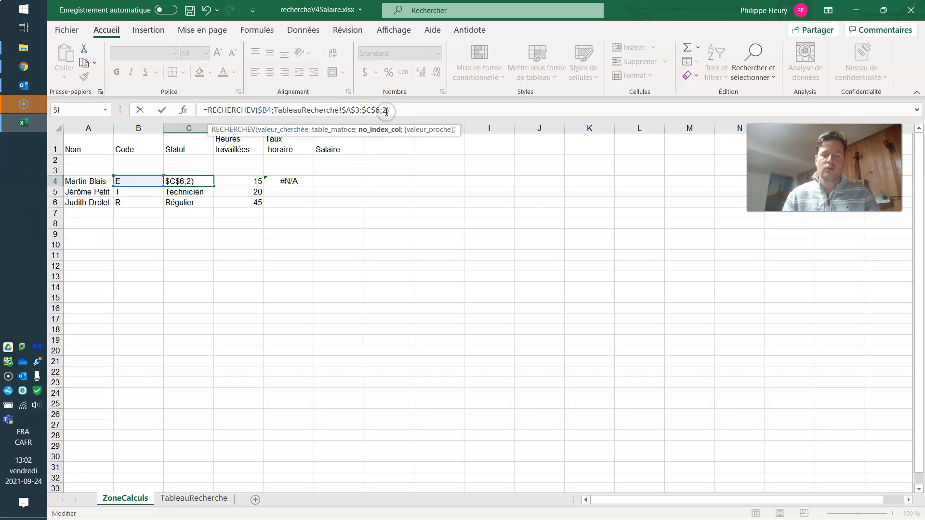
{"action": "key", "text": "BackSpace"}
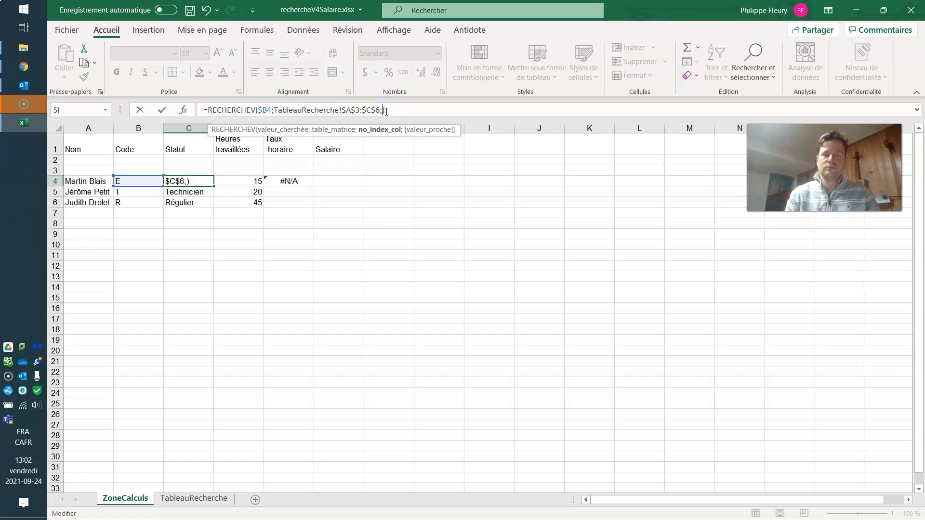
{"action": "type", "text": "2"}
{"action": "key", "text": "Return"}
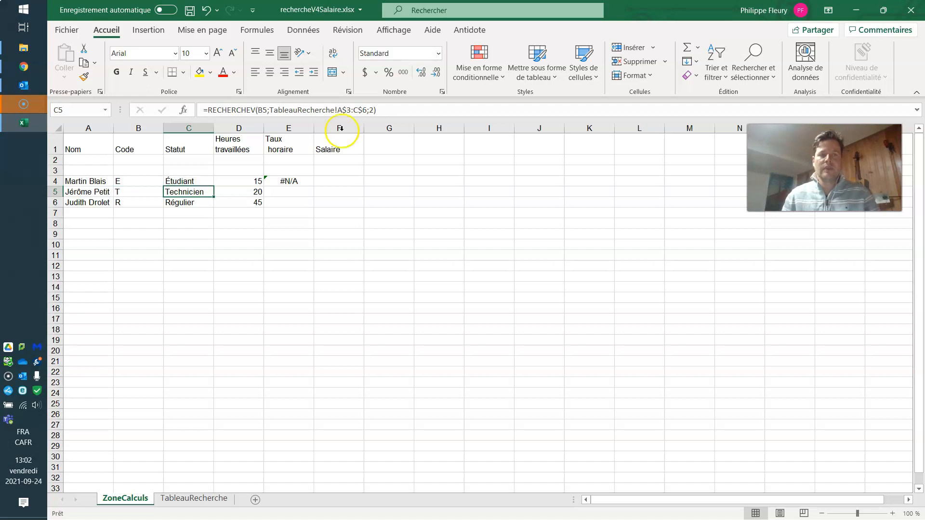
Copy the Statut formula from C4 into the Taux horaire cell E4.
{"action": "left_click", "coordinate": [202, 179]}
{"action": "key", "text": "ctrl+c"}
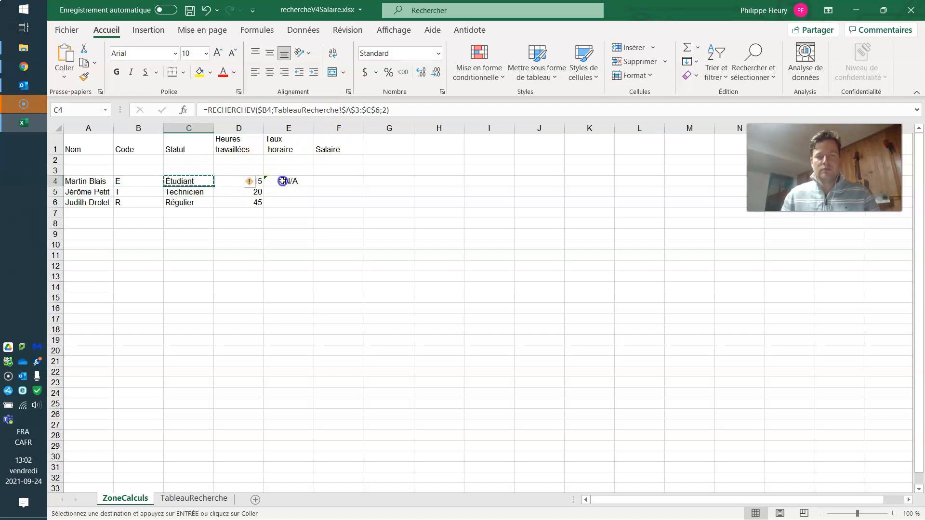
{"action": "left_click", "coordinate": [282, 180]}
{"action": "key", "text": "ctrl+v"}
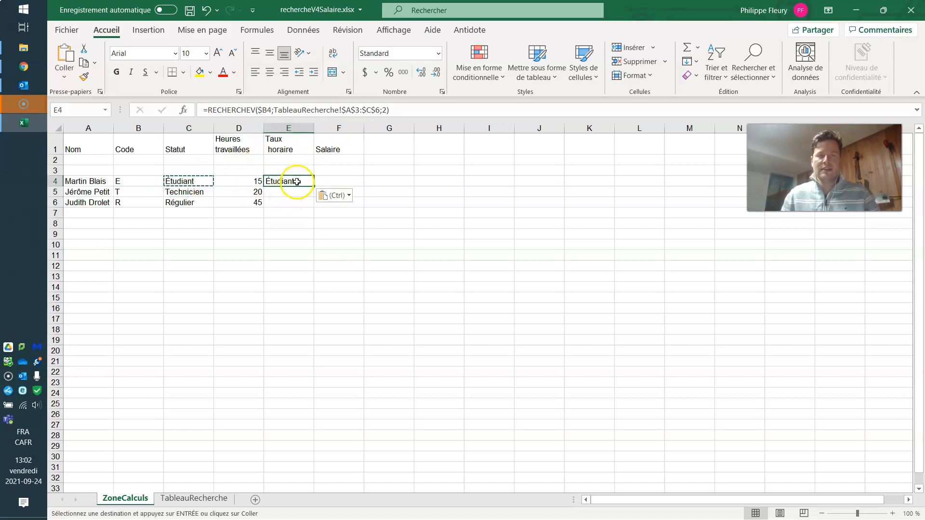
Set the column index in E4's RECHERCHEV formula to 3 and fill the formula down to E6.
{"action": "left_click", "coordinate": [386, 109]}
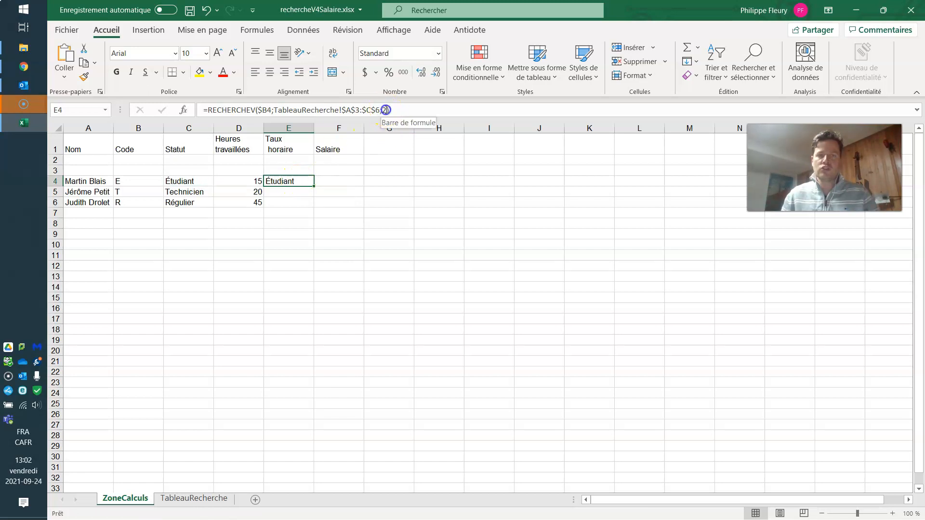
{"action": "key", "text": "BackSpace"}
{"action": "type", "text": "3"}
{"action": "key", "text": "Return"}
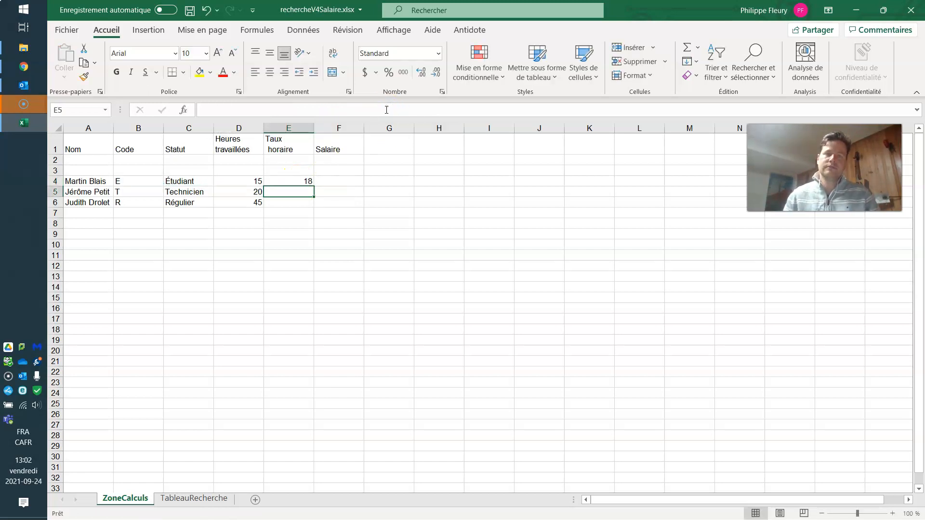
{"action": "left_click", "coordinate": [304, 182]}
{"action": "left_click_drag", "start_coordinate": [315, 186], "coordinate": [310, 212]}
Enter =D4*E4 in the Salaire cell F4 and fill the formula down to F6.
{"action": "left_click", "coordinate": [329, 182]}
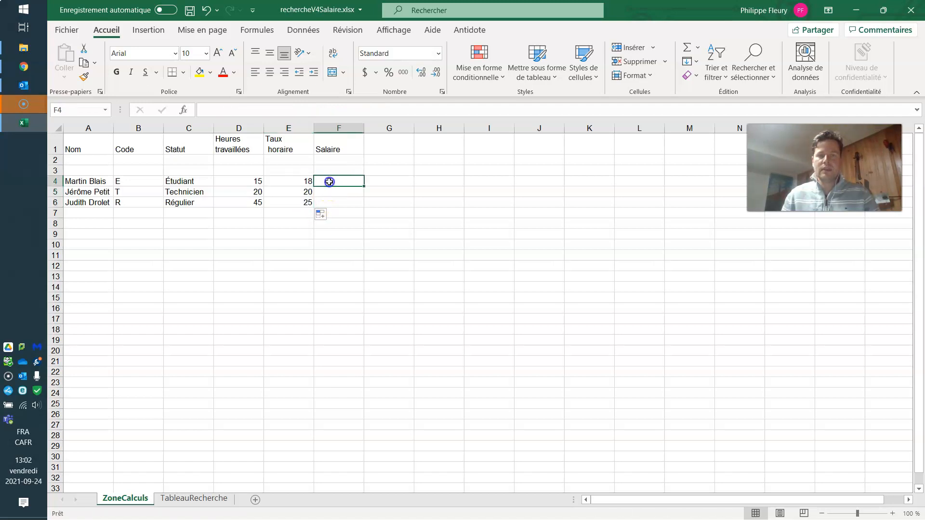
{"action": "type", "text": "="}
{"action": "left_click", "coordinate": [260, 183]}
{"action": "type", "text": "*"}
{"action": "left_click", "coordinate": [278, 181]}
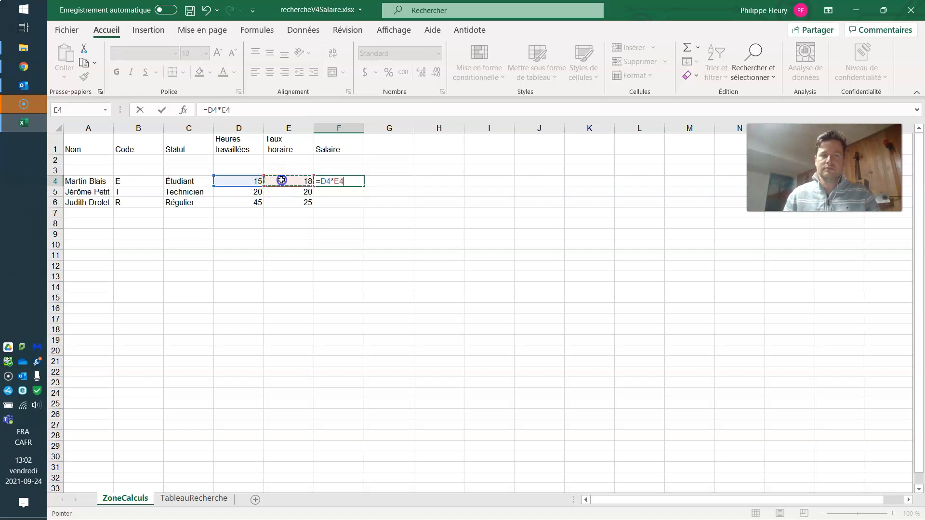
{"action": "key", "text": "Return"}
{"action": "left_click", "coordinate": [333, 181]}
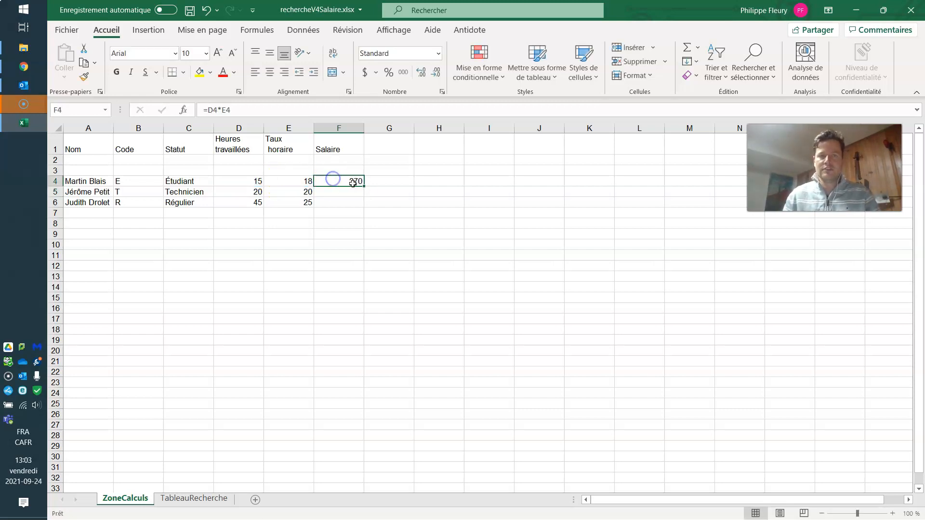
{"action": "left_click_drag", "start_coordinate": [364, 185], "coordinate": [359, 207]}
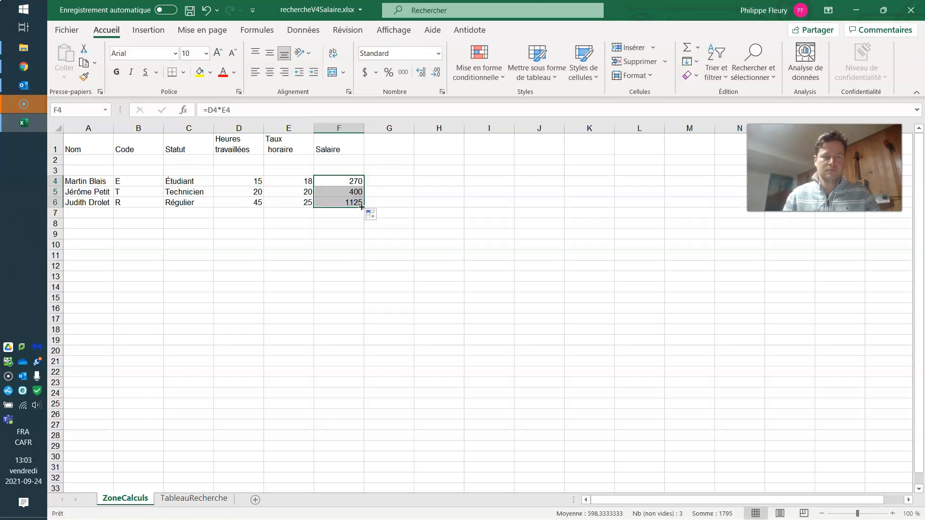
{"action": "left_click", "coordinate": [421, 181]}
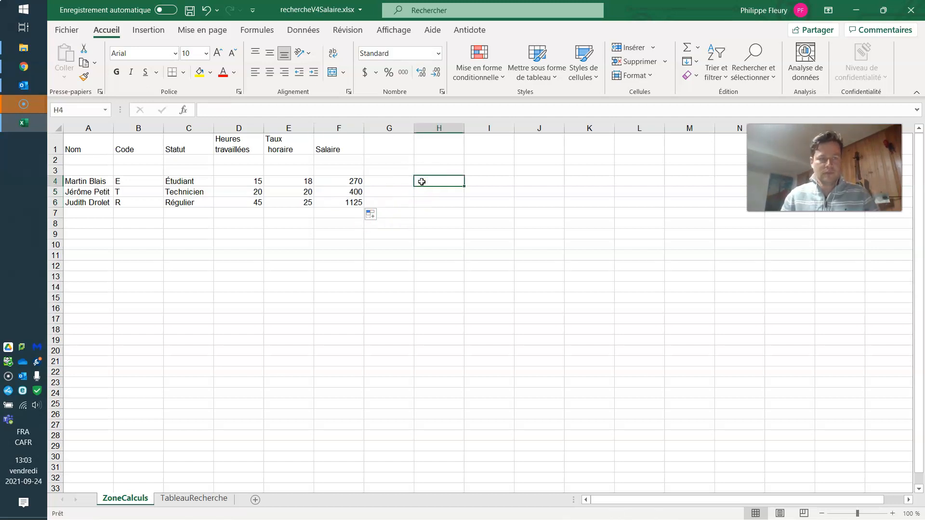